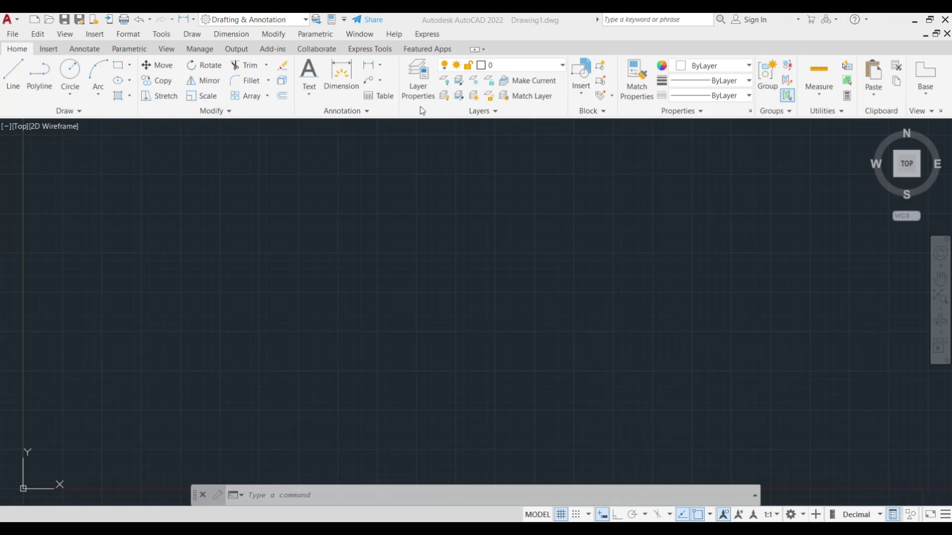
- Open the Home tab's Text dropdown to choose single-line text
click(309, 97)
text(DT)
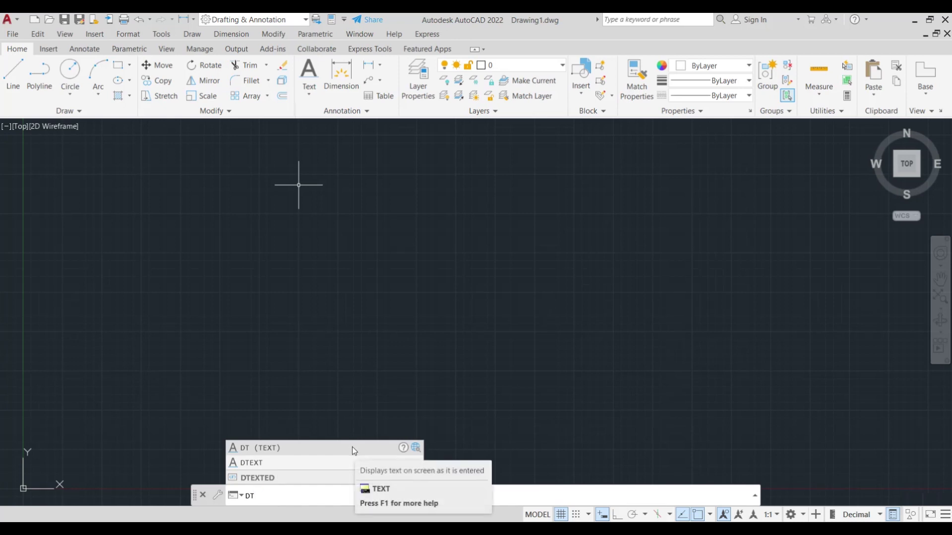
- Start aligned single-line text on a horizontal baseline picked with Ortho on
click(352, 447)
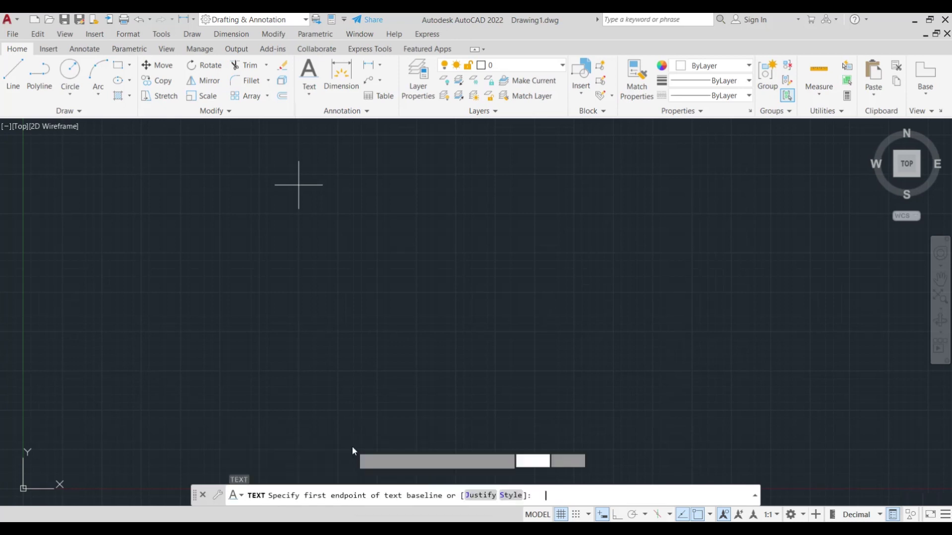
click(204, 280)
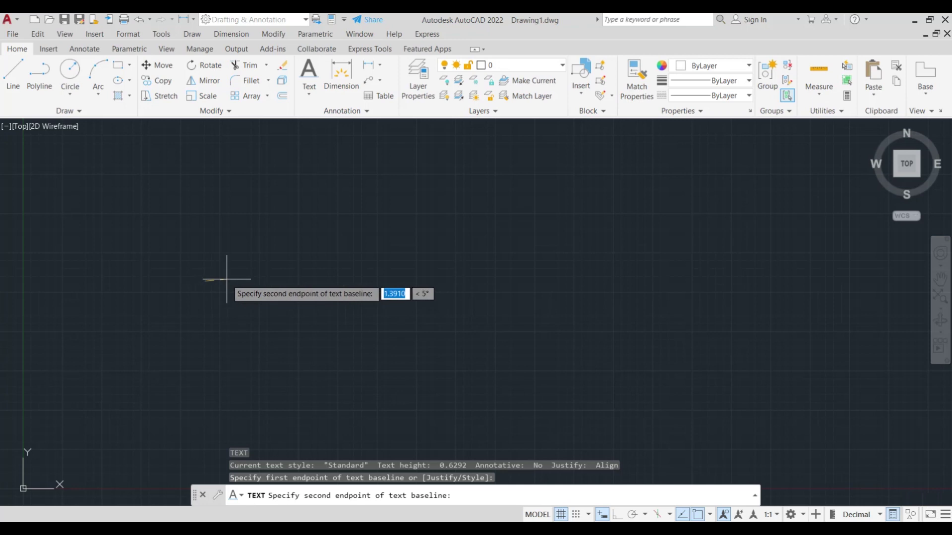
key(F8)
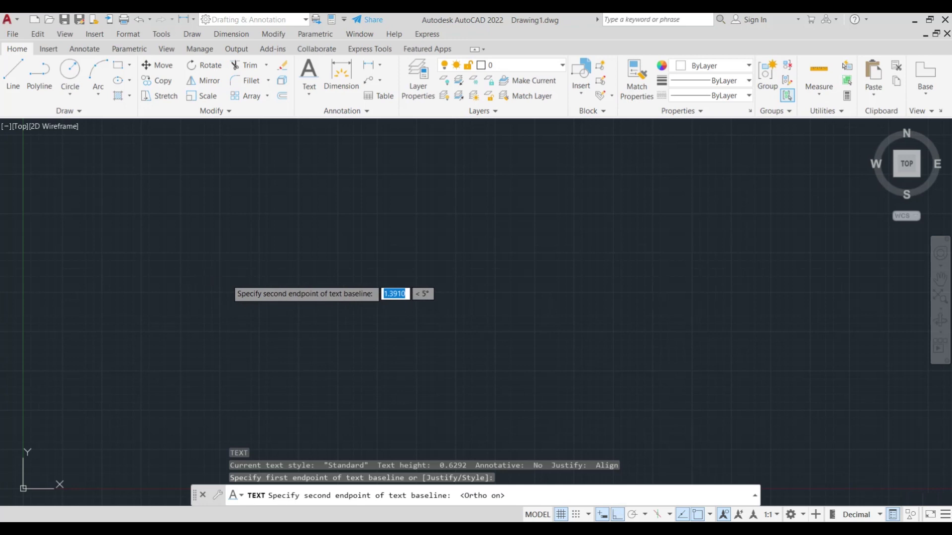
click(253, 282)
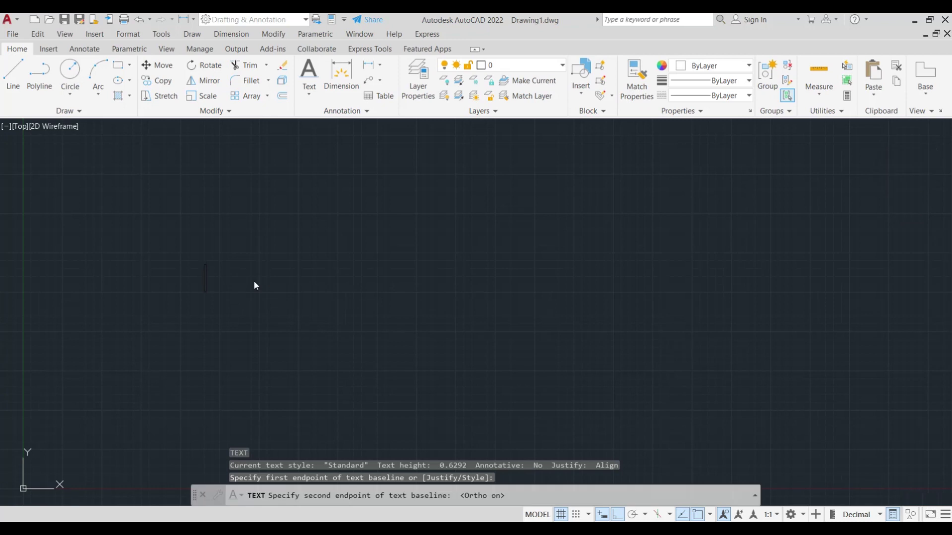
- Enter 'Software With Sasan' with 'Autocad' as a second line, then select the first text
text(S)
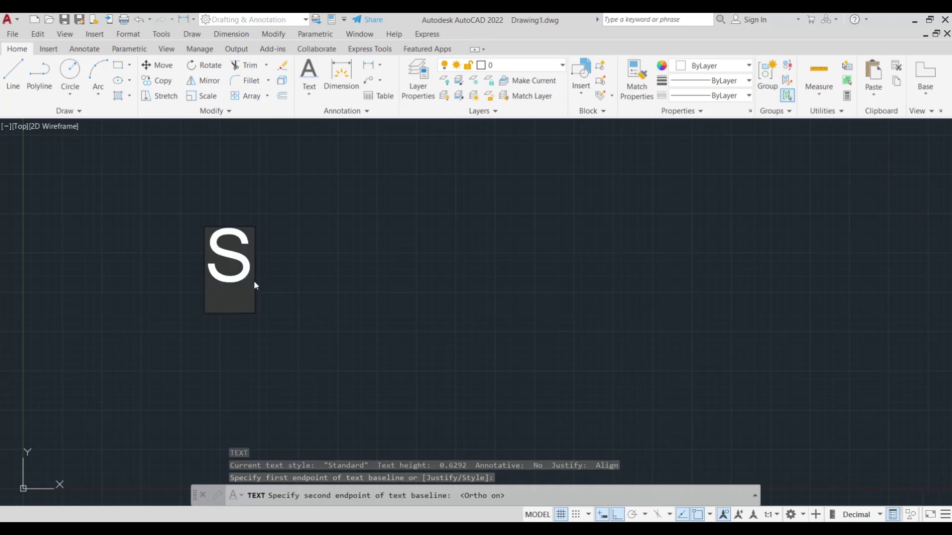
text(oftwa)
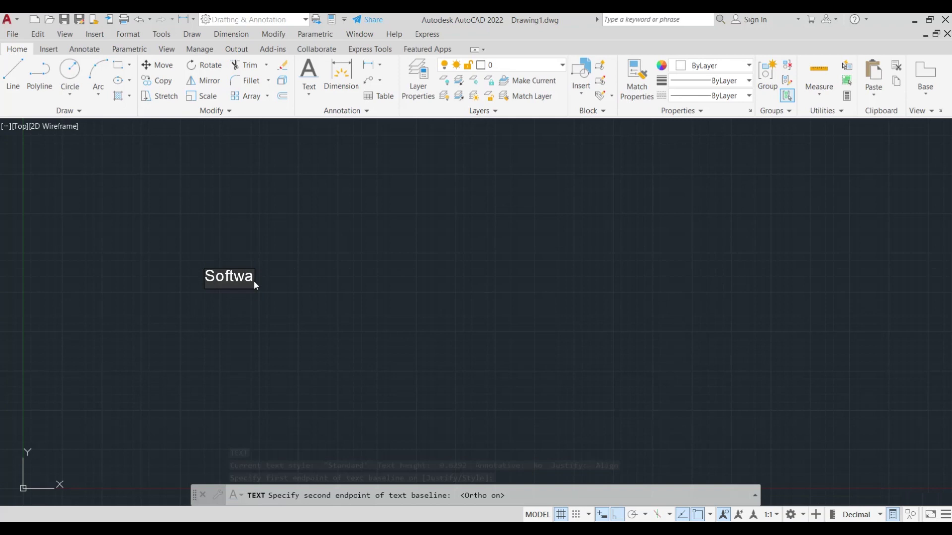
text(re Wi)
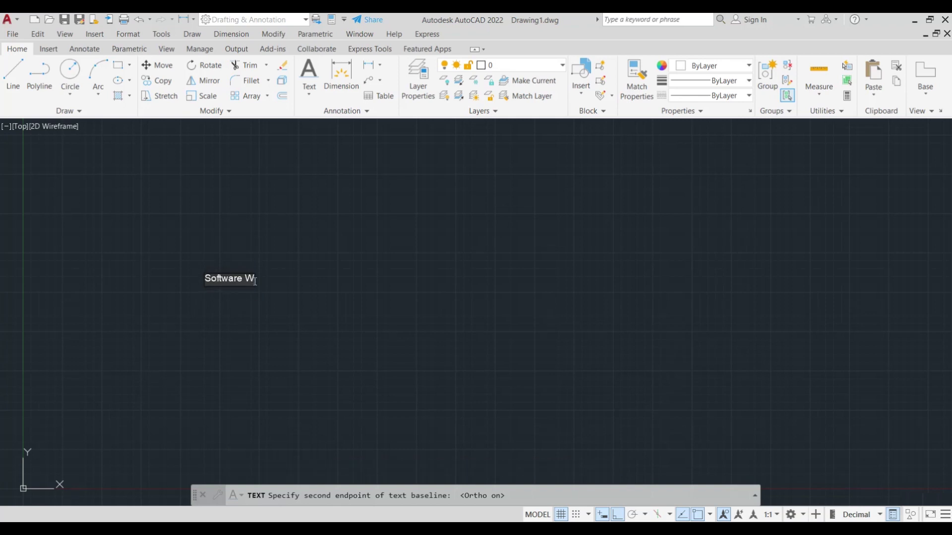
text(th Sasan)
key(Return)
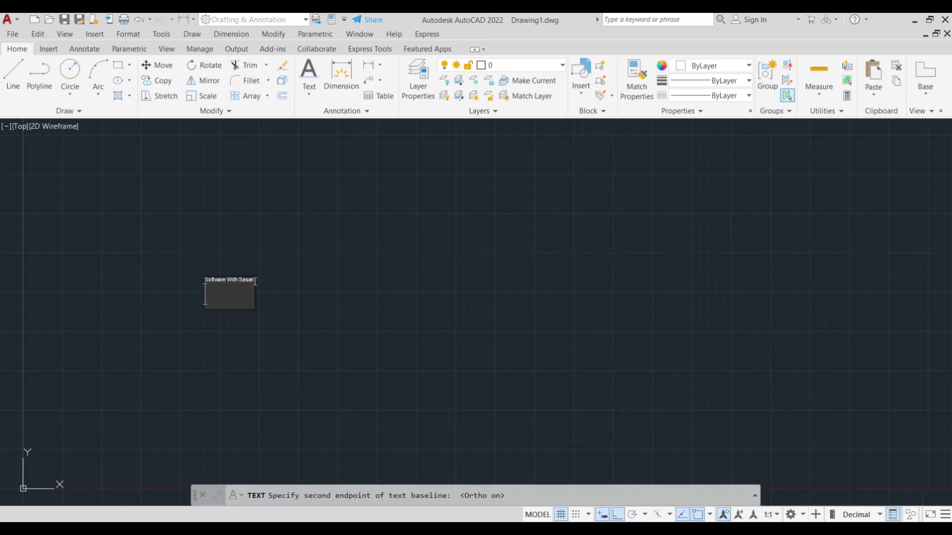
text(Auto)
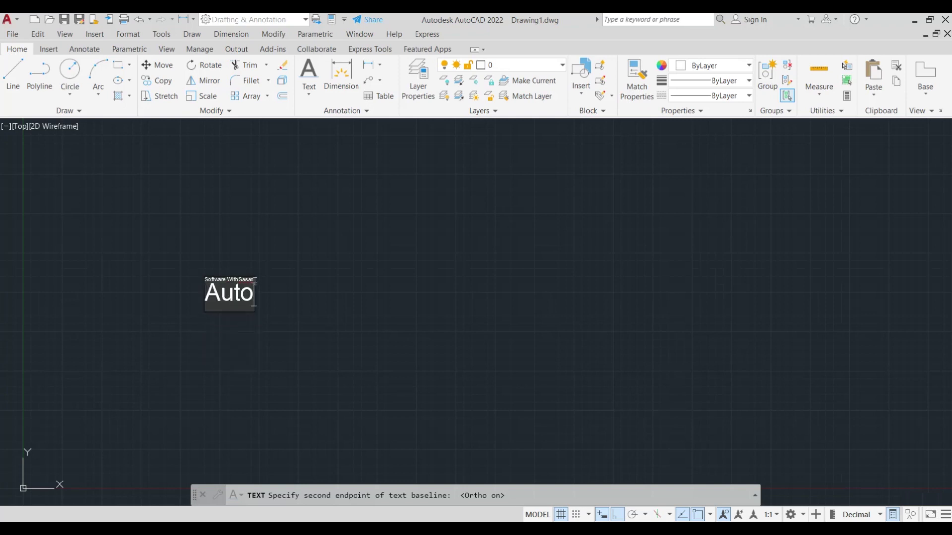
text(cad)
key(Return)
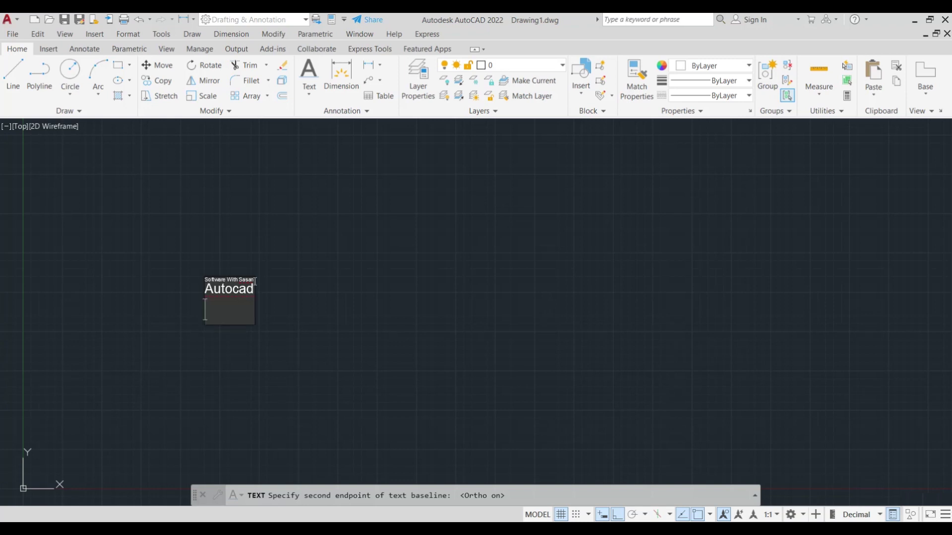
key(Return)
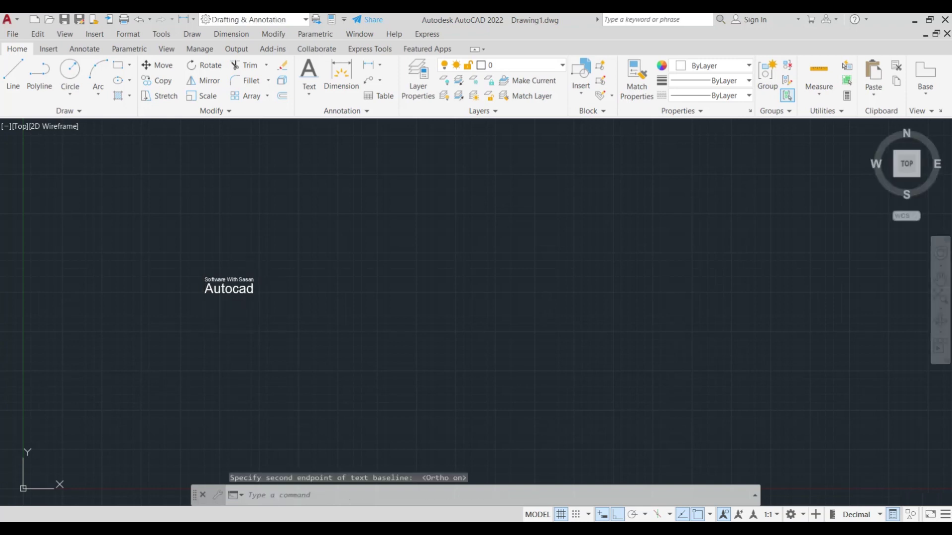
click(208, 280)
- Drag Software With Sasan's start grip up-left with Ortho off so it slopes downward
click(204, 281)
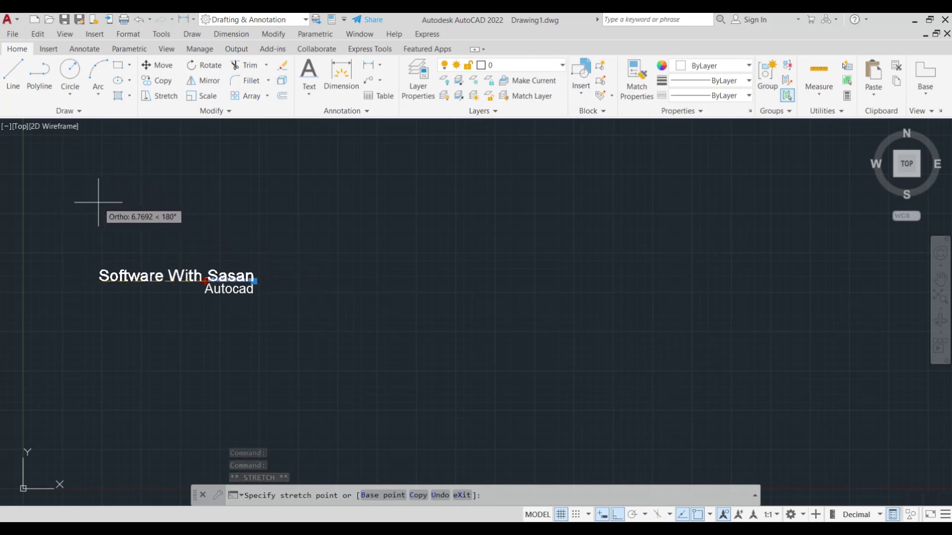
key(F8)
click(123, 230)
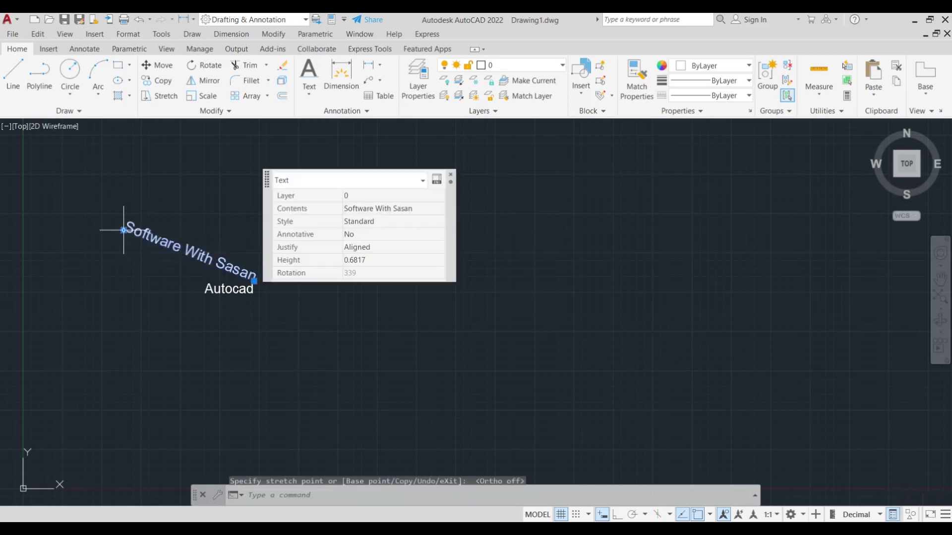
- Drag Autocad's end grip straight down so the text runs vertically
click(229, 292)
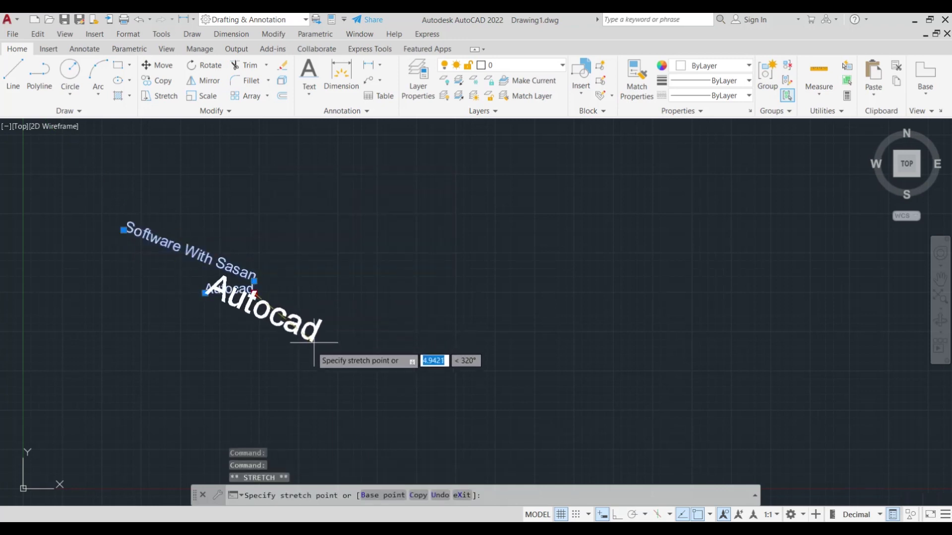
click(204, 425)
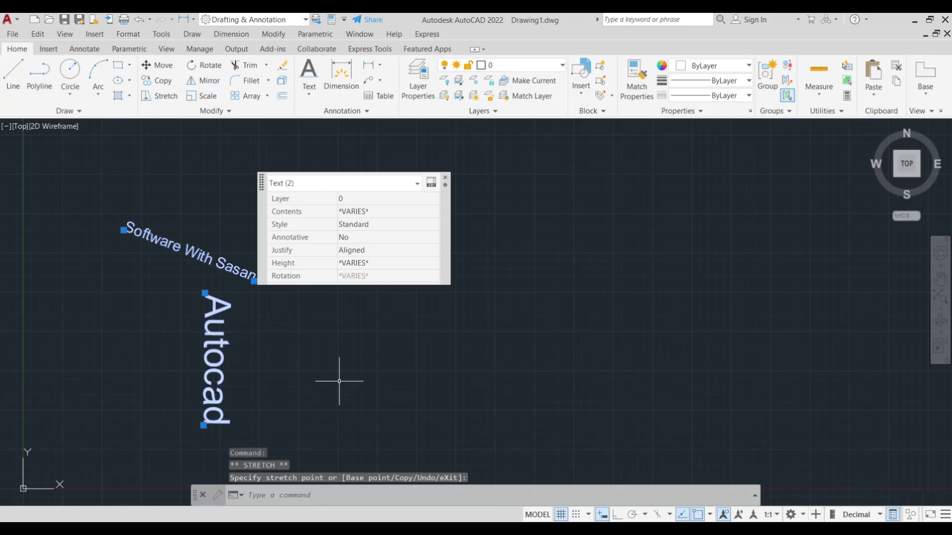
key(Escape)
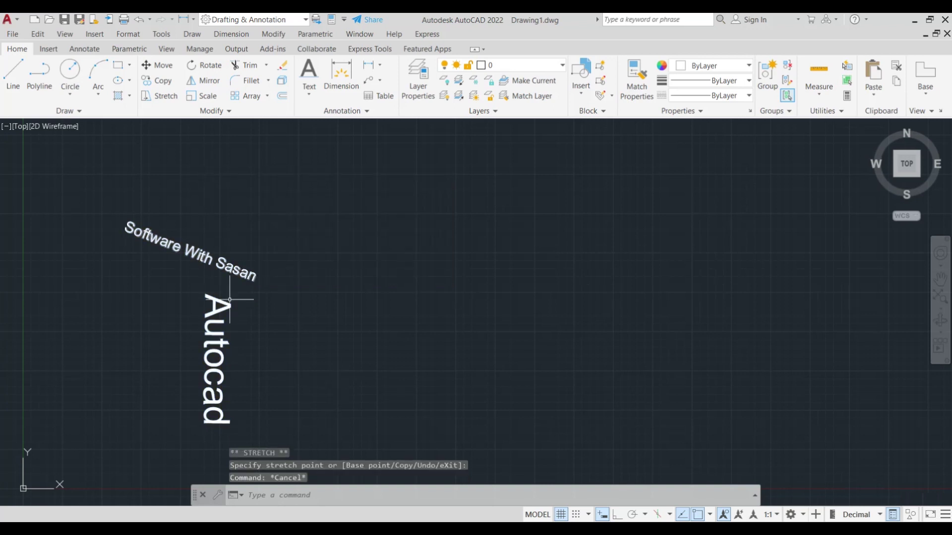
- Move Software With Sasan right toward the drawing centre
click(239, 270)
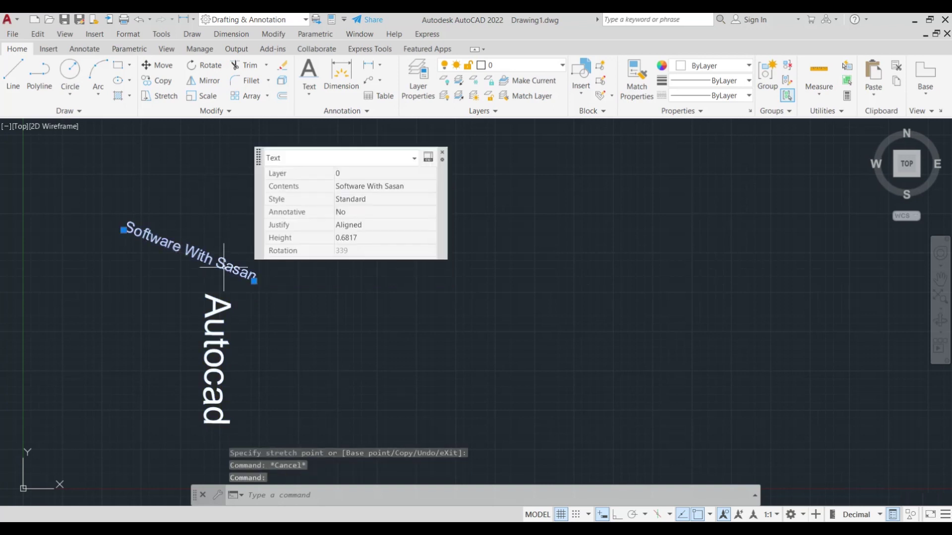
click(163, 71)
click(124, 231)
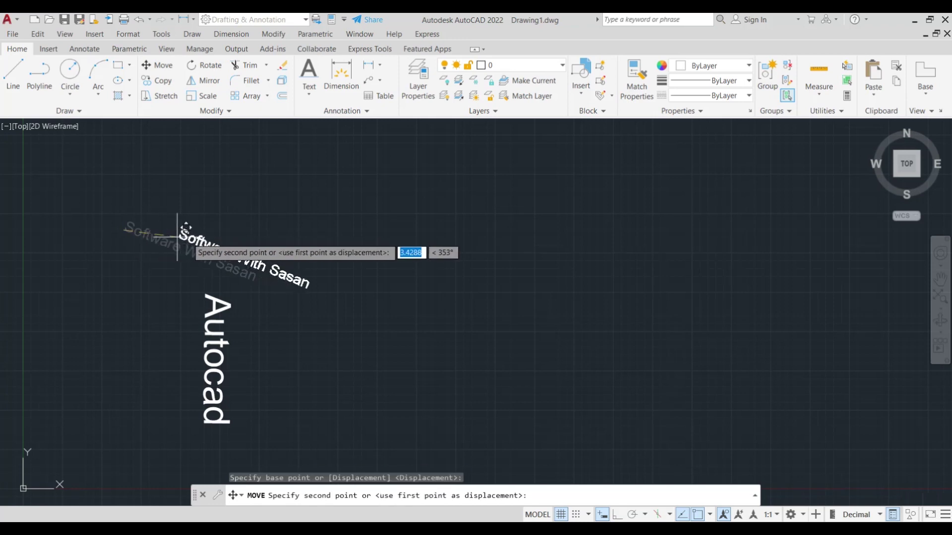
click(383, 235)
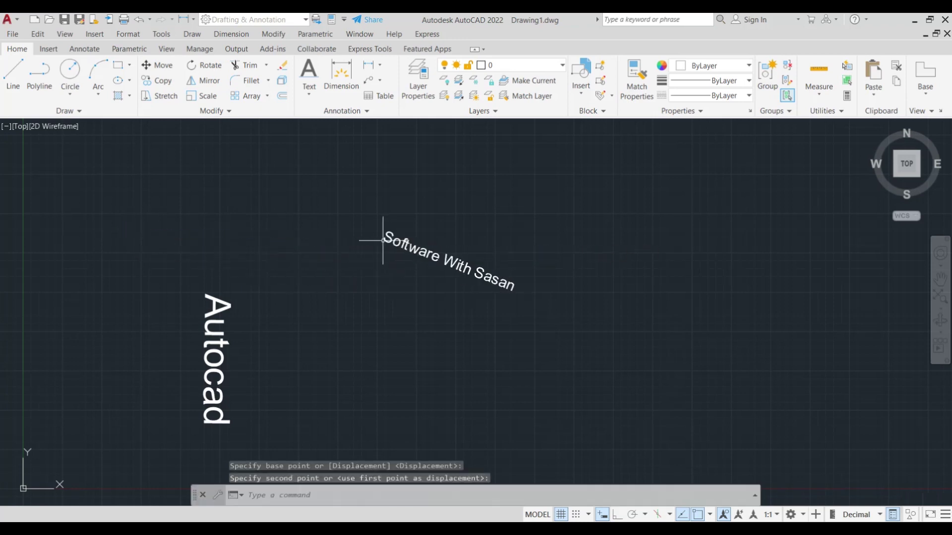
- Move the vertical Autocad text higher up, then select Software With Sasan again
click(209, 317)
click(163, 65)
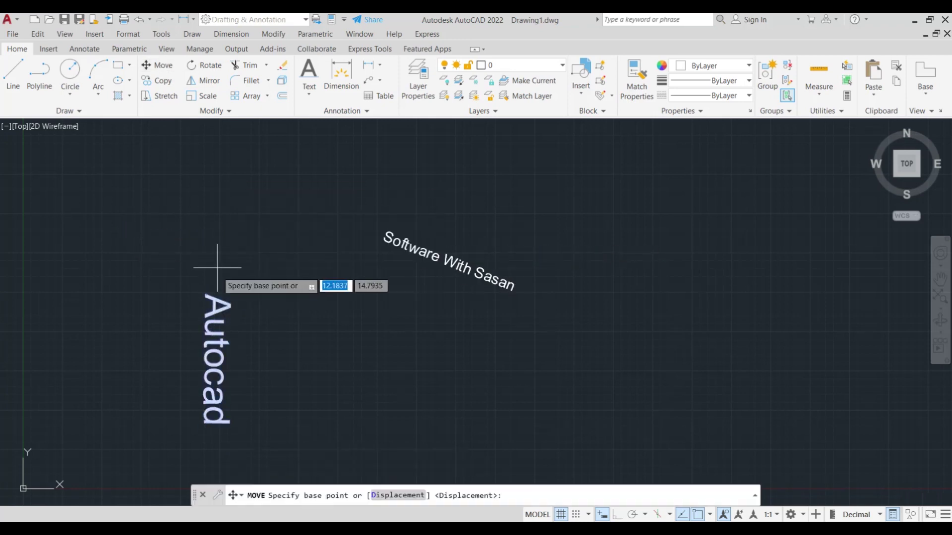
click(207, 293)
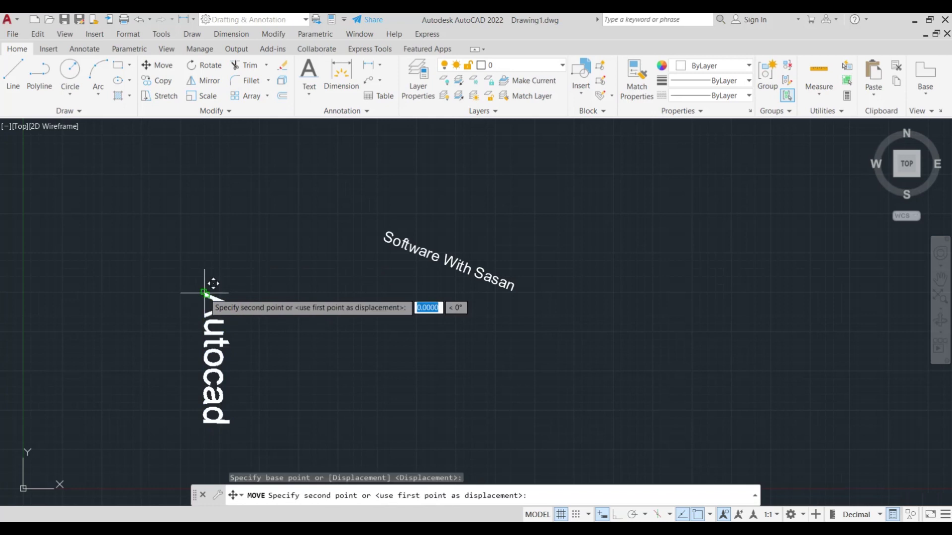
click(203, 180)
click(400, 245)
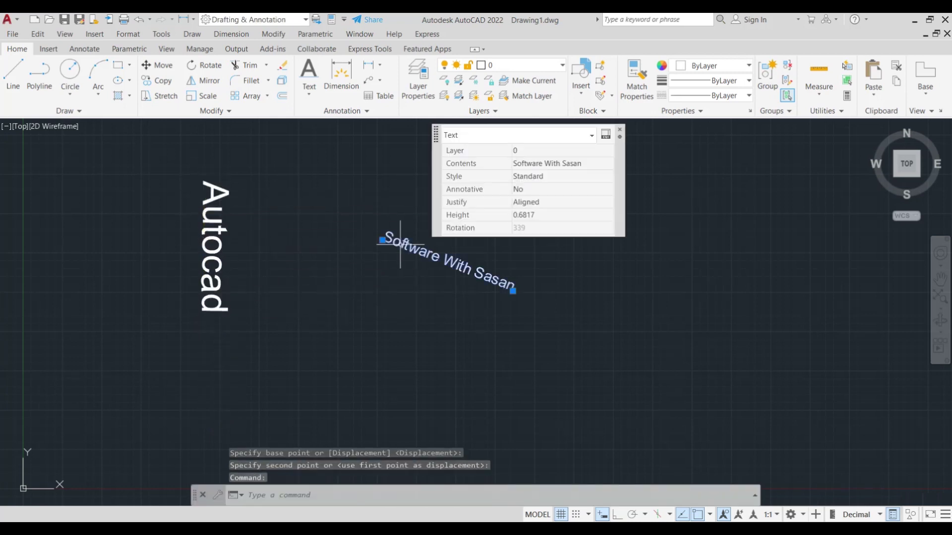
click(211, 68)
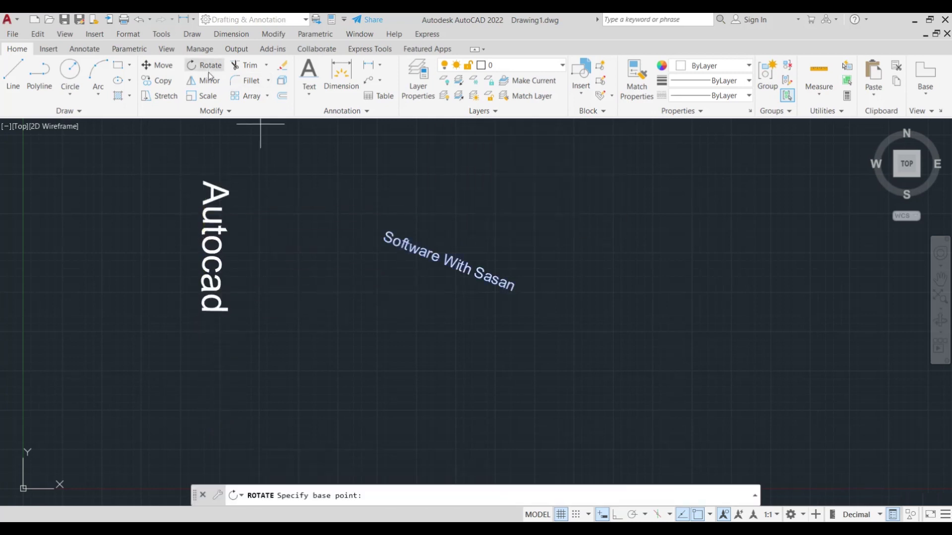
- Rotate Software With Sasan about its end point so it sits nearly level
click(513, 291)
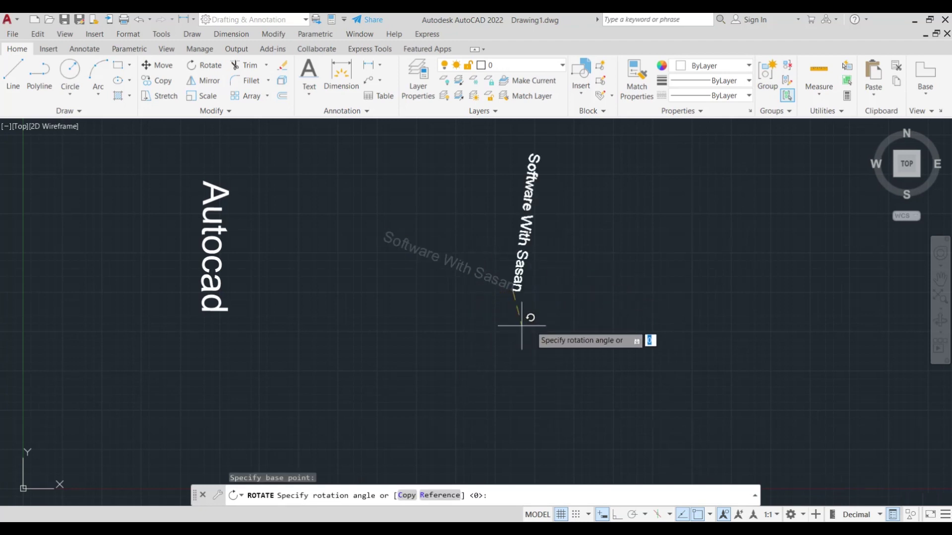
click(543, 282)
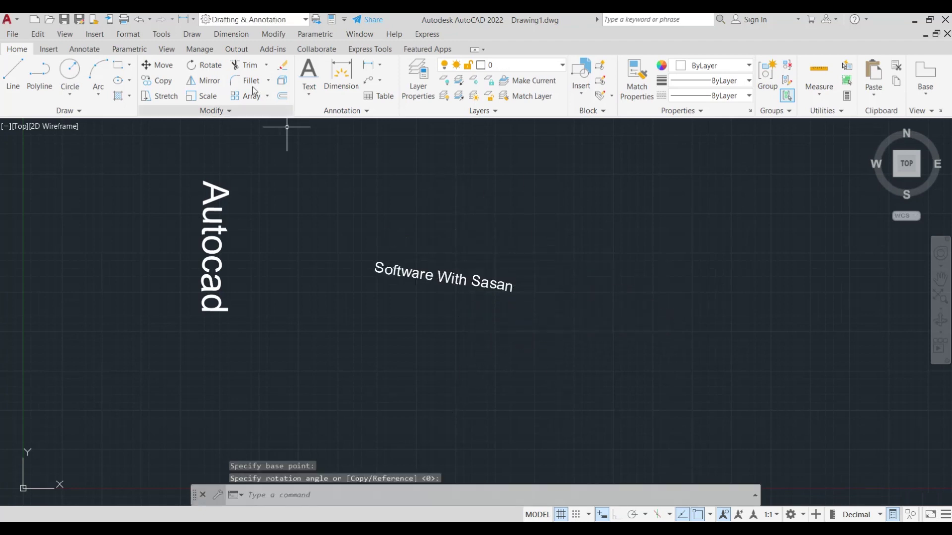
click(206, 65)
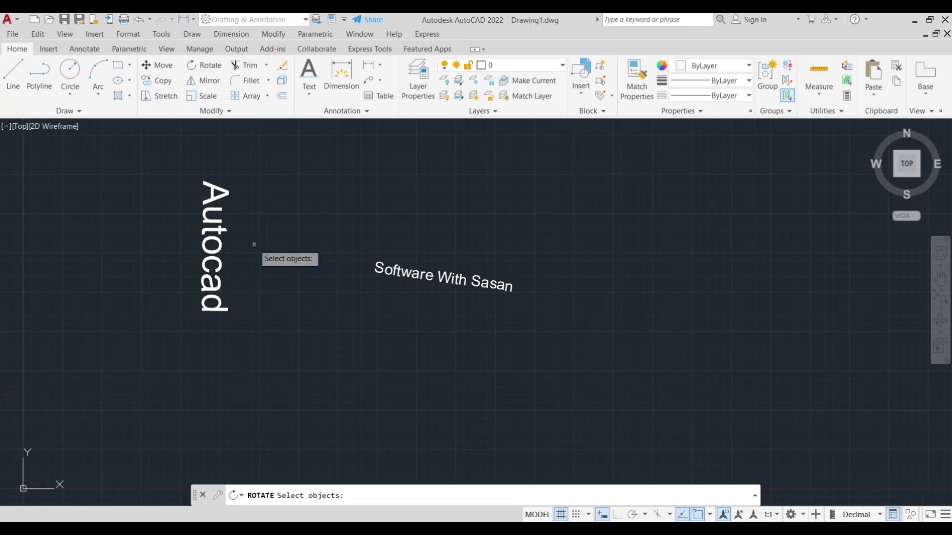
key(Escape)
- Window-select the Autocad text and rotate it to read horizontally
click(258, 181)
click(162, 334)
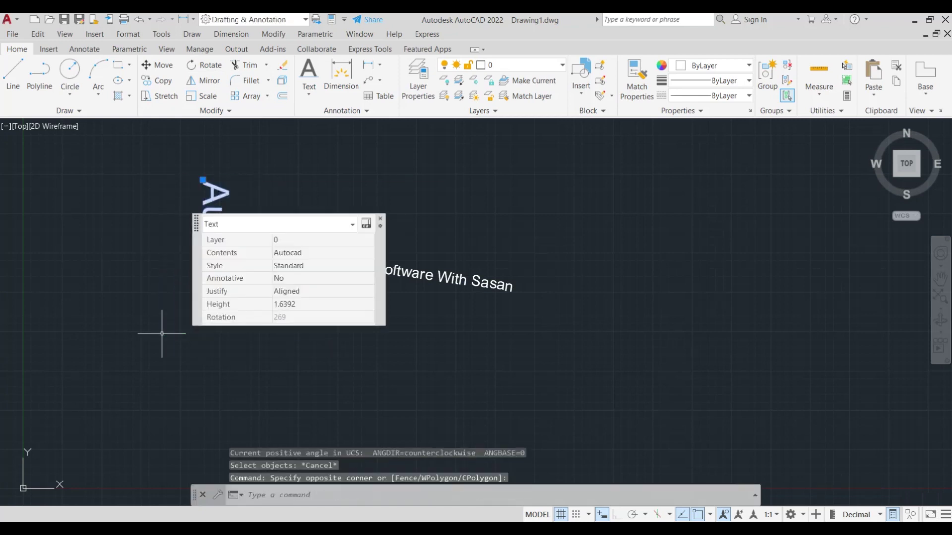
click(206, 65)
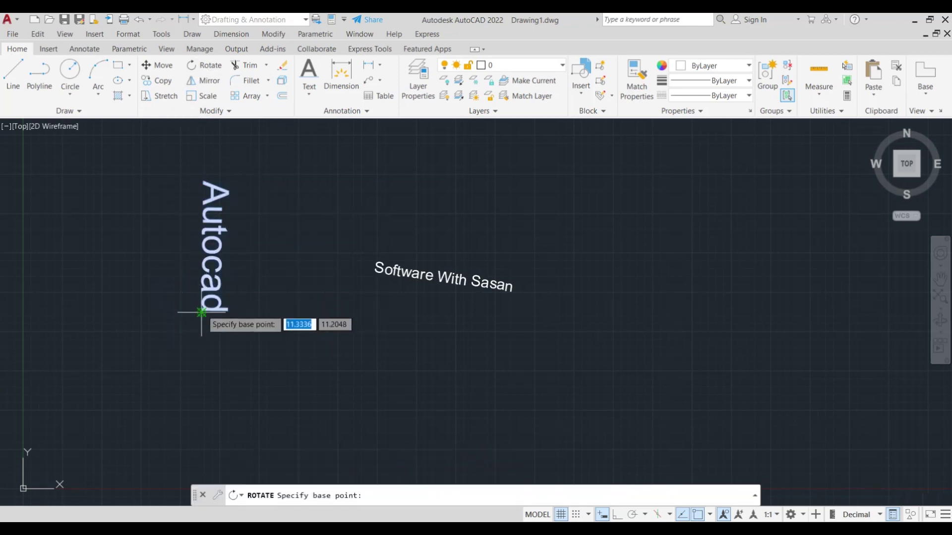
click(202, 312)
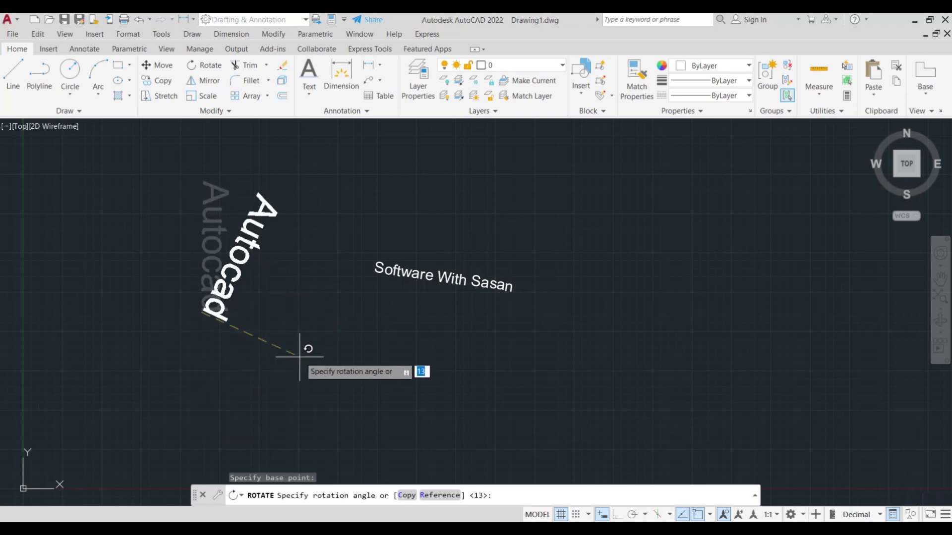
click(194, 245)
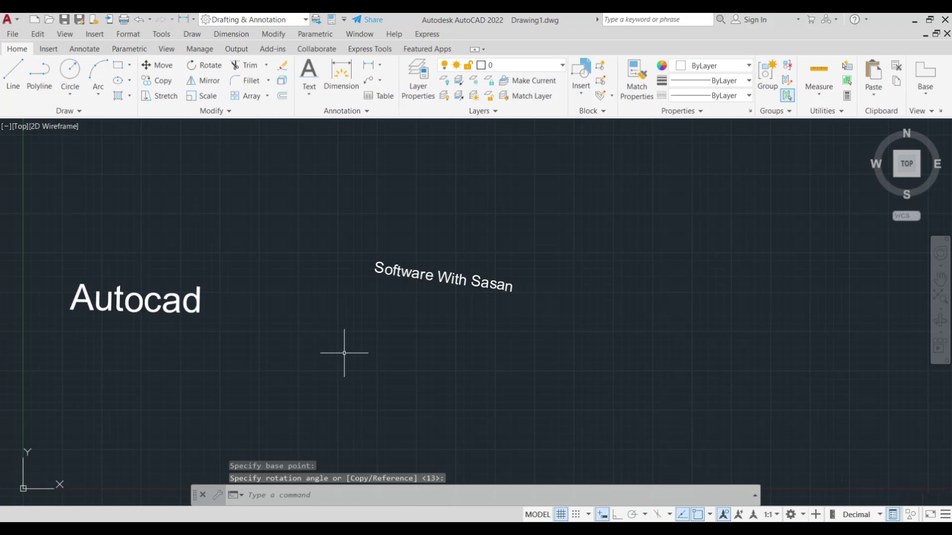
key(Escape)
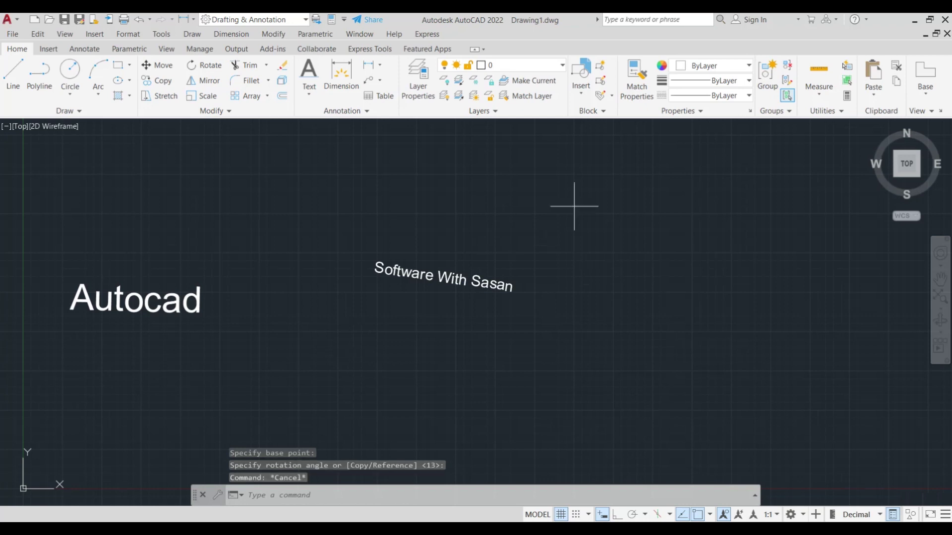
- Erase both text objects using a crossing window selection and Delete
click(575, 206)
click(54, 363)
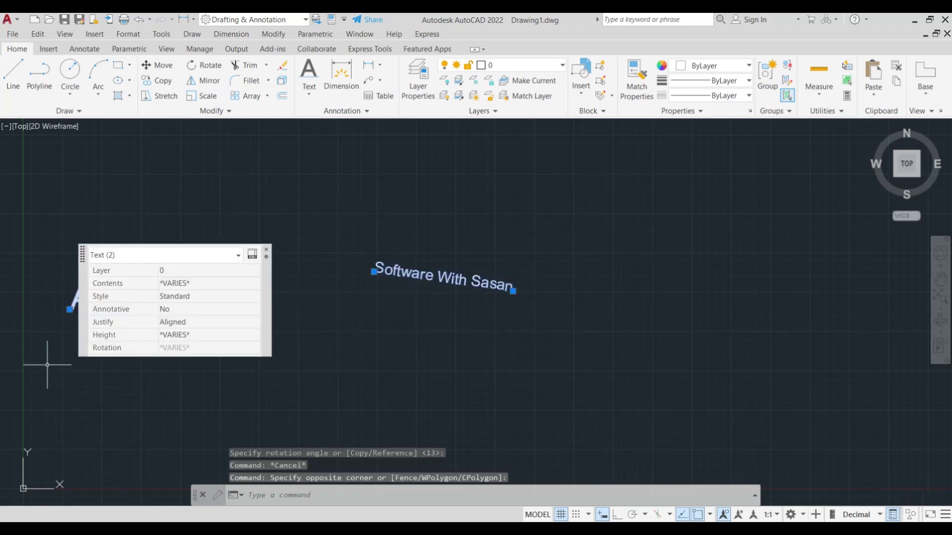
key(Delete)
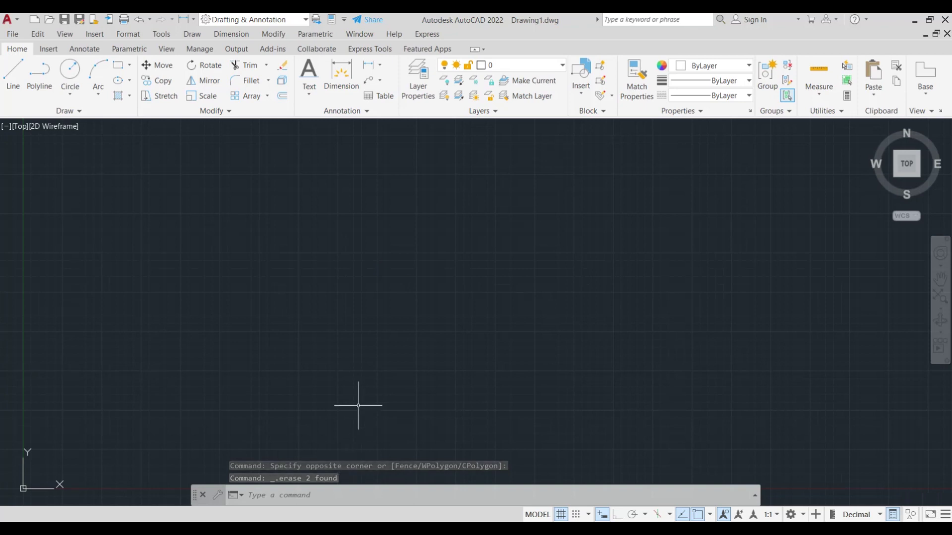
text(DT)
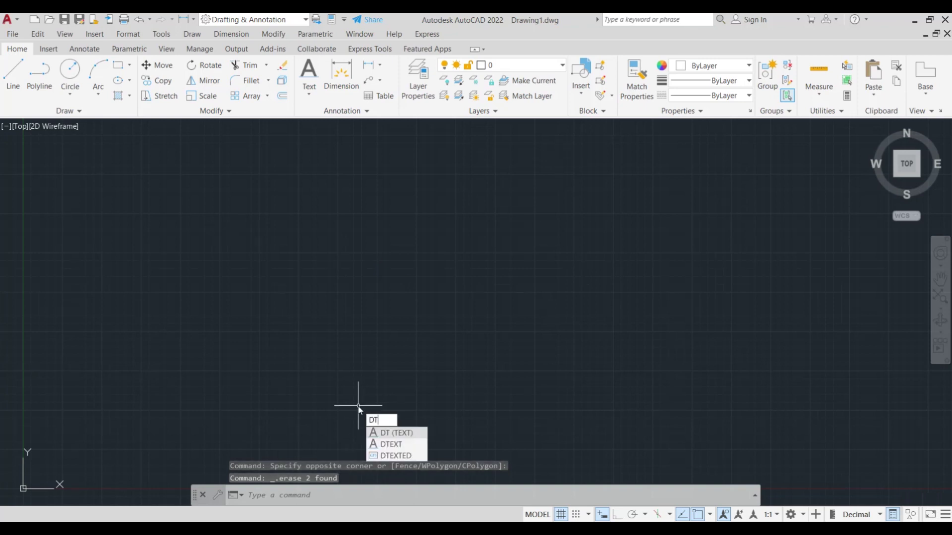
- Start Left-justified single-line text in yellow 248,215,49 with its start point on the left
key(Return)
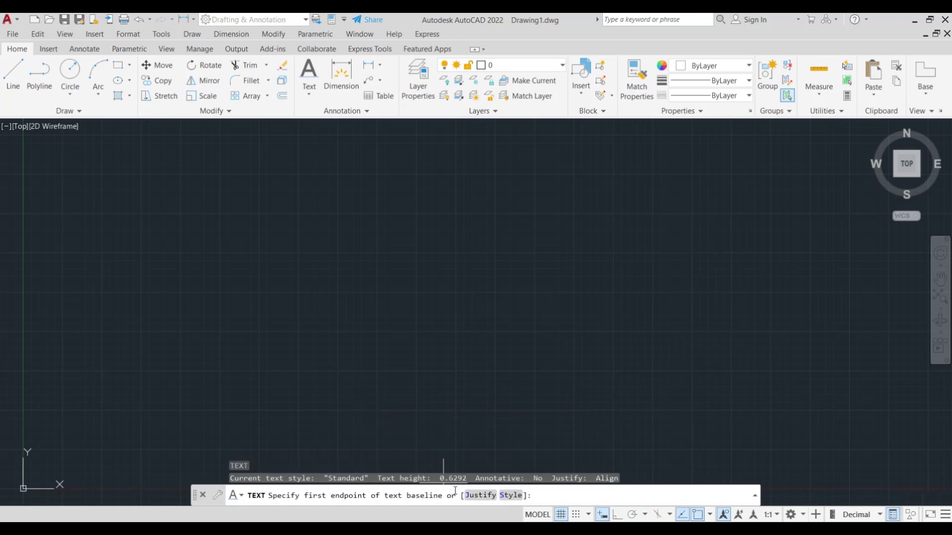
click(479, 495)
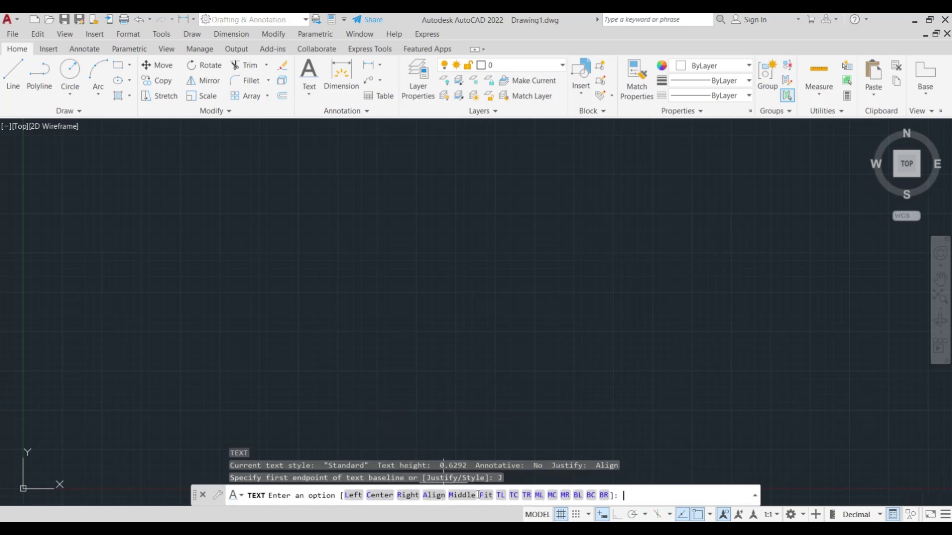
click(354, 495)
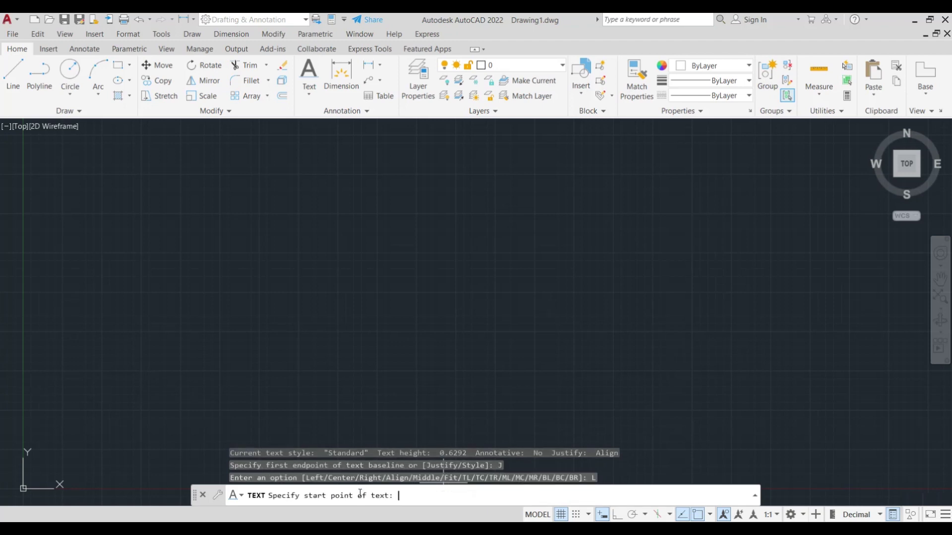
click(748, 67)
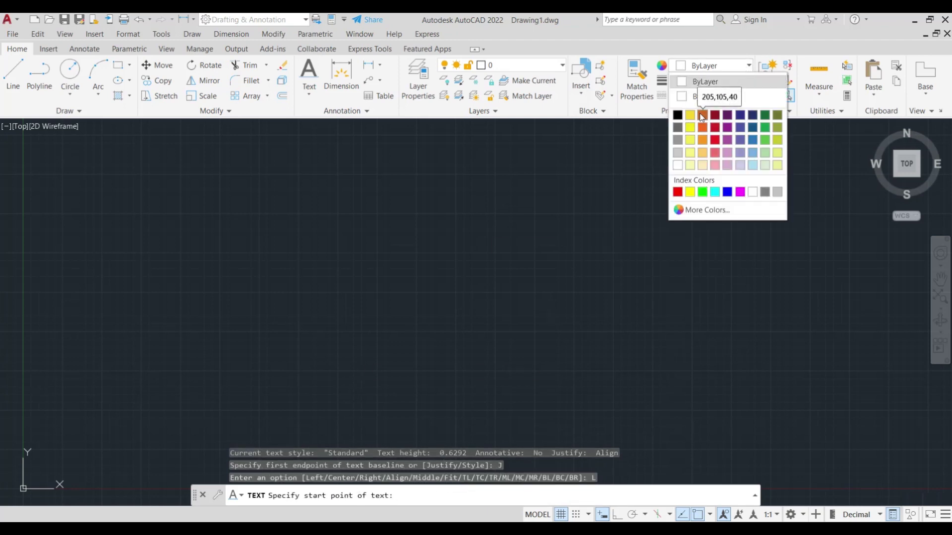
click(690, 116)
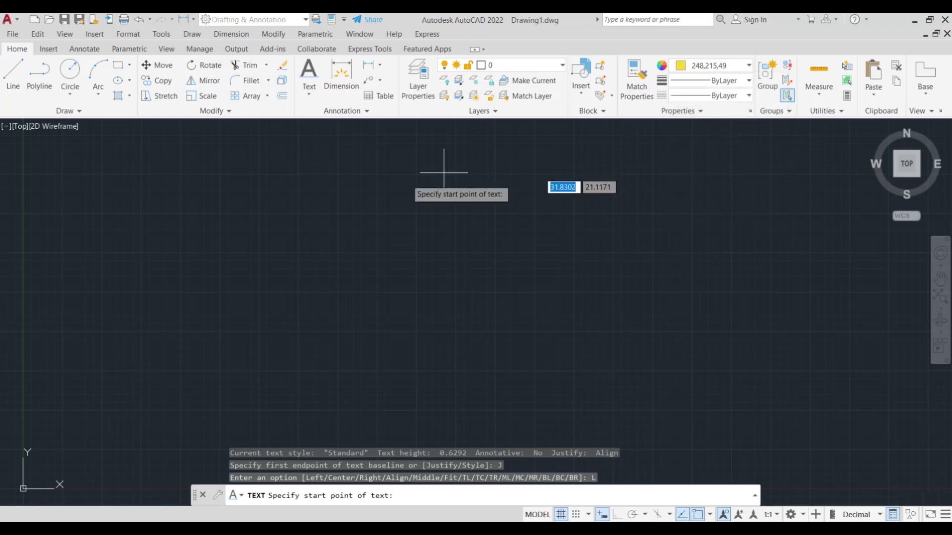
click(120, 201)
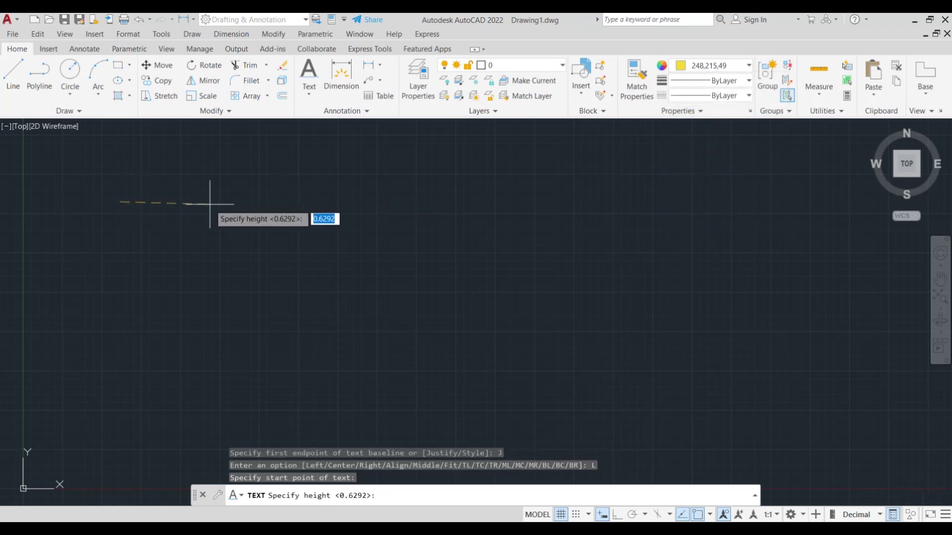
- Turn Ortho on and cancel the first text attempt without entering text
key(F8)
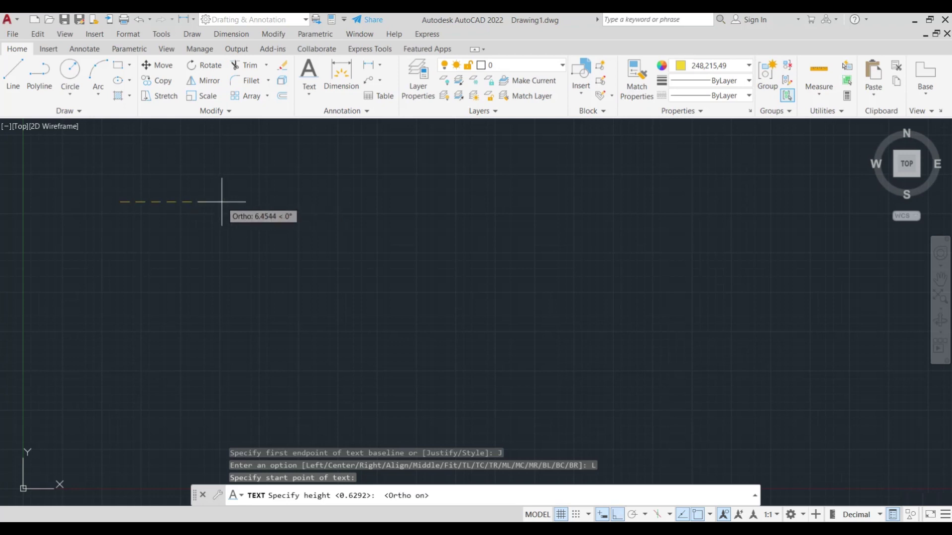
key(Return)
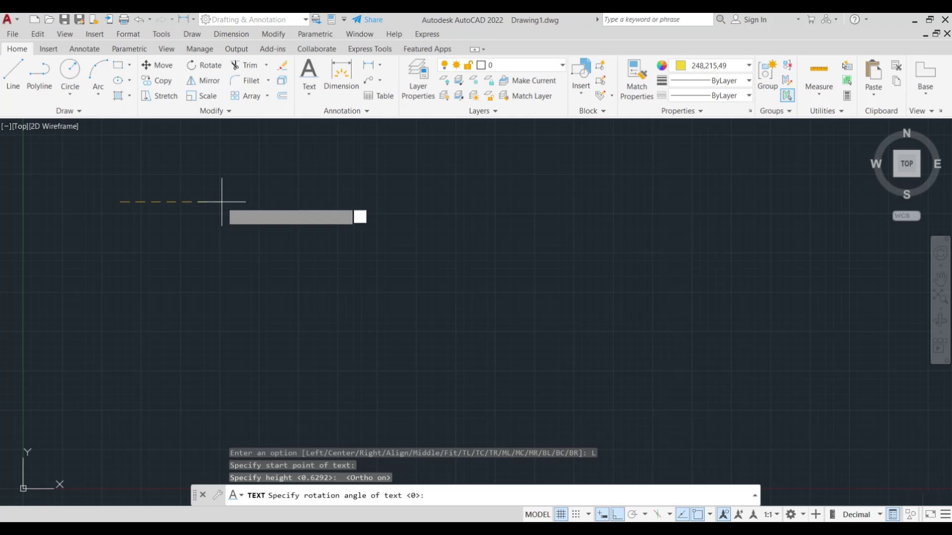
key(Return)
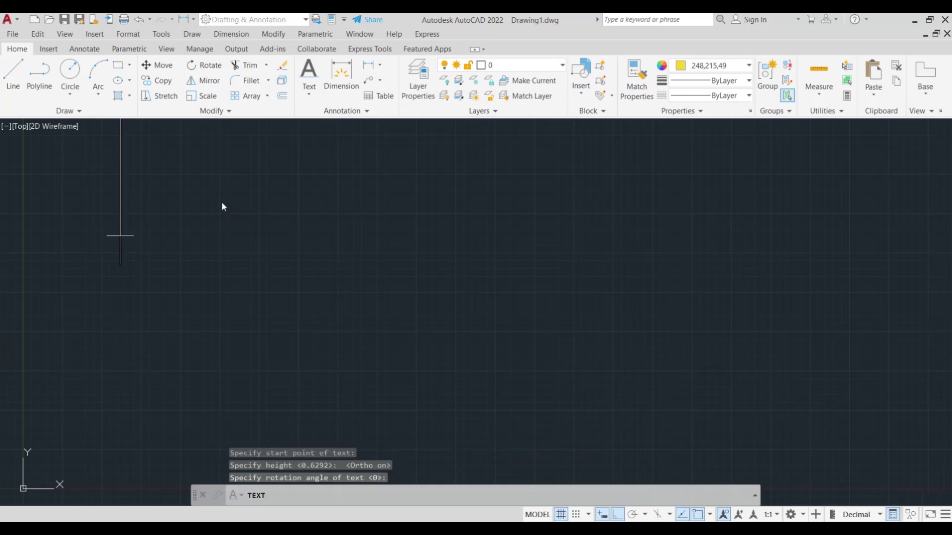
key(Escape)
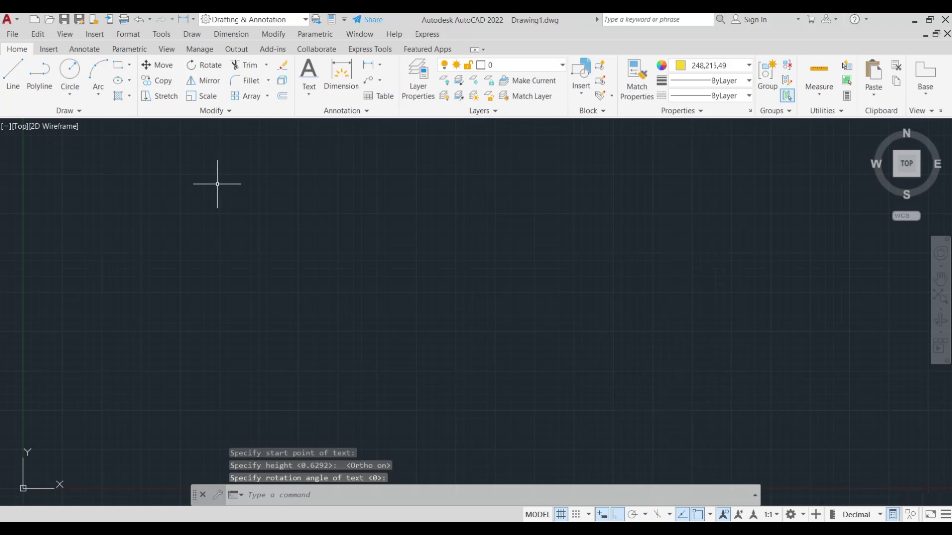
- Rerun TEXT Left-justified at the left, pick a height, and enter 'Software With Sasan'
text(text)
key(Return)
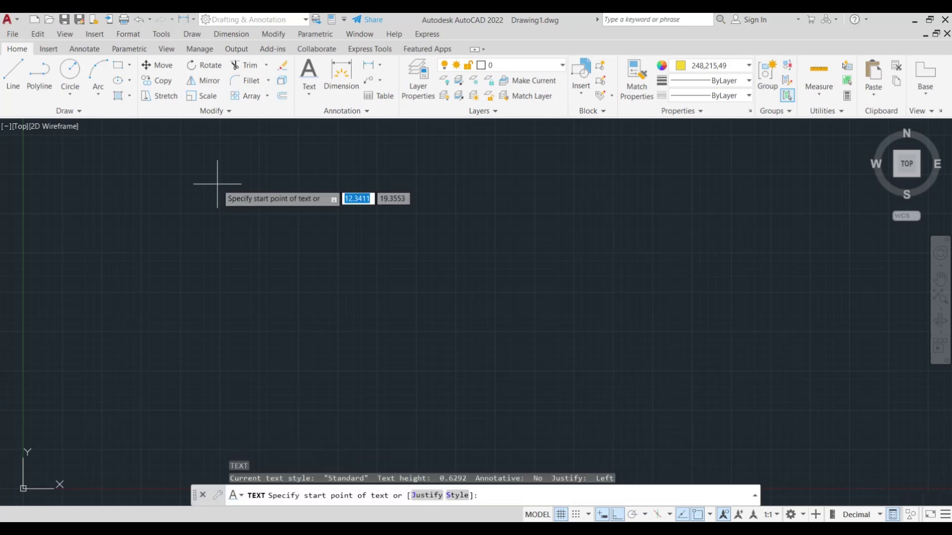
click(423, 497)
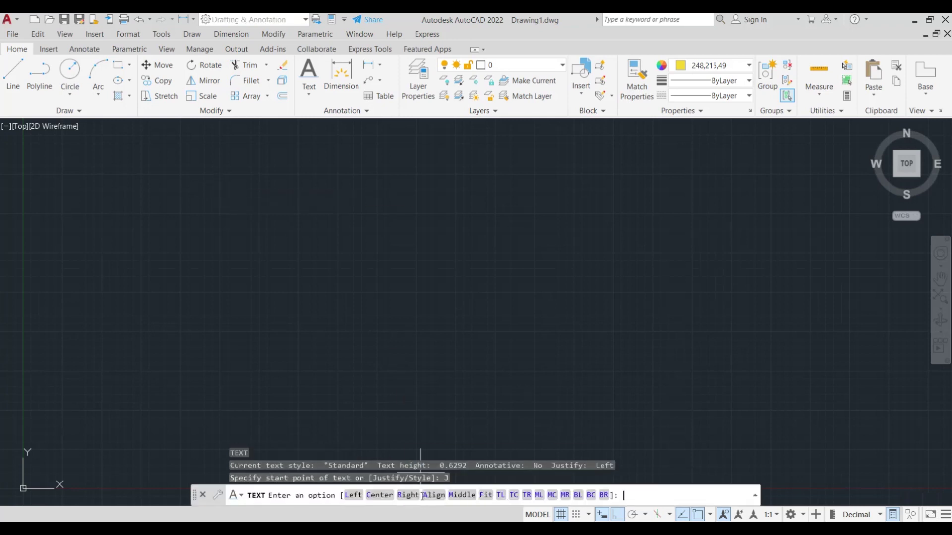
click(351, 497)
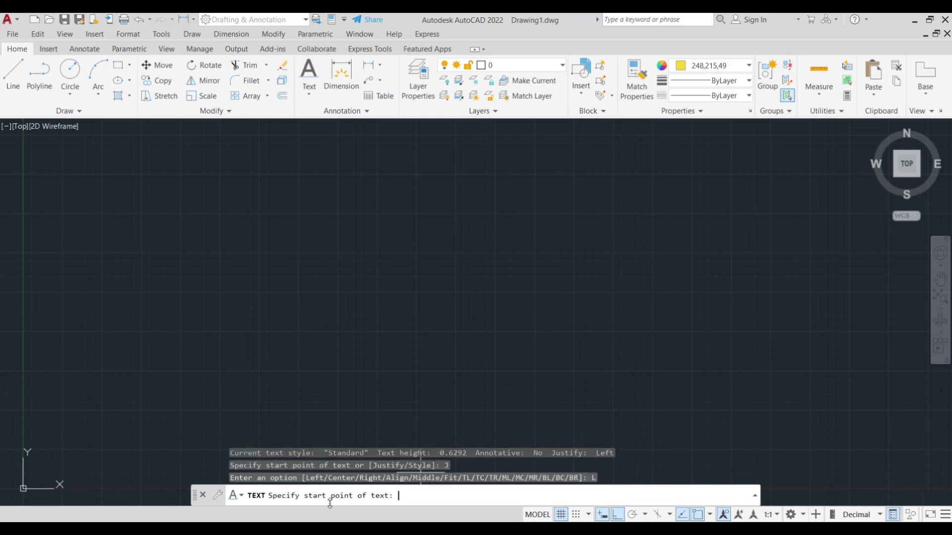
click(120, 275)
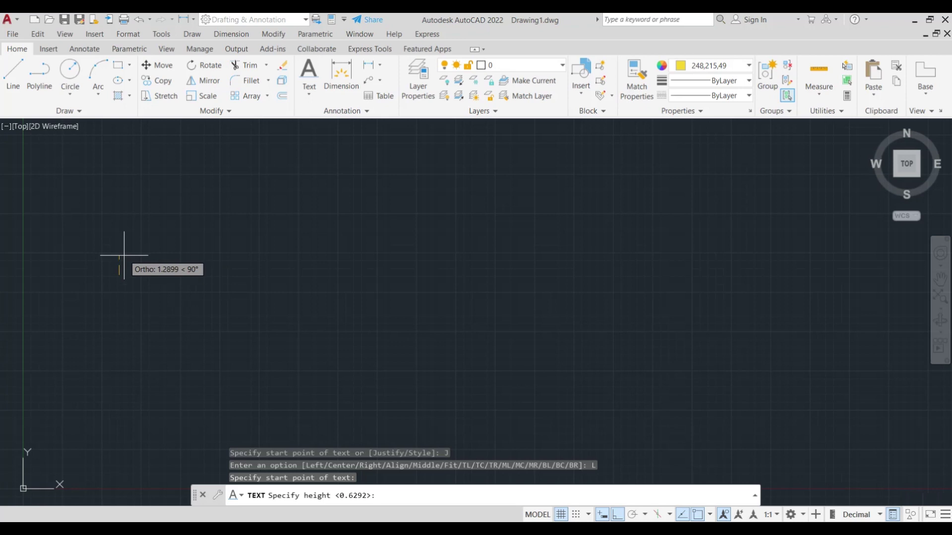
click(124, 260)
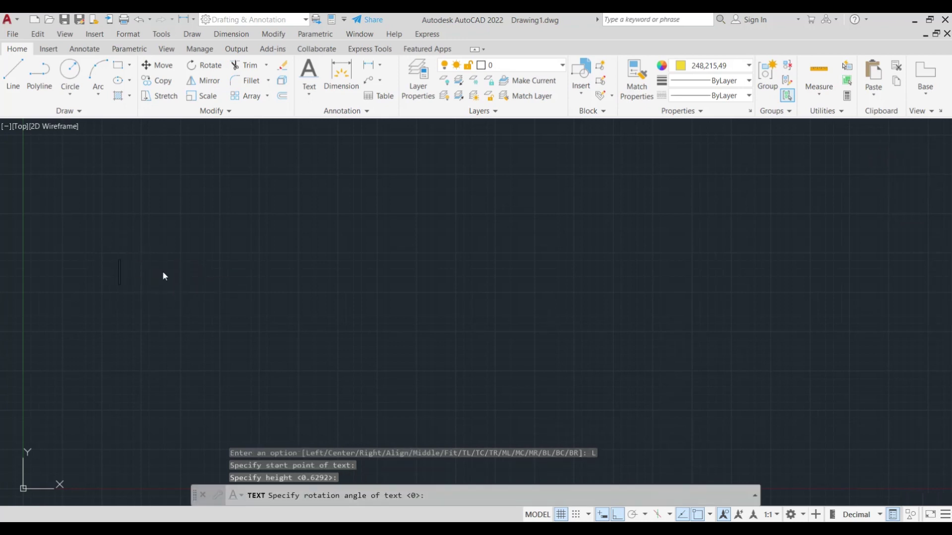
key(Return)
text(SO)
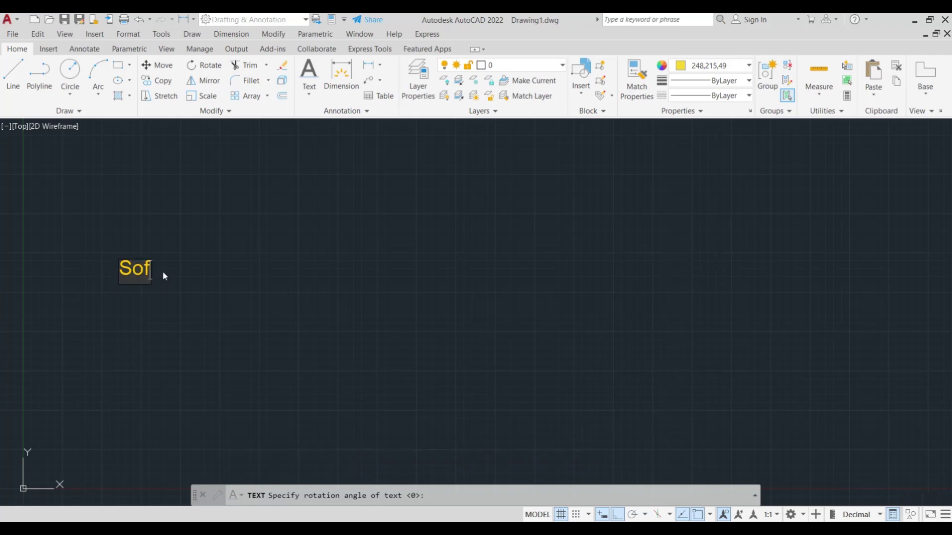
text(tware)
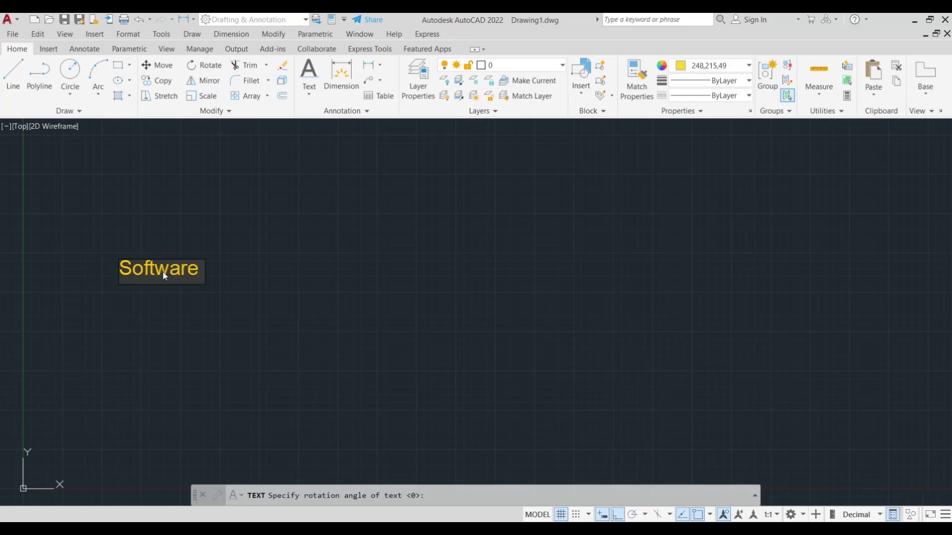
text(With)
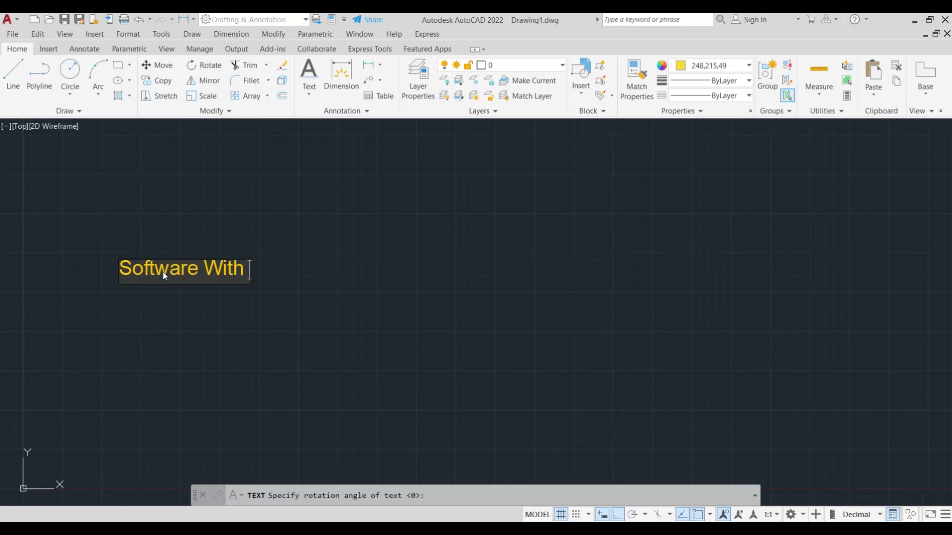
text(Sasa)
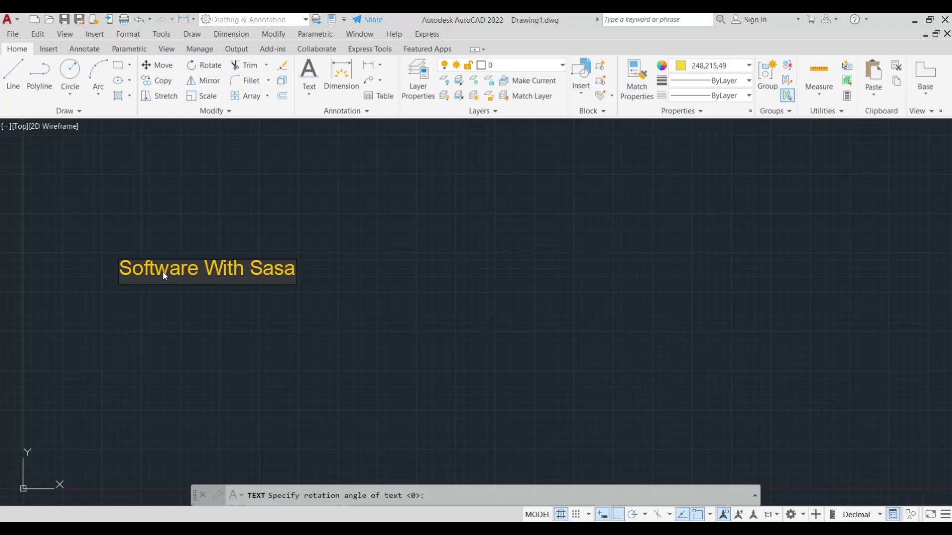
text(n)
key(Return)
key(Return)
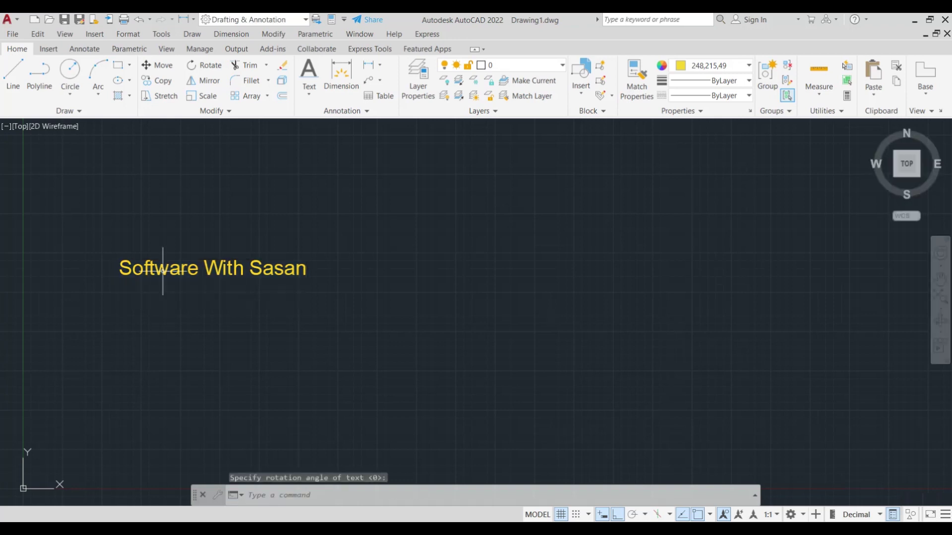
click(723, 68)
- Set current colour to 205,105,40 and start Center-justified single-line text
click(702, 115)
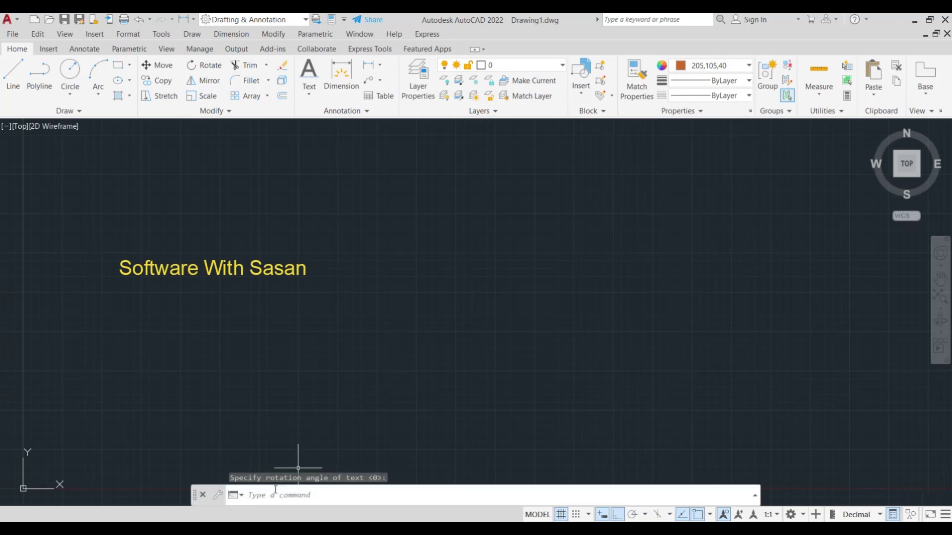
text(0t)
key(Return)
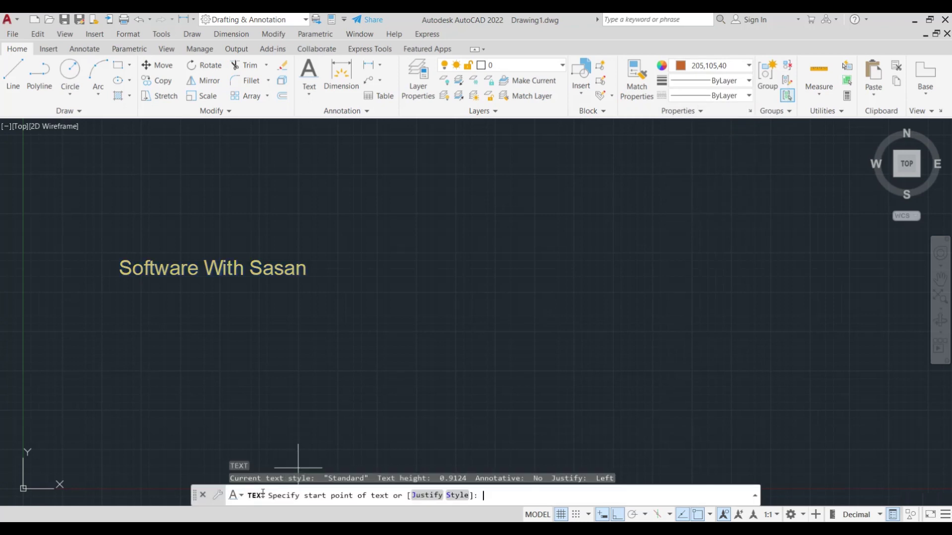
click(441, 495)
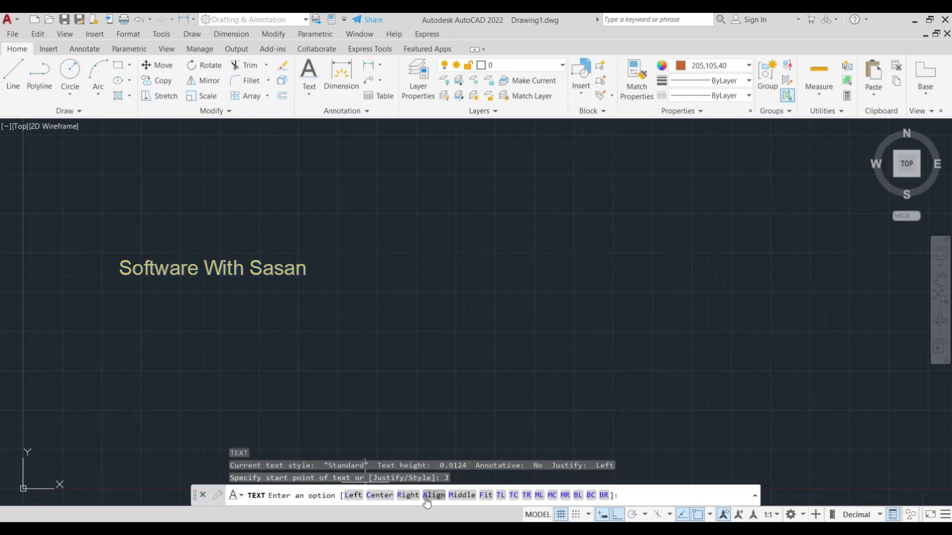
click(381, 495)
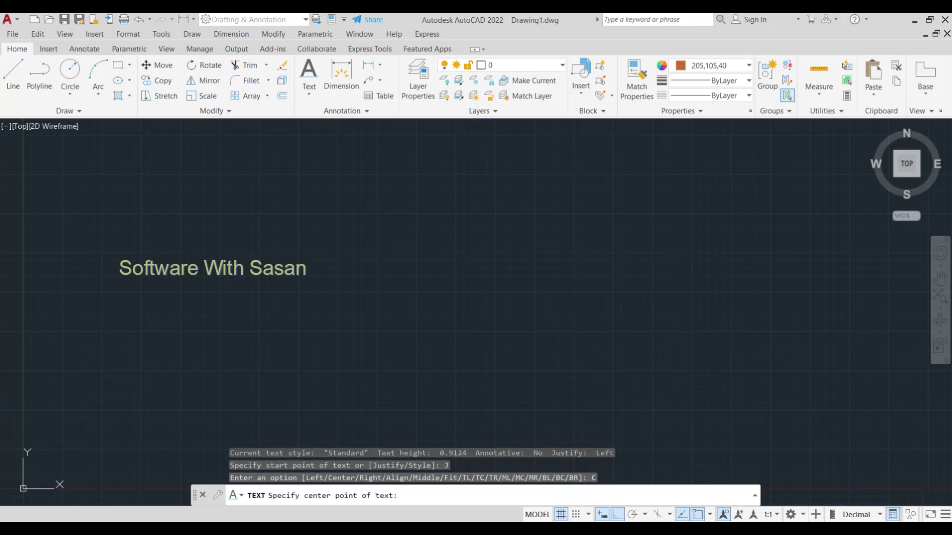
- Place the centre point below the yellow title and enter 'Software With Sasan'
click(119, 297)
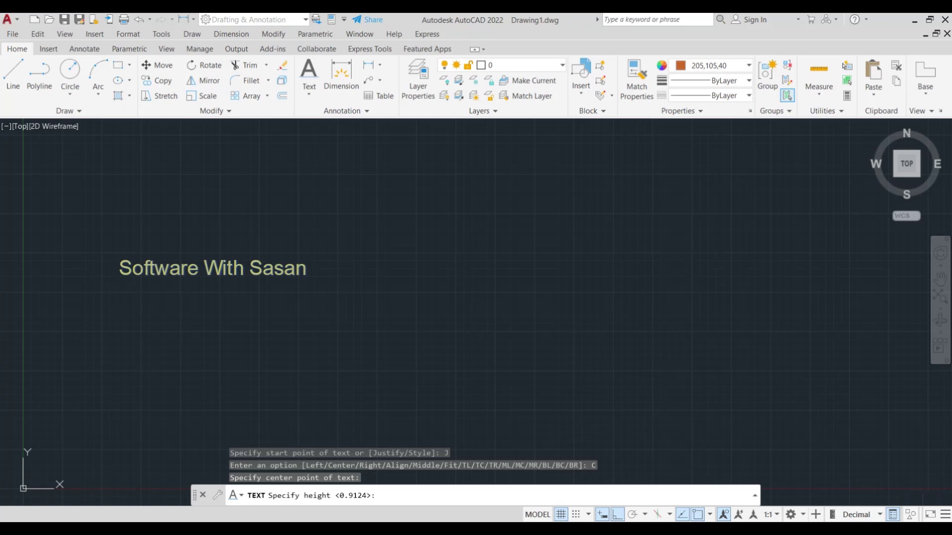
click(137, 293)
click(169, 297)
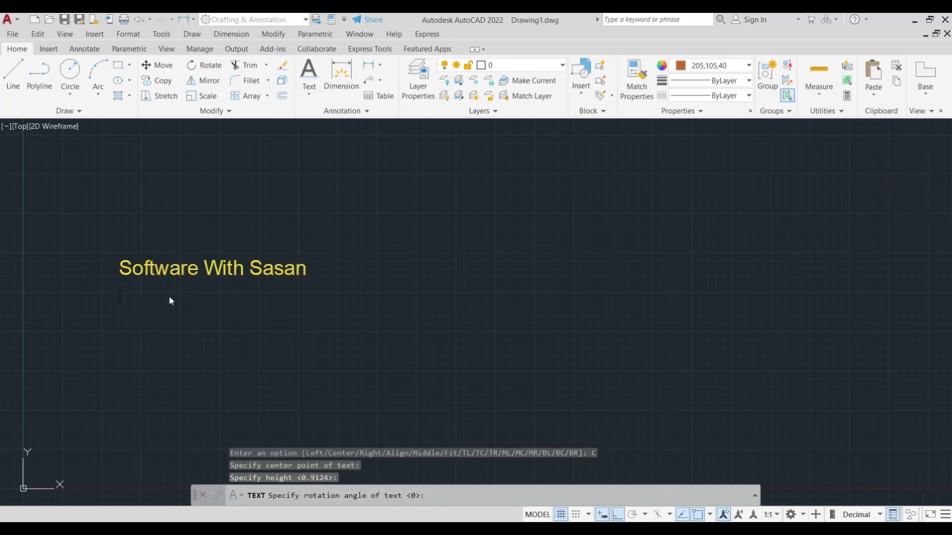
text(S)
text(o)
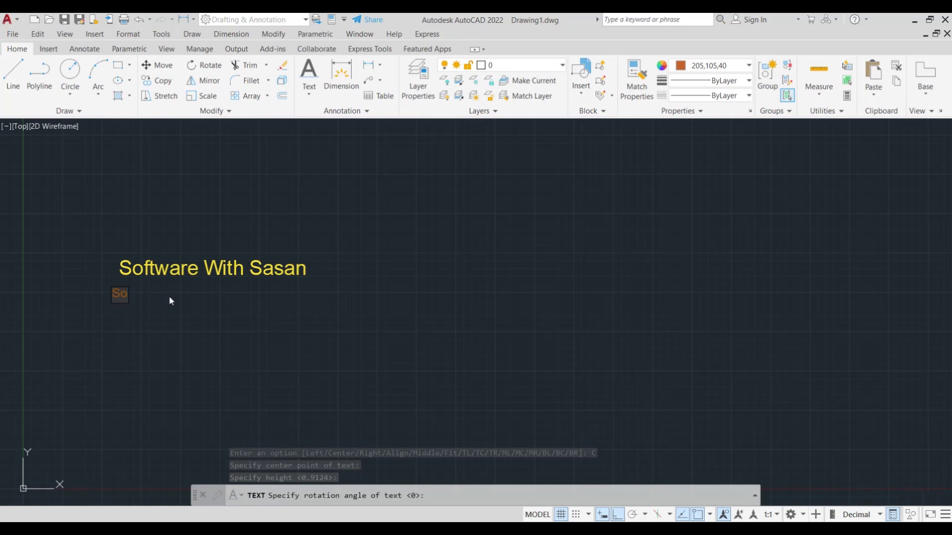
text(ftware)
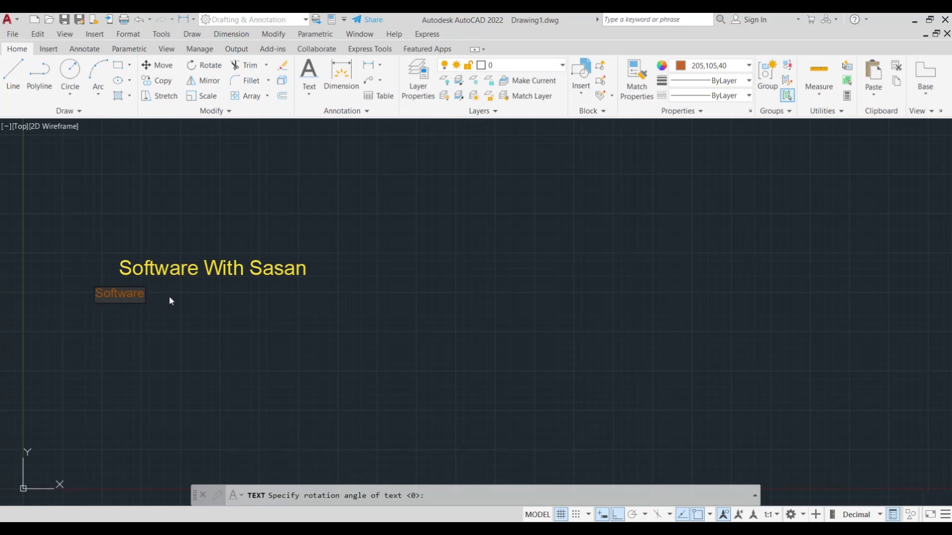
text( Wit)
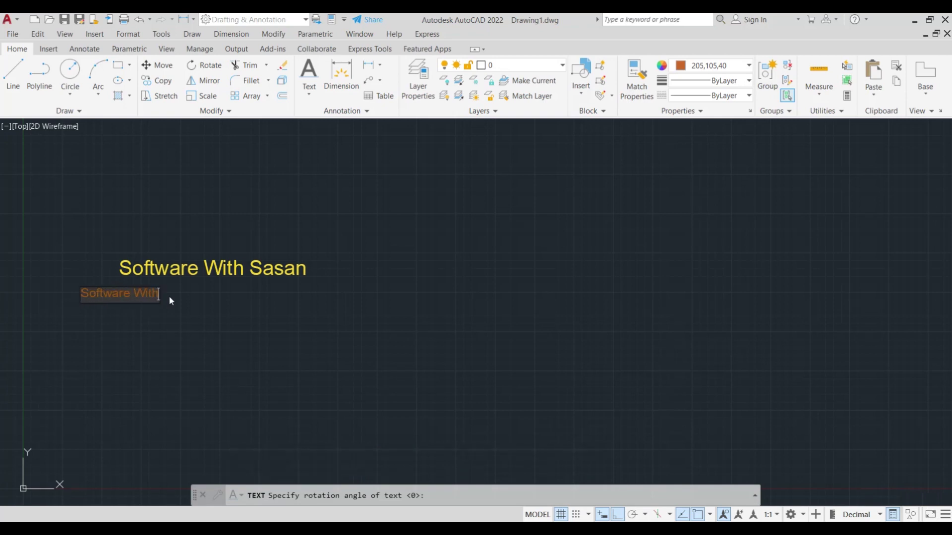
text(h Sasa)
text(n)
key(Return)
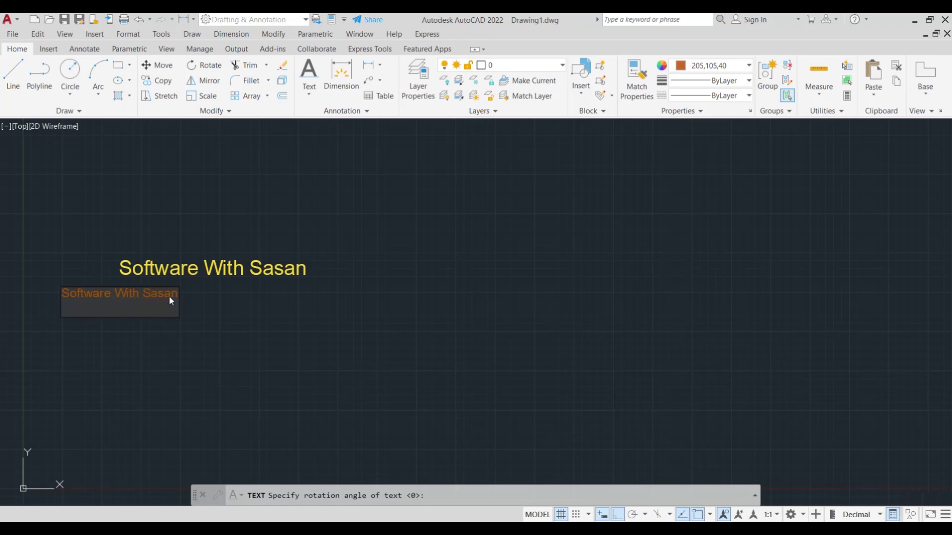
key(Return)
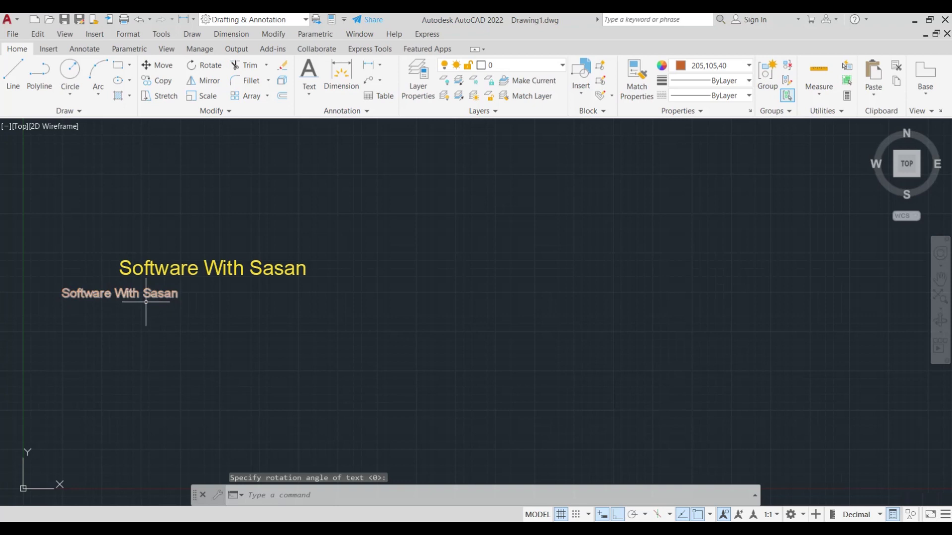
- Move the orange text so its left end sits beneath the yellow title's start
click(130, 294)
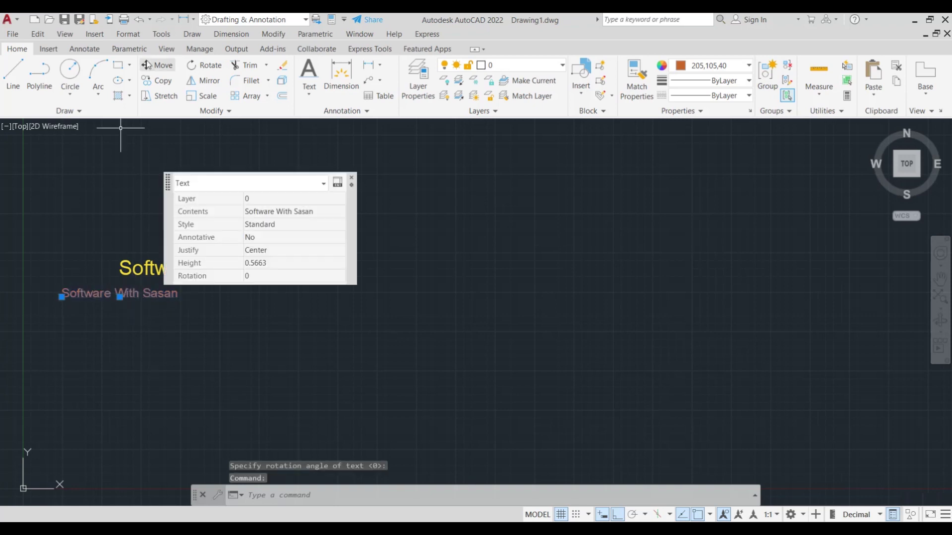
click(158, 65)
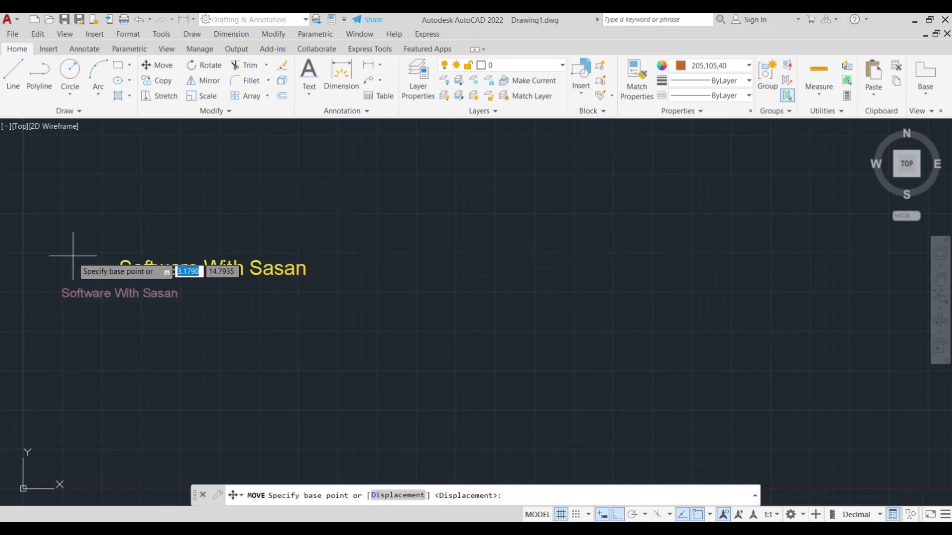
click(62, 297)
click(117, 298)
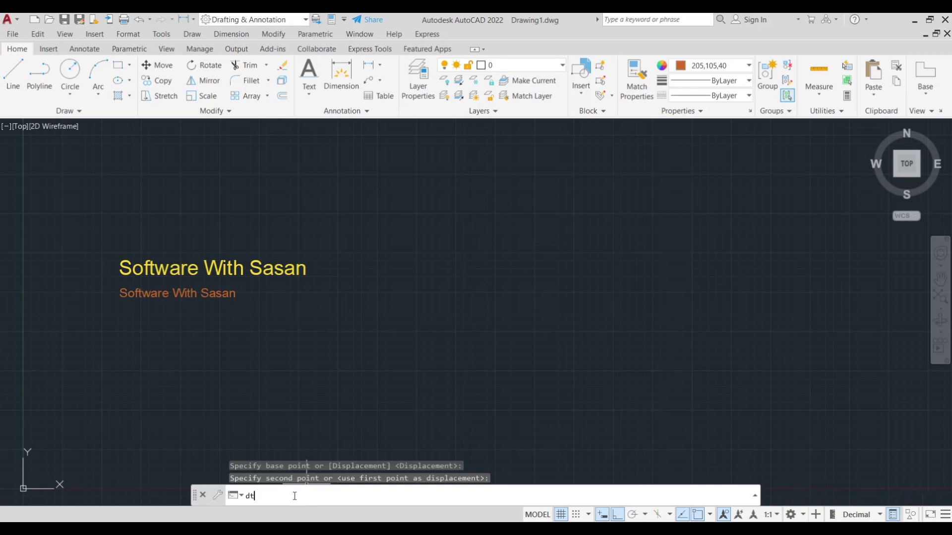
- Set current colour to dark red 153,27,30 and start Right-justified single-line text
click(719, 65)
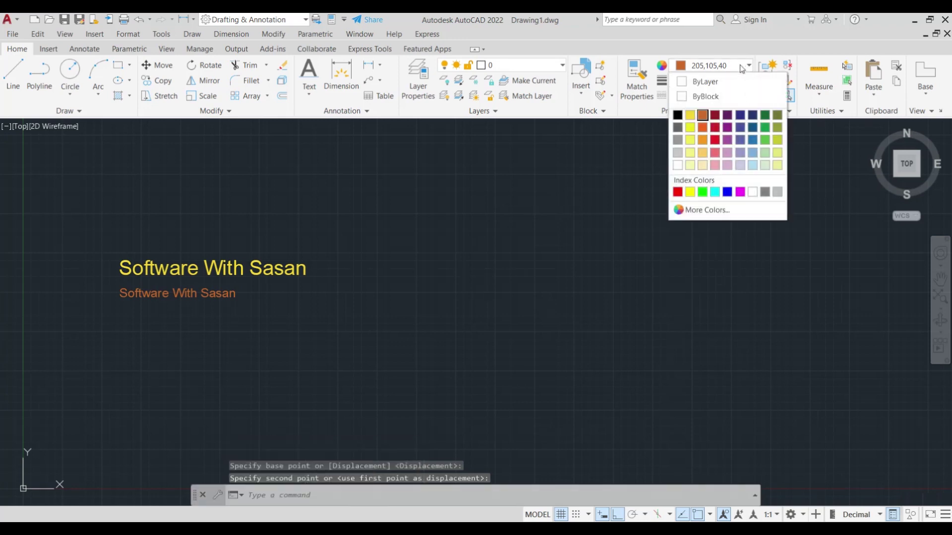
click(714, 116)
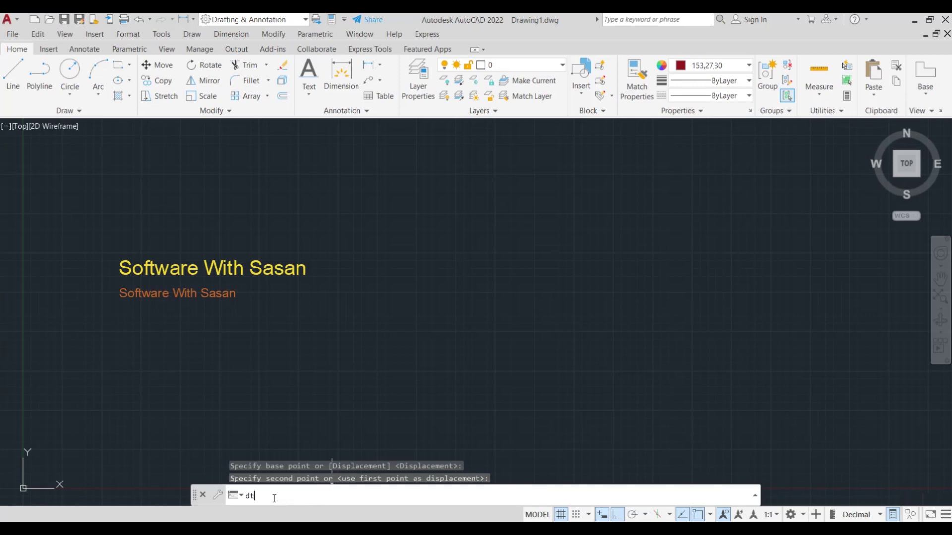
key(Return)
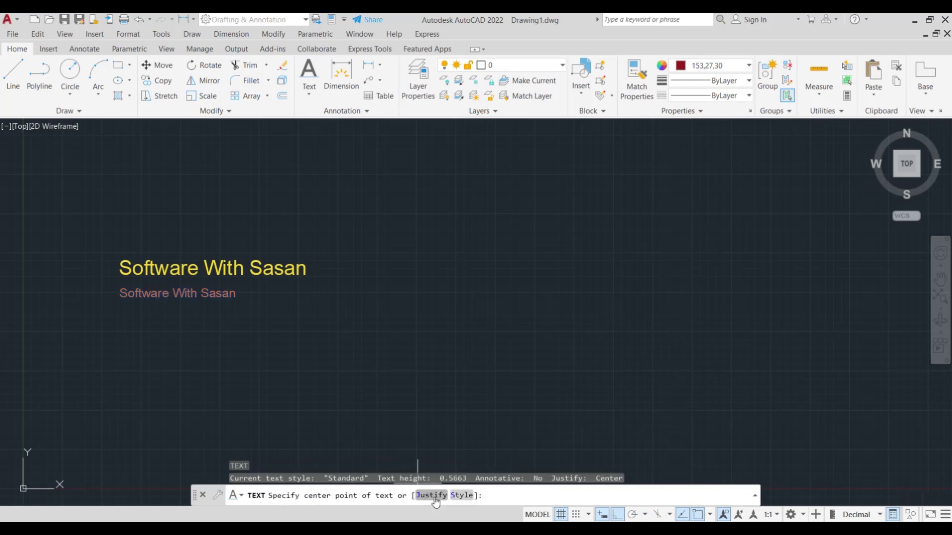
click(432, 495)
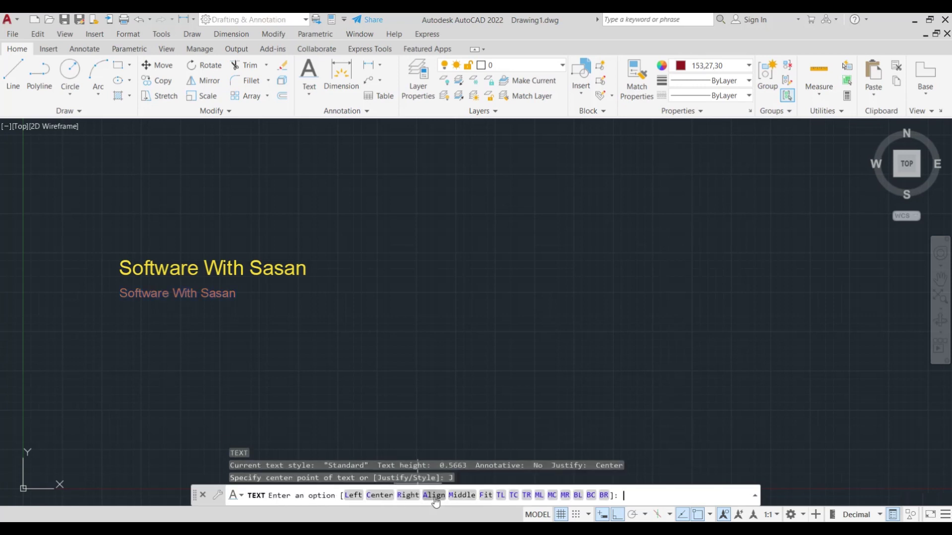
click(408, 495)
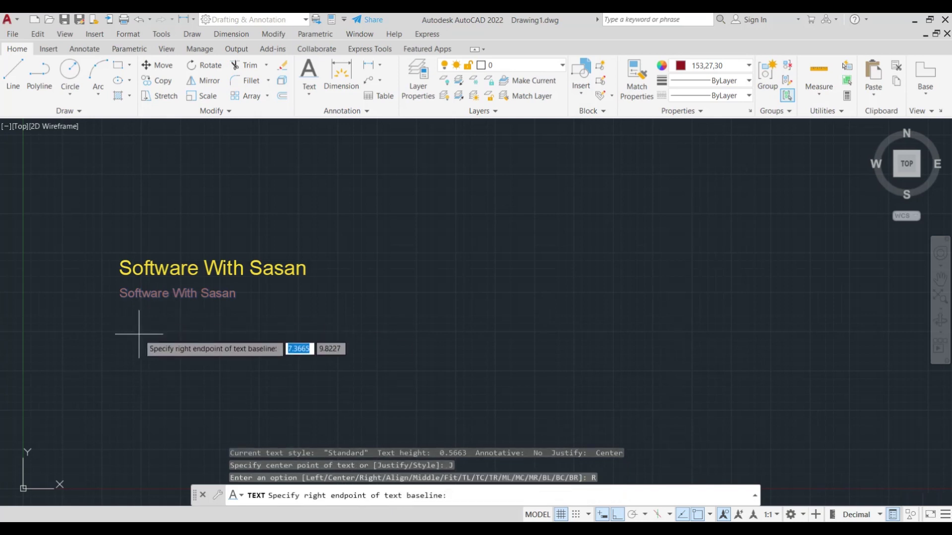
- Place the right end below the orange line and enter 'Software With Sasan' at height 1.1326
click(140, 323)
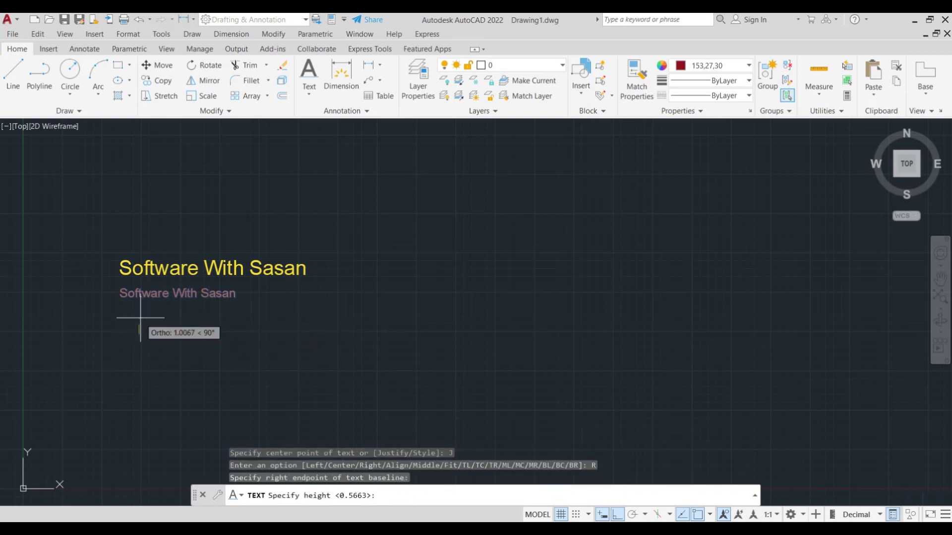
key(Return)
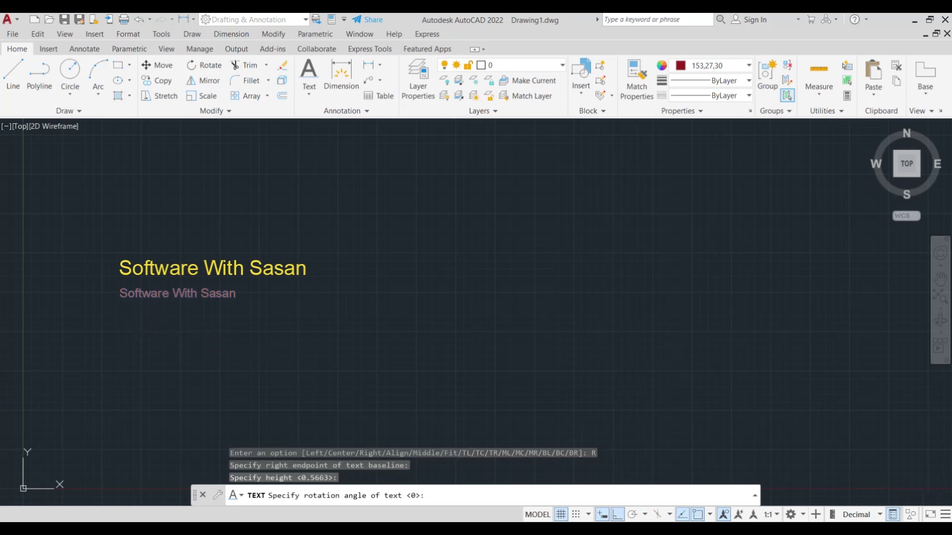
key(Return)
text(S)
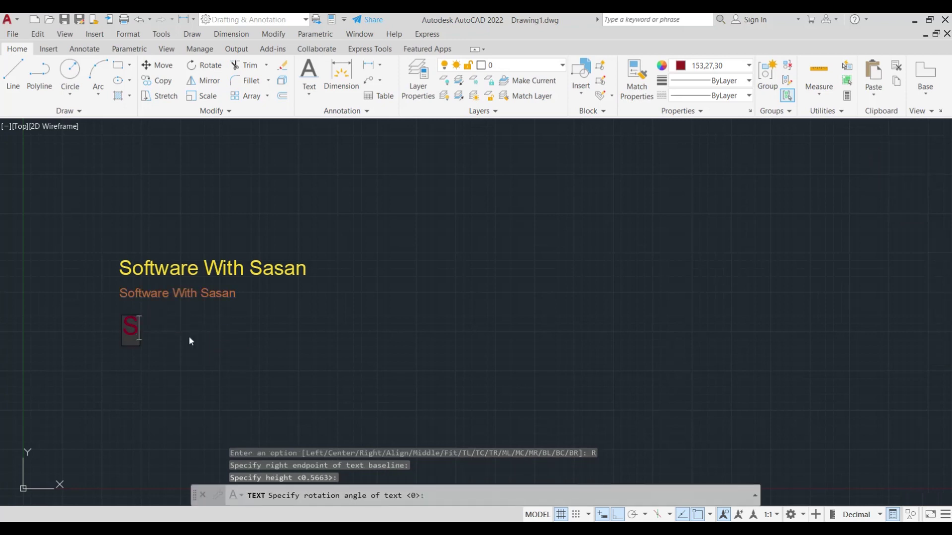
text(oftwa)
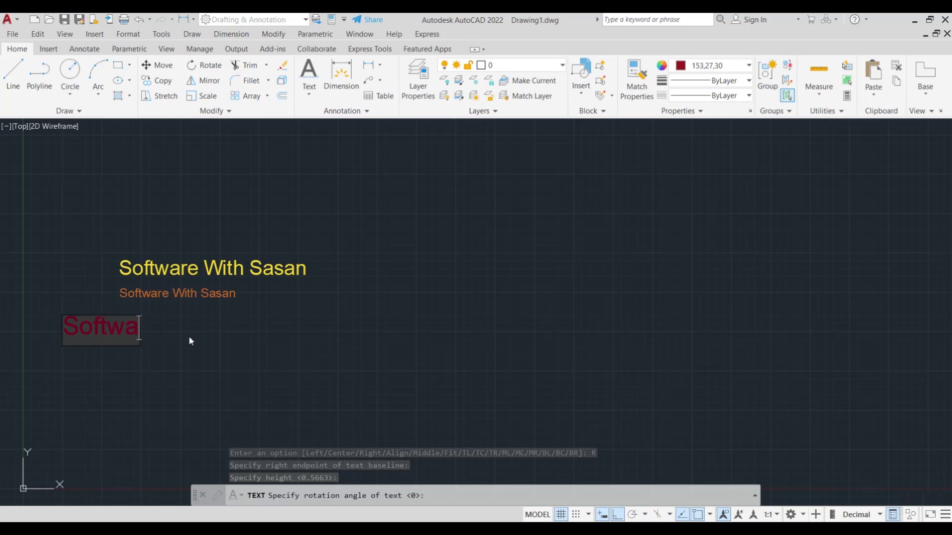
text(re)
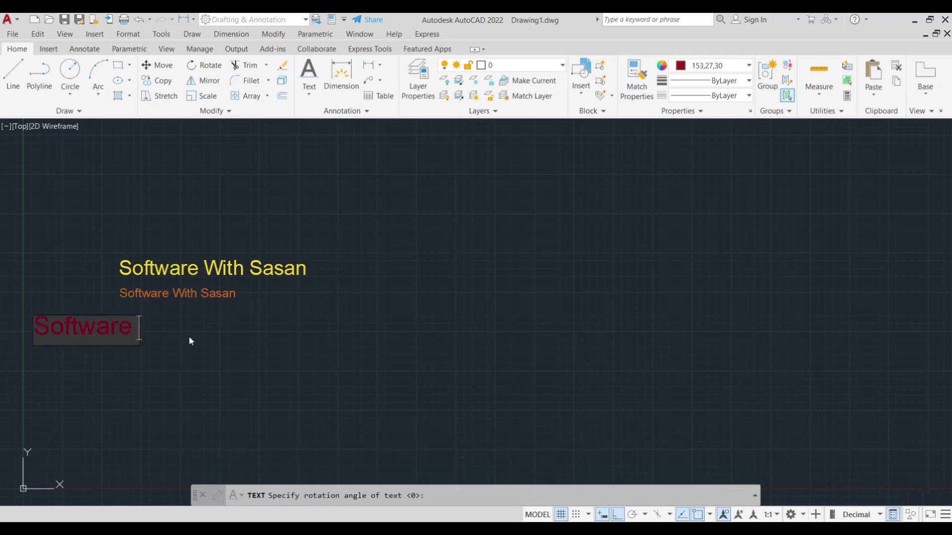
text( W)
key(BackSpace)
text(With )
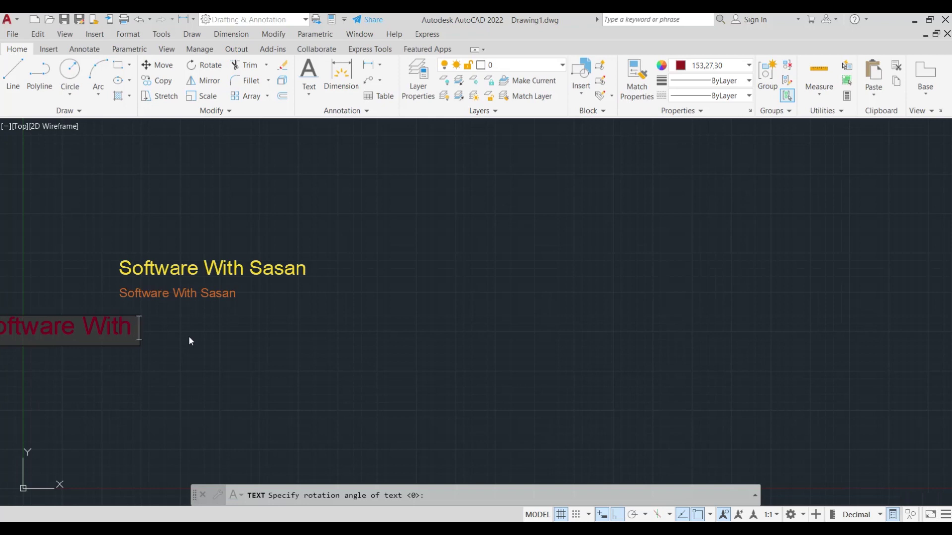
text(Sasan)
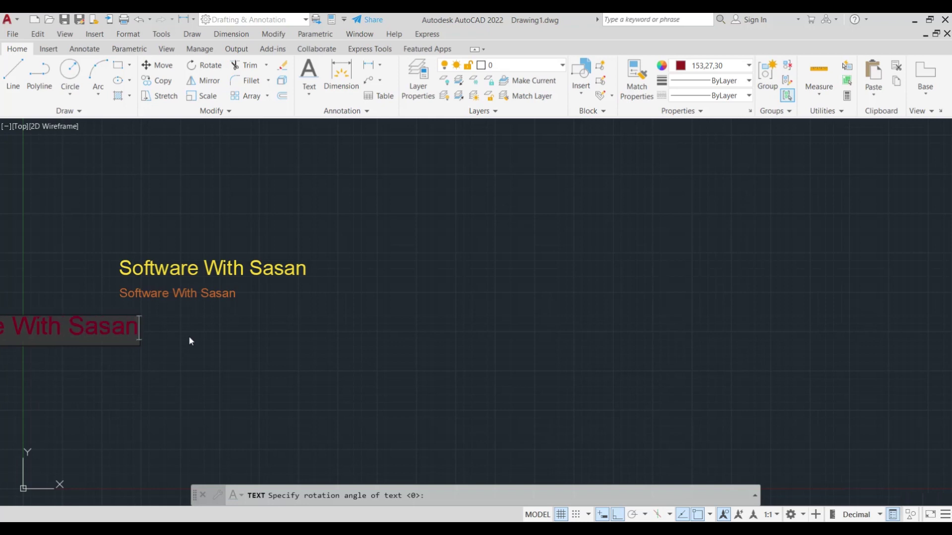
key(Return)
key(Return)
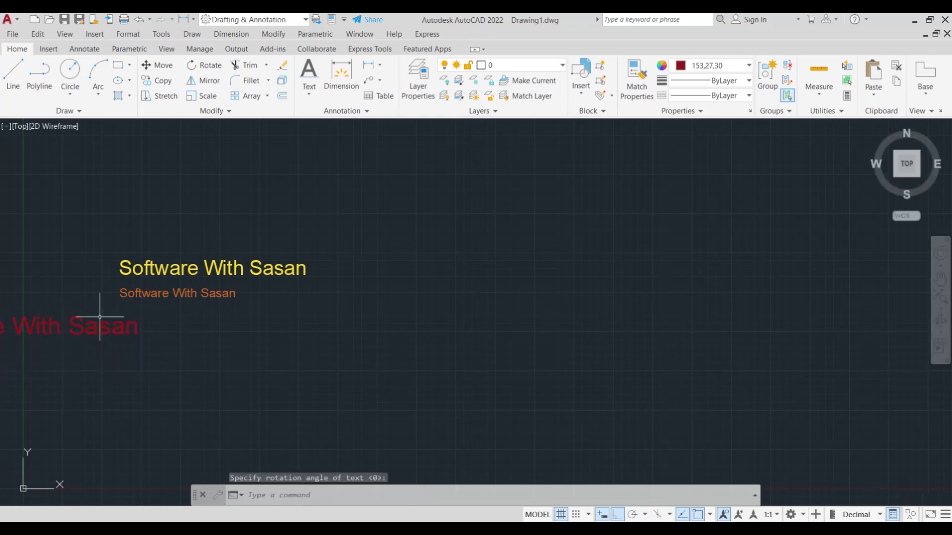
click(99, 322)
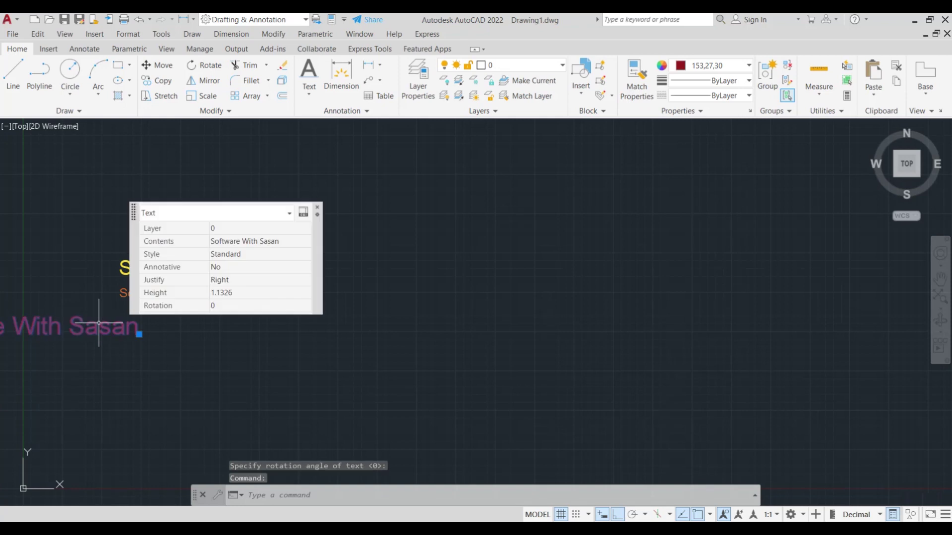
- Move the dark red text right, under the orange line, and make 100,33,101 the current colour
drag(99, 323, 191, 333)
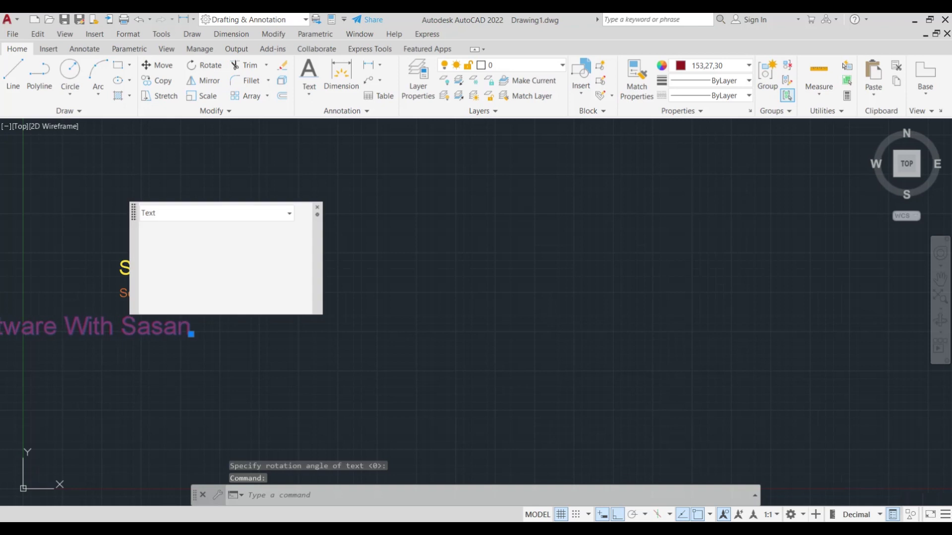
drag(191, 334, 209, 334)
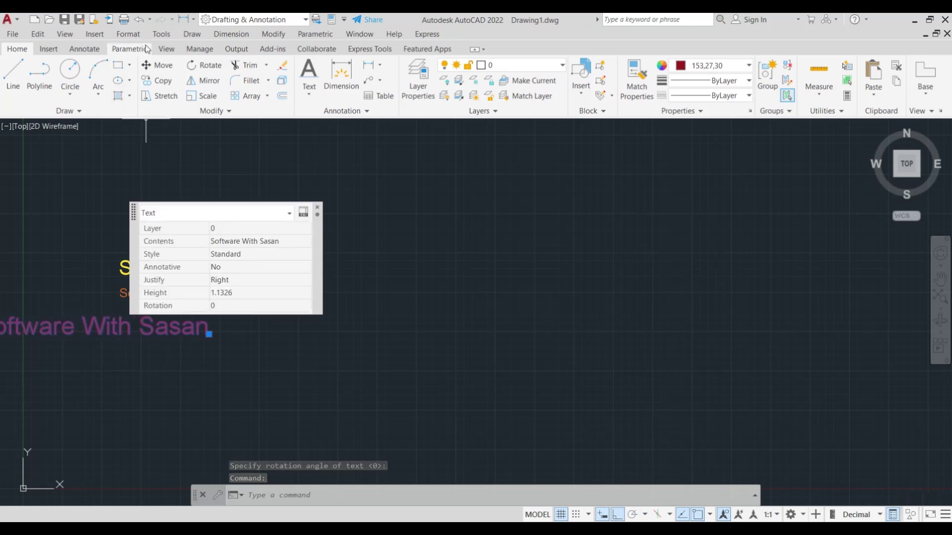
click(158, 65)
click(74, 325)
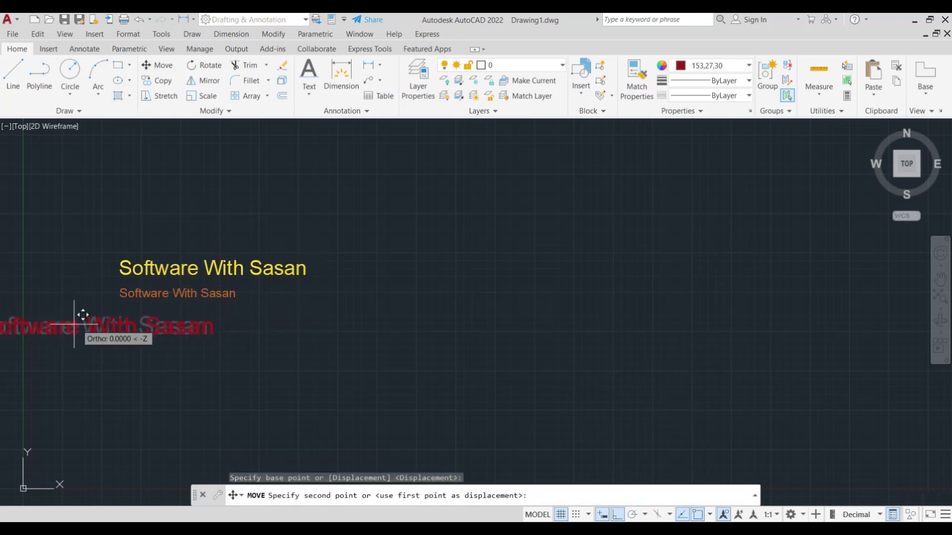
click(201, 330)
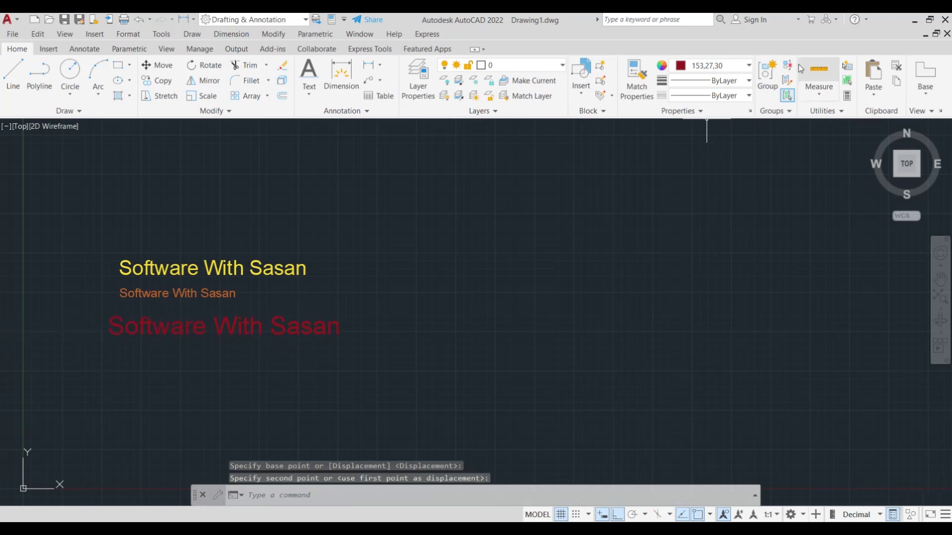
click(747, 68)
click(727, 115)
text(dt)
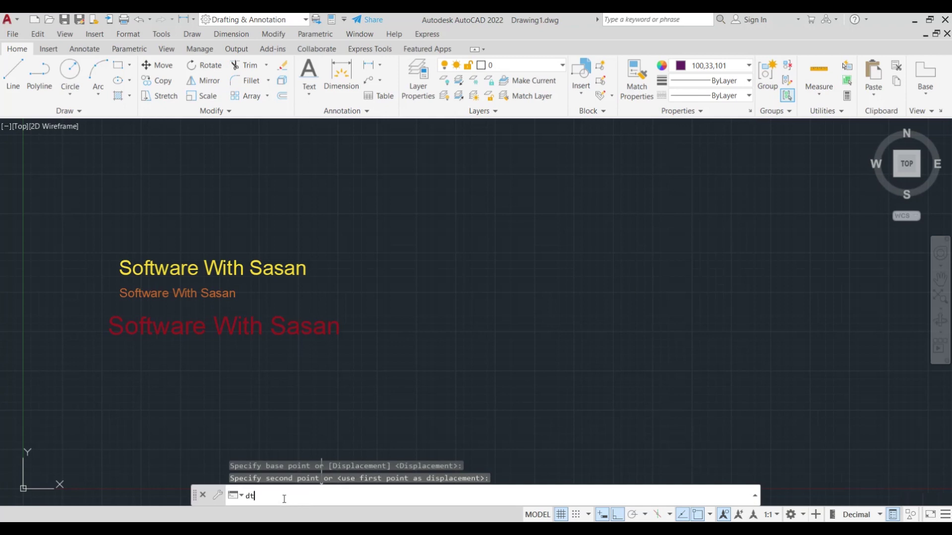
- Add a Middle-justified 'Software With Sasan' line below the red text at default height
key(Return)
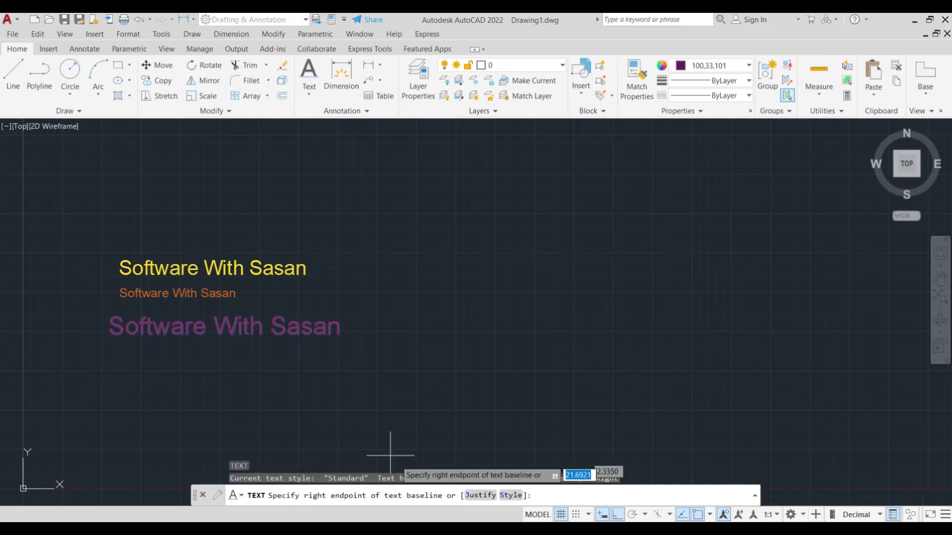
click(479, 496)
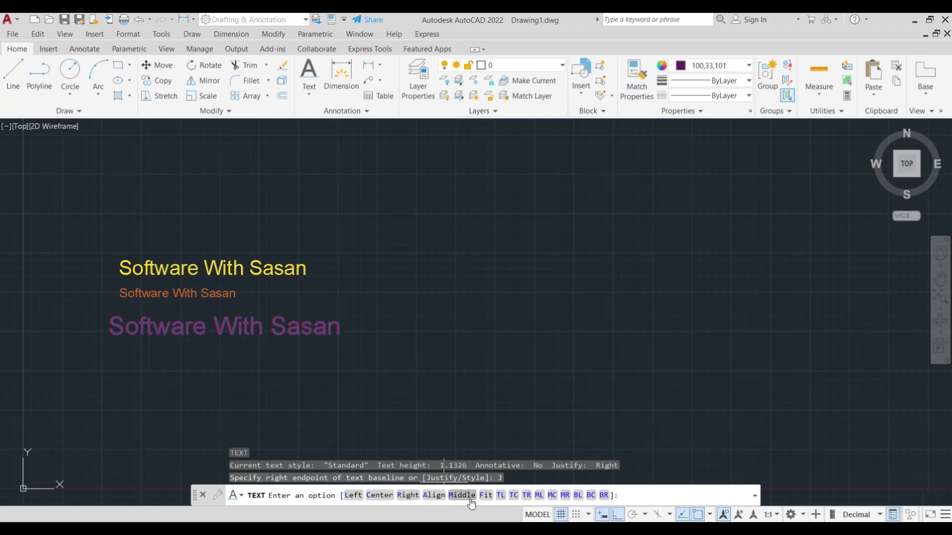
click(465, 495)
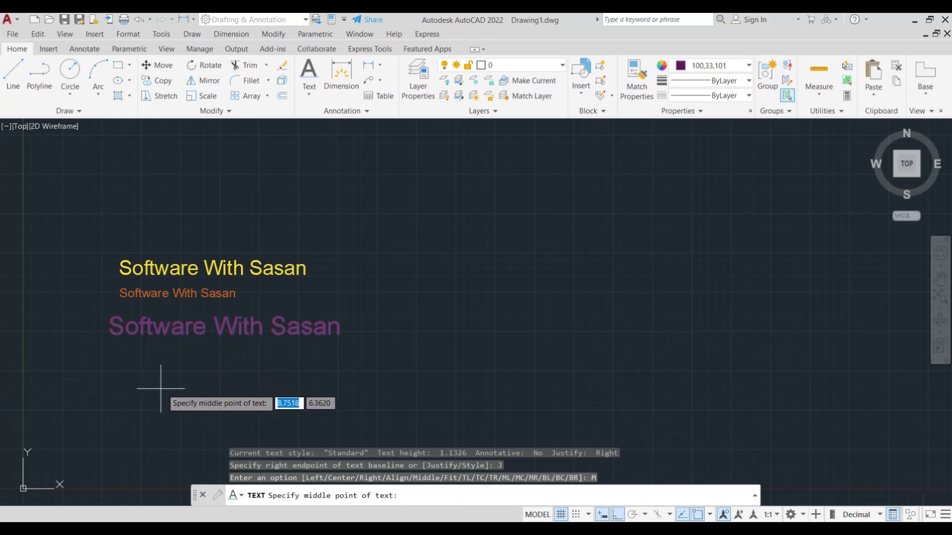
click(183, 389)
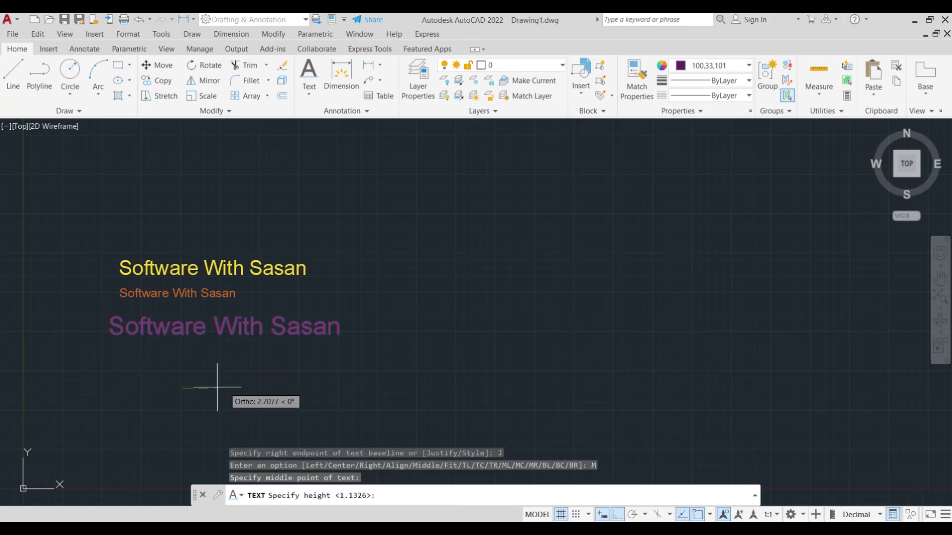
key(Return)
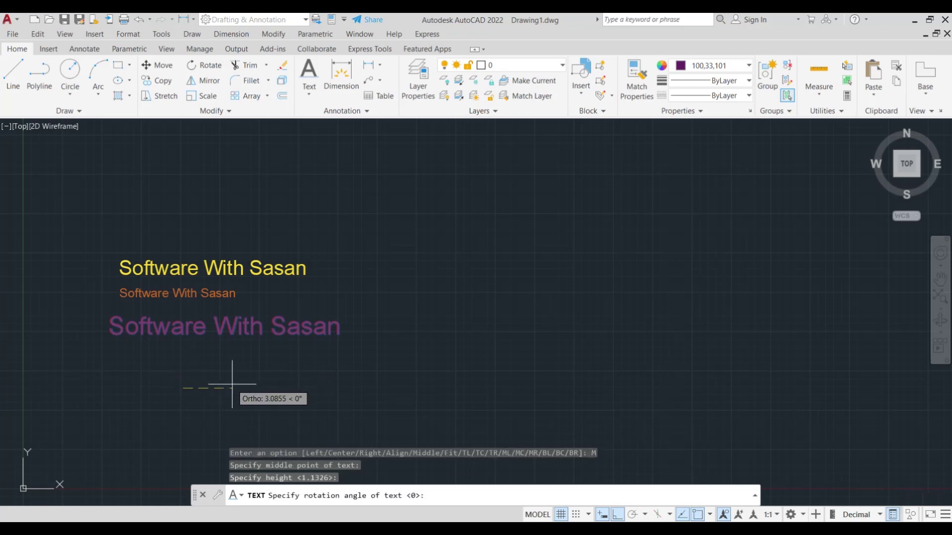
key(Return)
text(S)
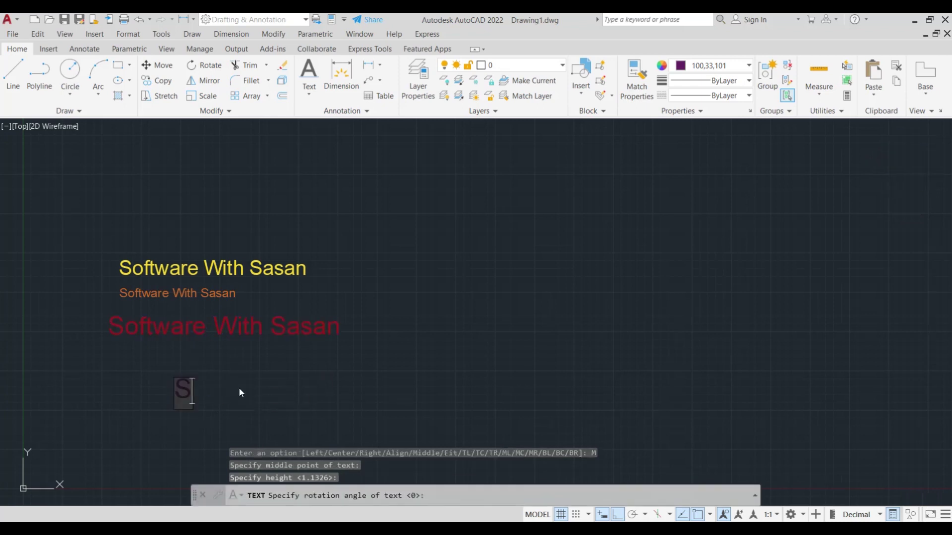
text(oft)
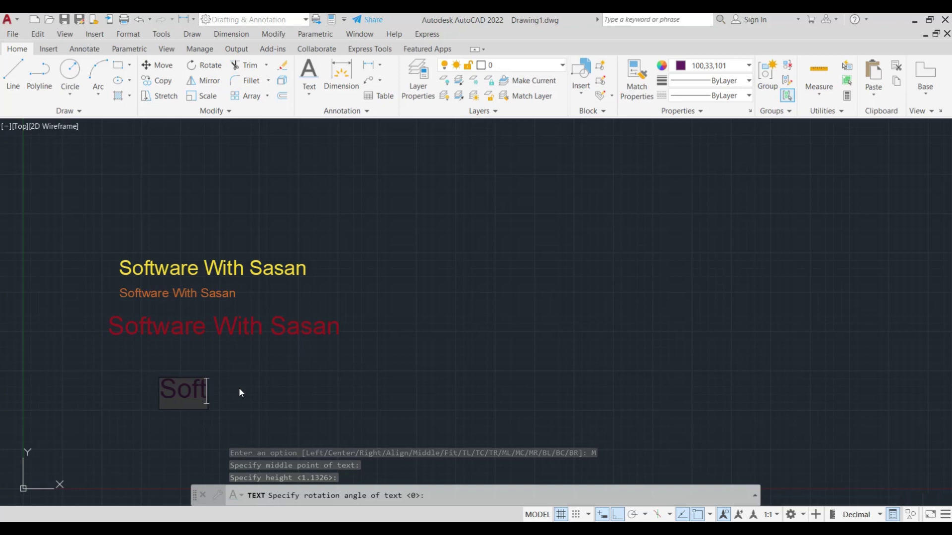
text(ware)
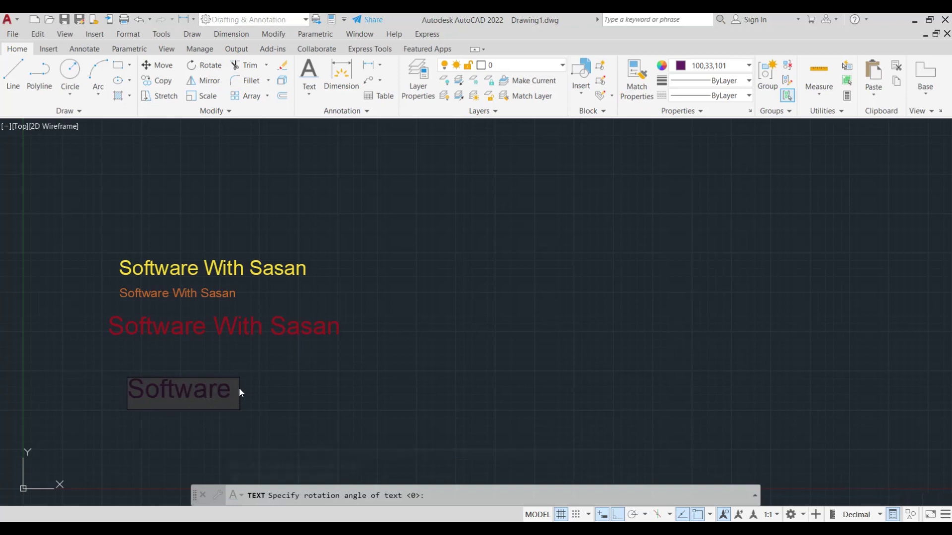
text( With )
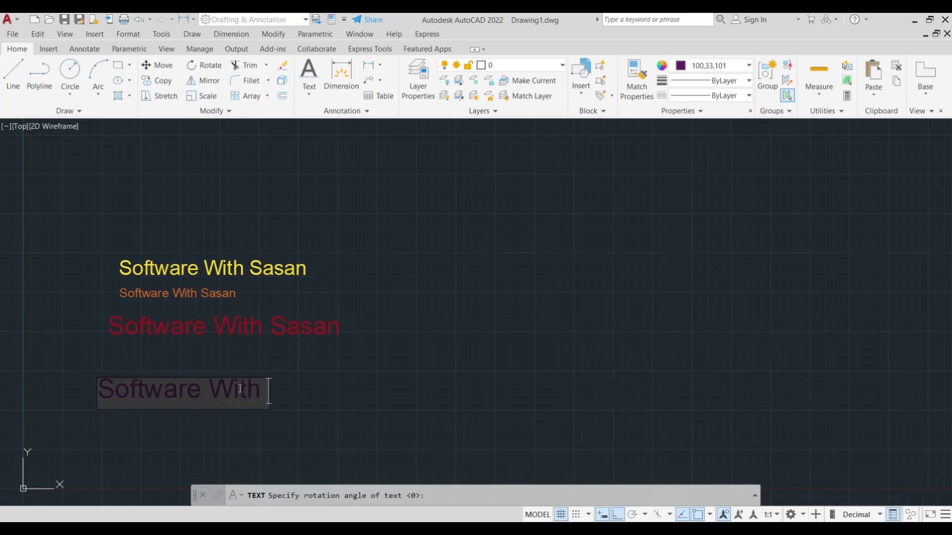
text(Sasa)
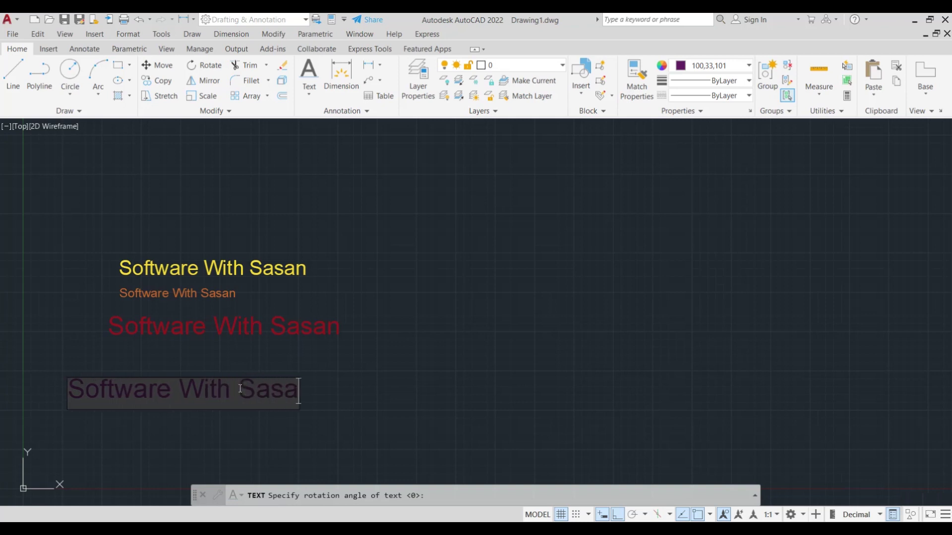
text(n)
key(Return)
key(Return)
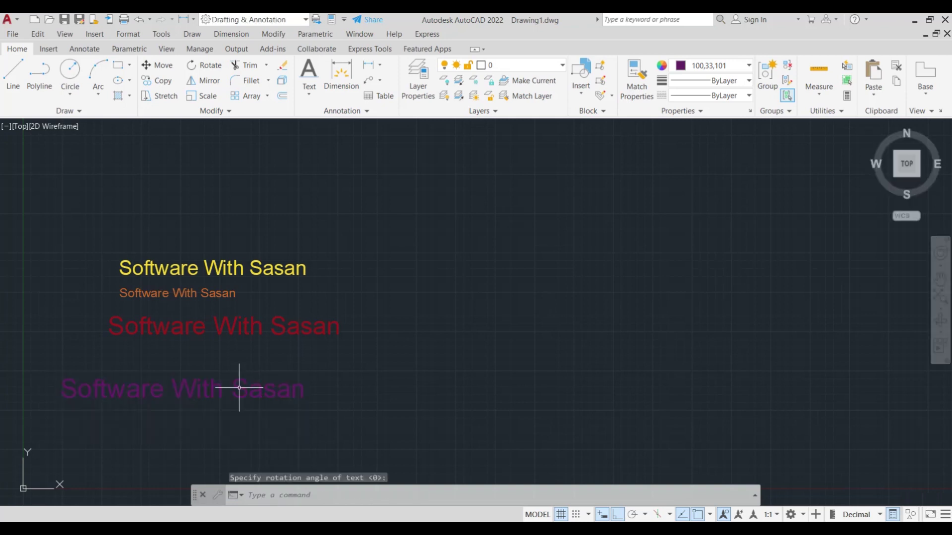
- Move the purple text slightly down and to the left
click(241, 386)
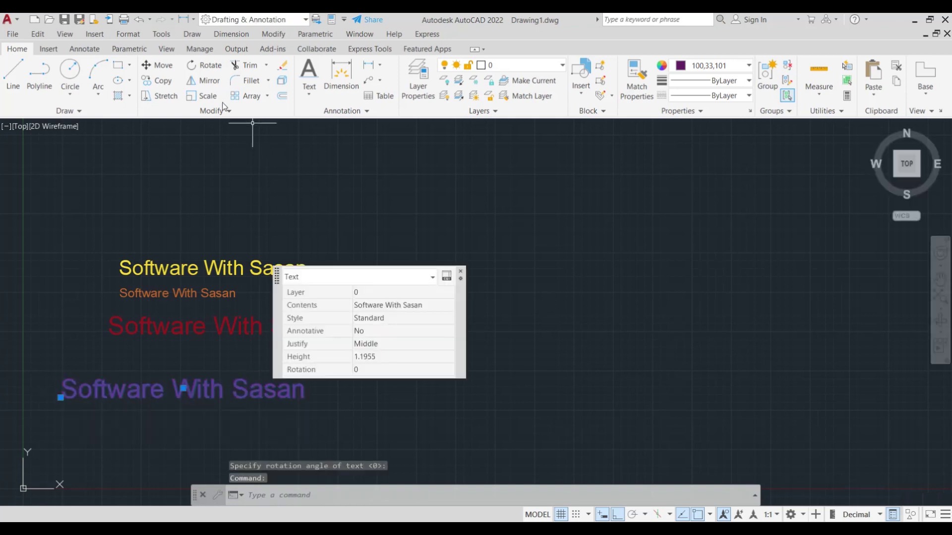
click(158, 65)
click(191, 382)
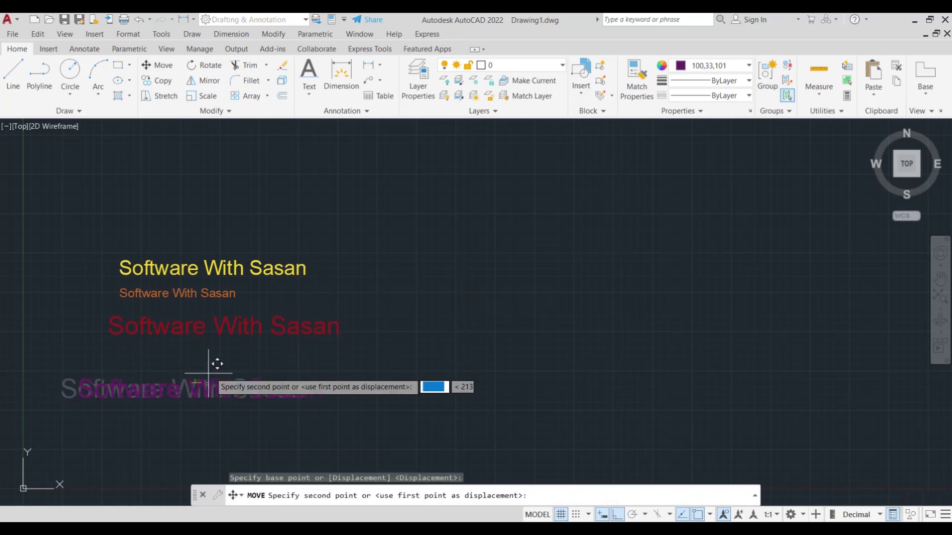
click(229, 373)
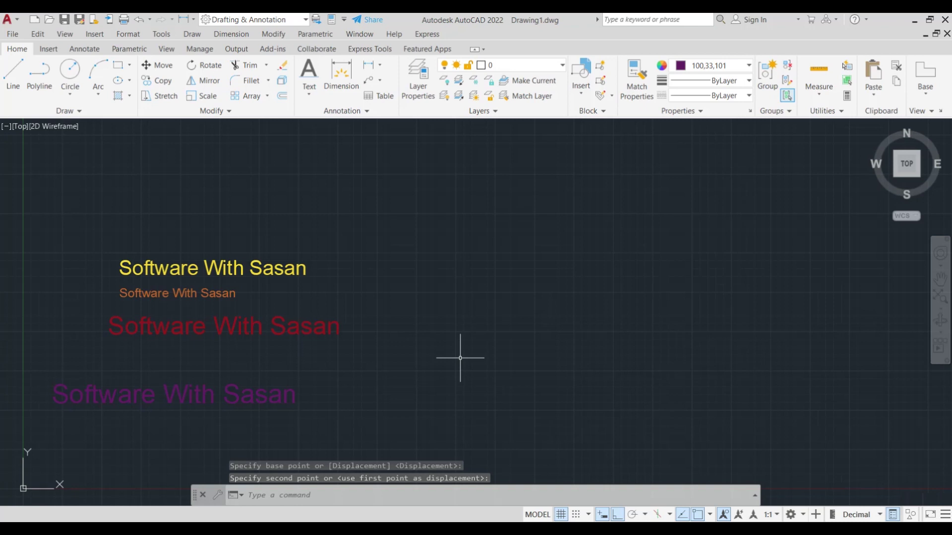
- Set the current colour to Cyan and draw a line rising up-right beside the purple text, with Ortho off
click(721, 65)
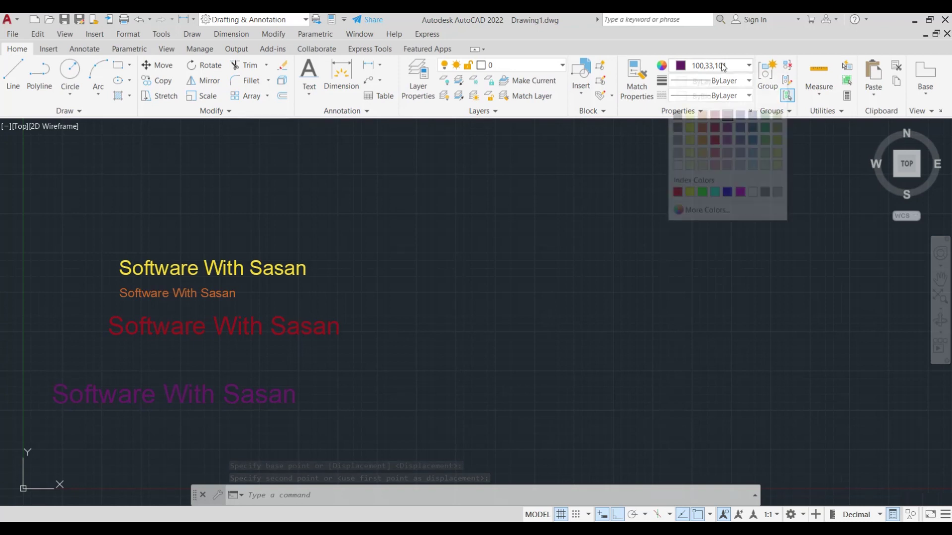
click(713, 190)
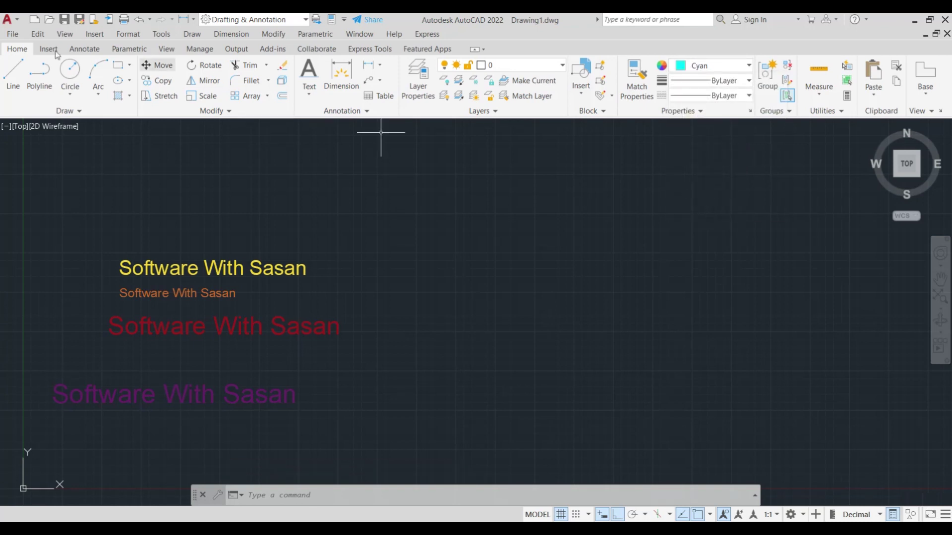
click(13, 71)
click(410, 380)
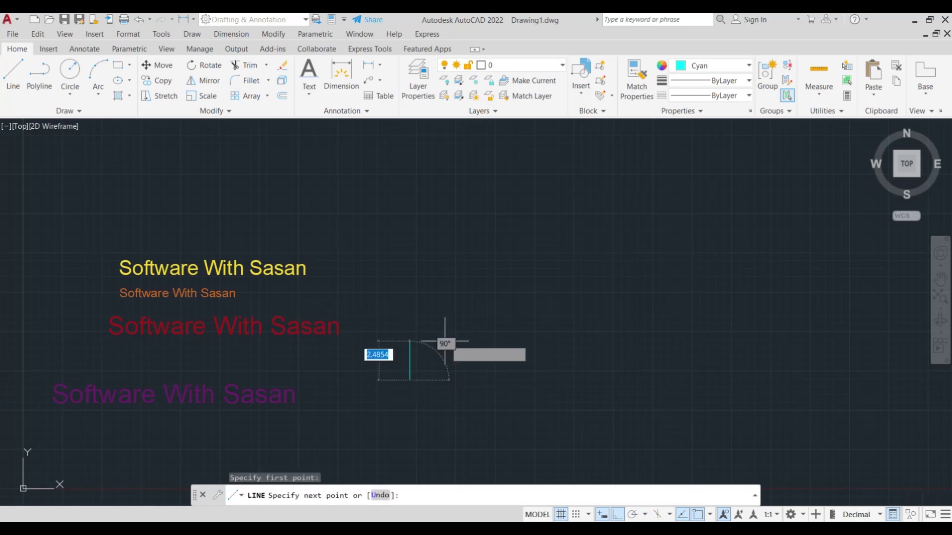
key(F8)
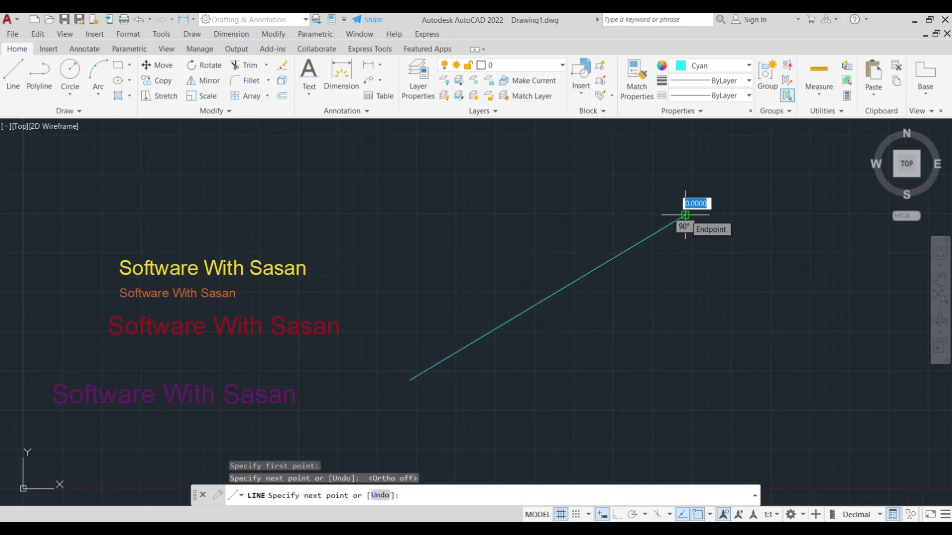
click(684, 215)
key(Escape)
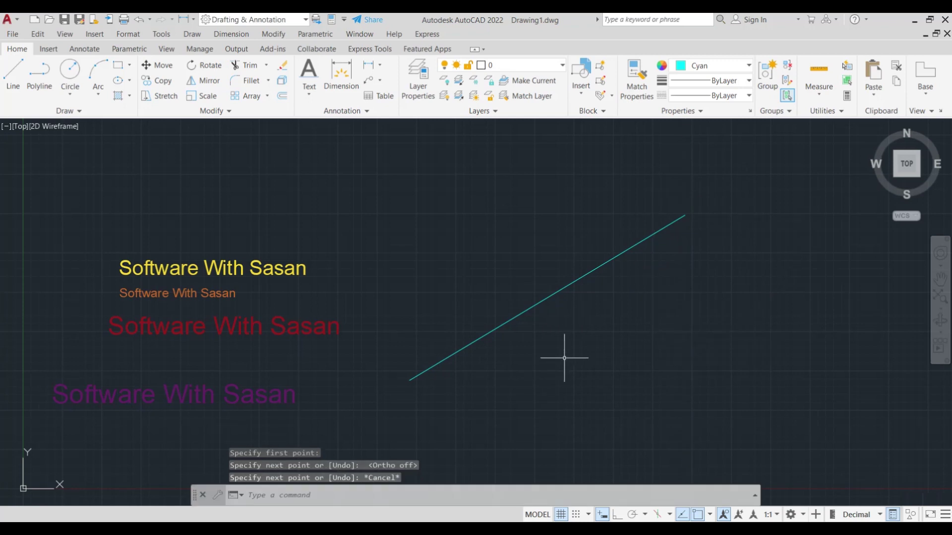
- Add Align-justified 'Software With Sasan' text between the cyan line's lower and upper endpoints
text(d)
key(Return)
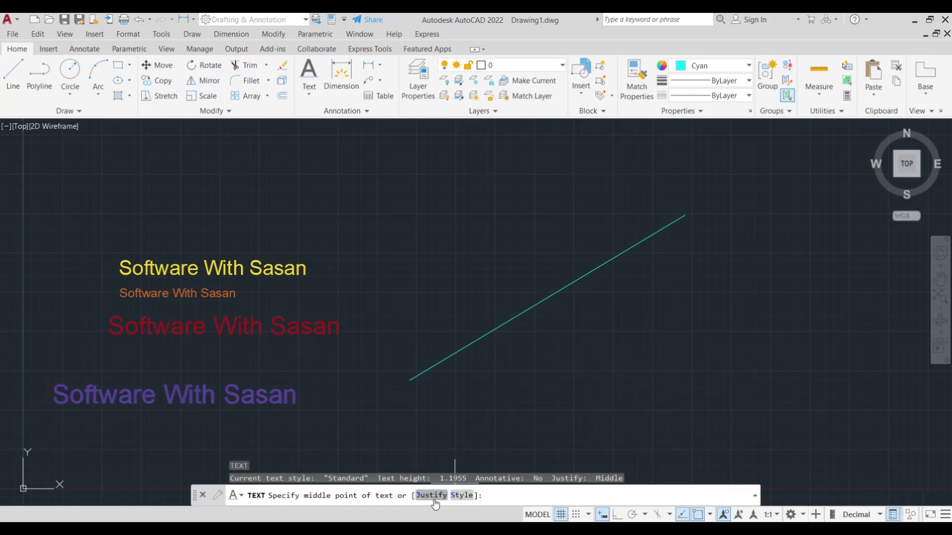
click(434, 497)
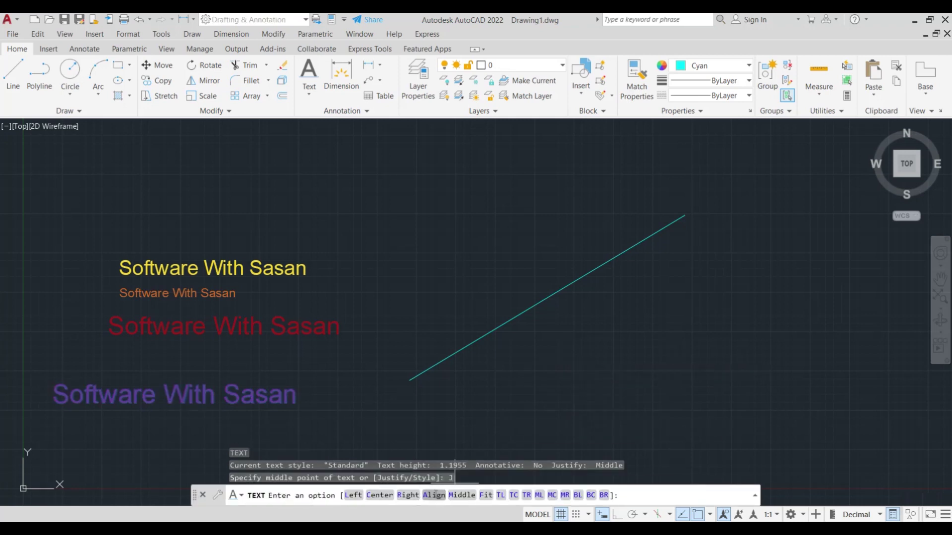
click(435, 494)
click(410, 380)
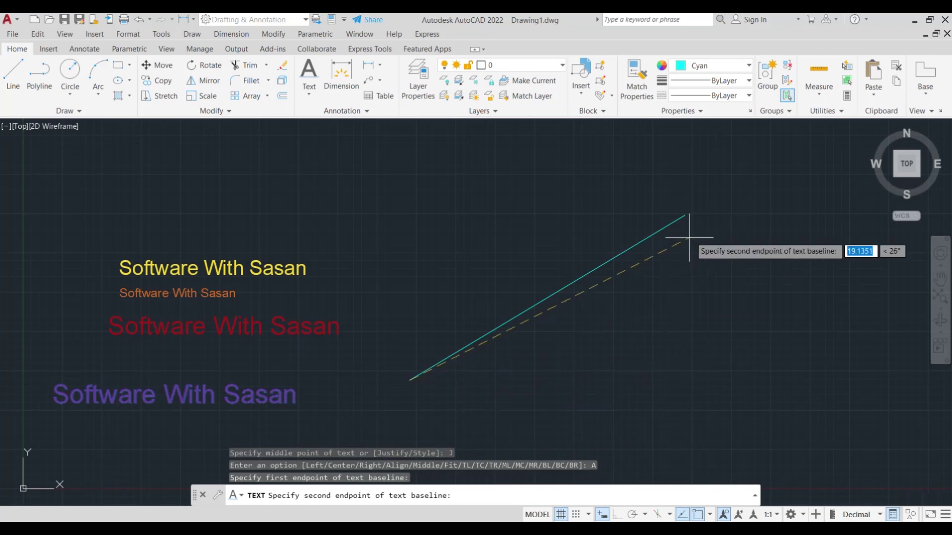
click(686, 215)
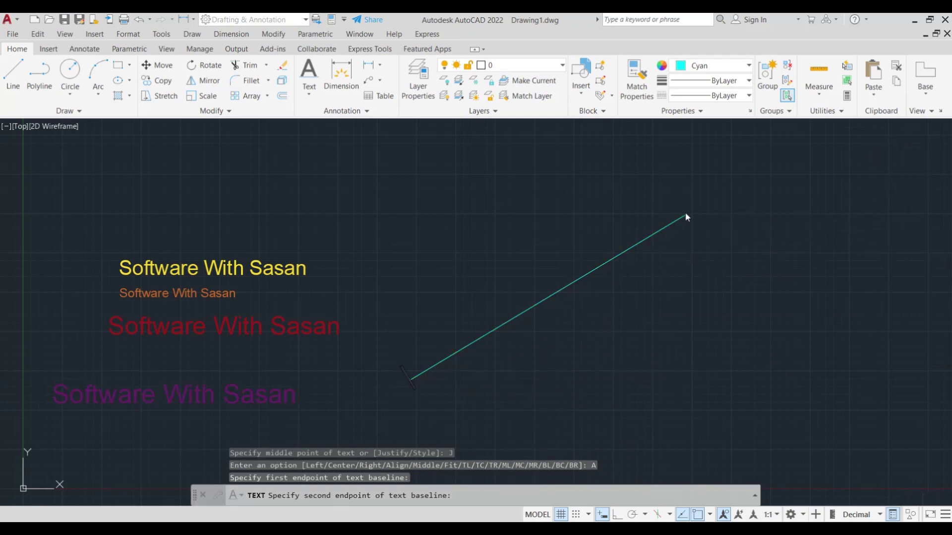
text(S)
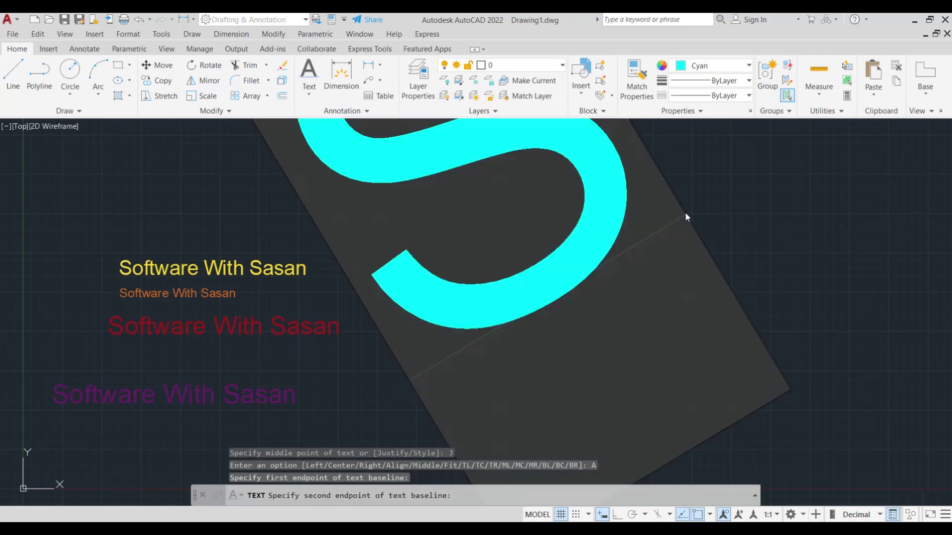
text(oft)
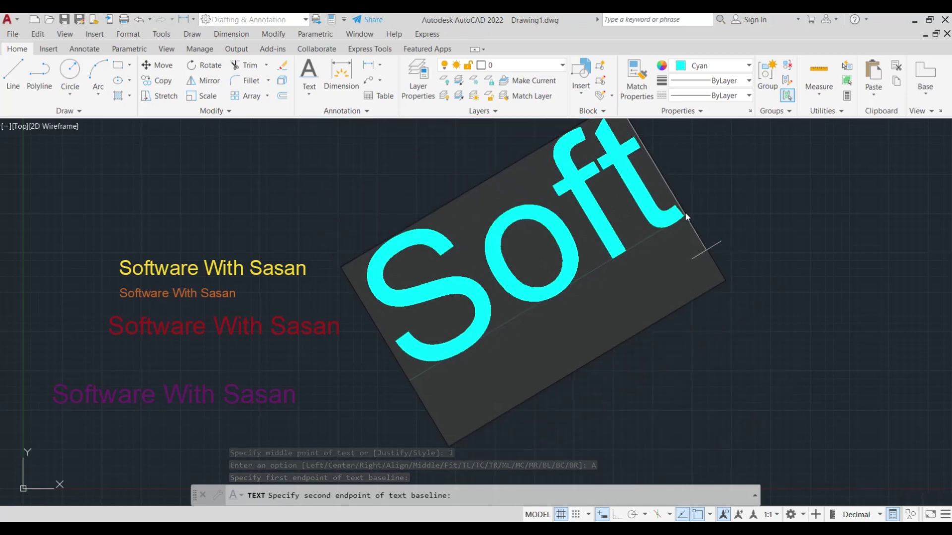
text(ware )
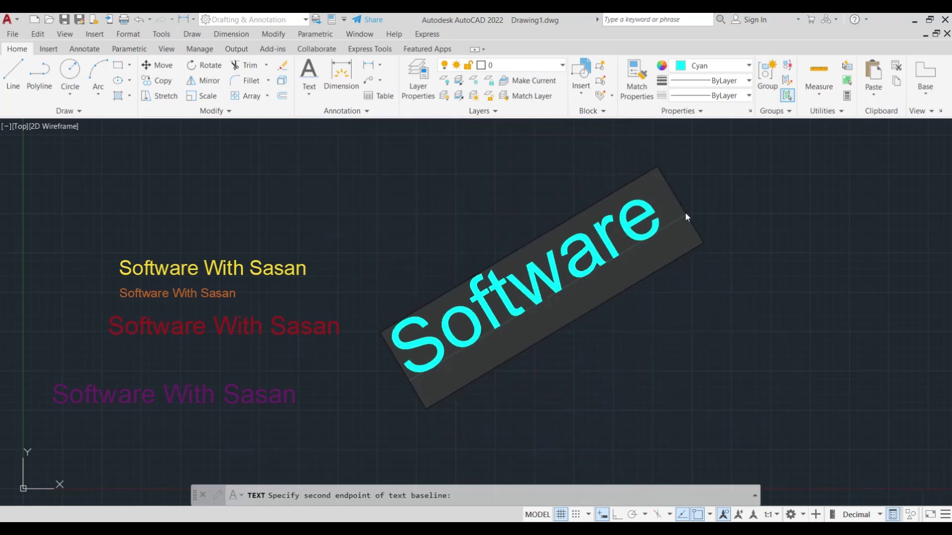
text(With)
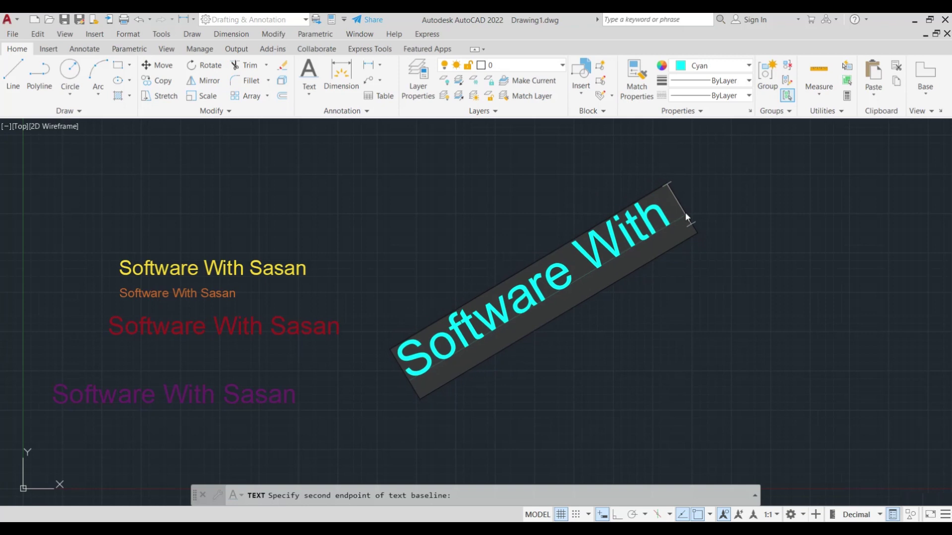
text( Sasan)
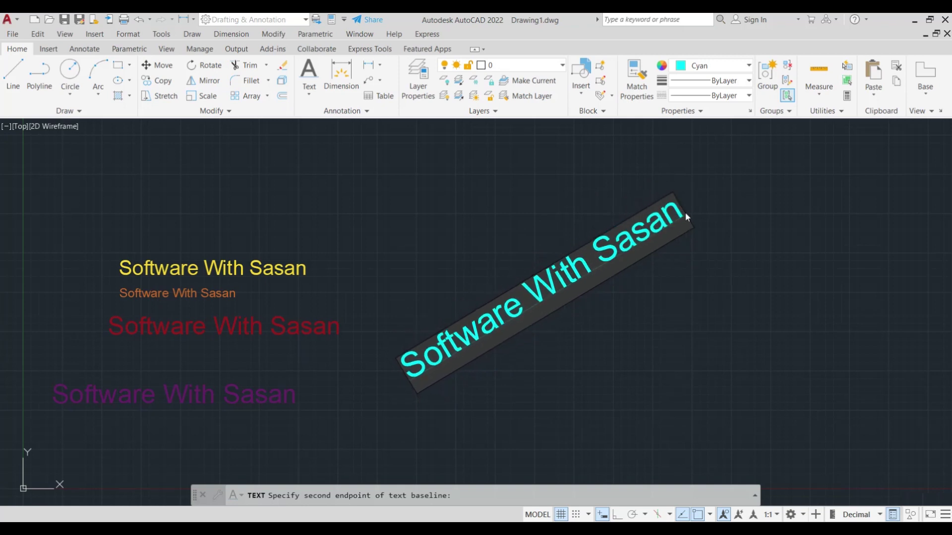
key(Escape)
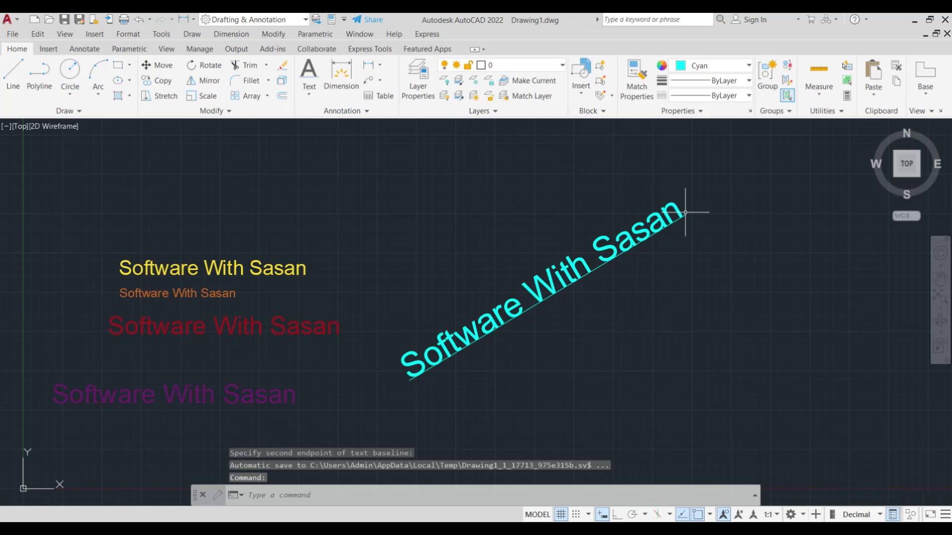
- Add a magenta Fit-justified 'Software With Sasan' on a short horizontal baseline below the cyan text
click(734, 66)
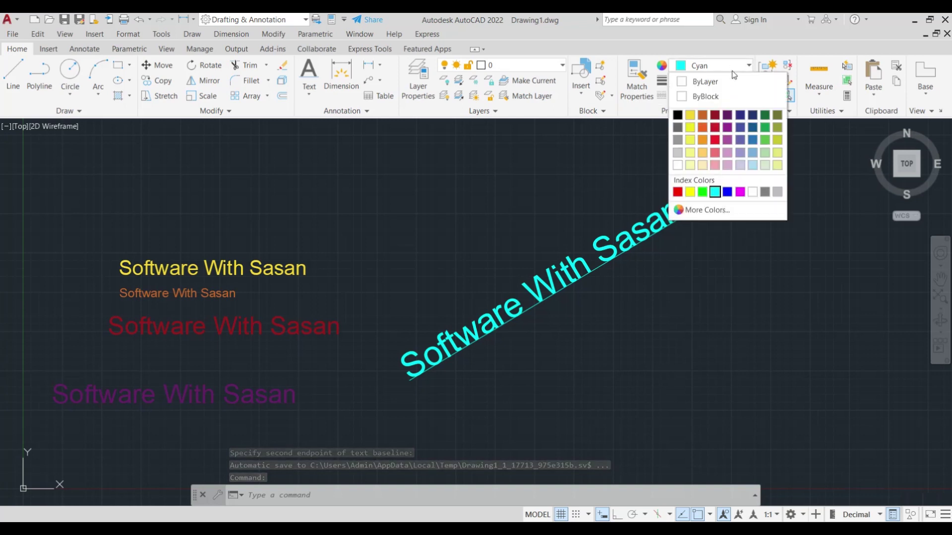
click(740, 192)
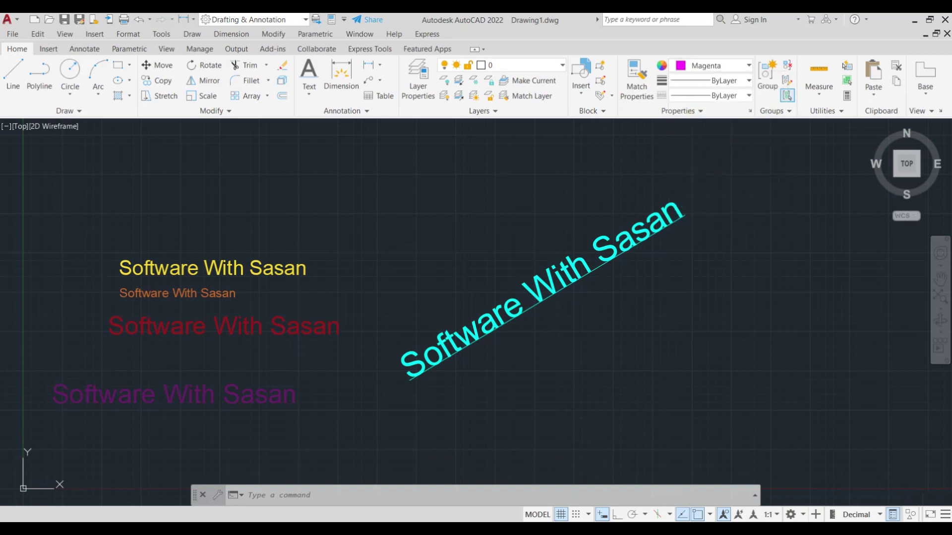
text(dt)
key(Return)
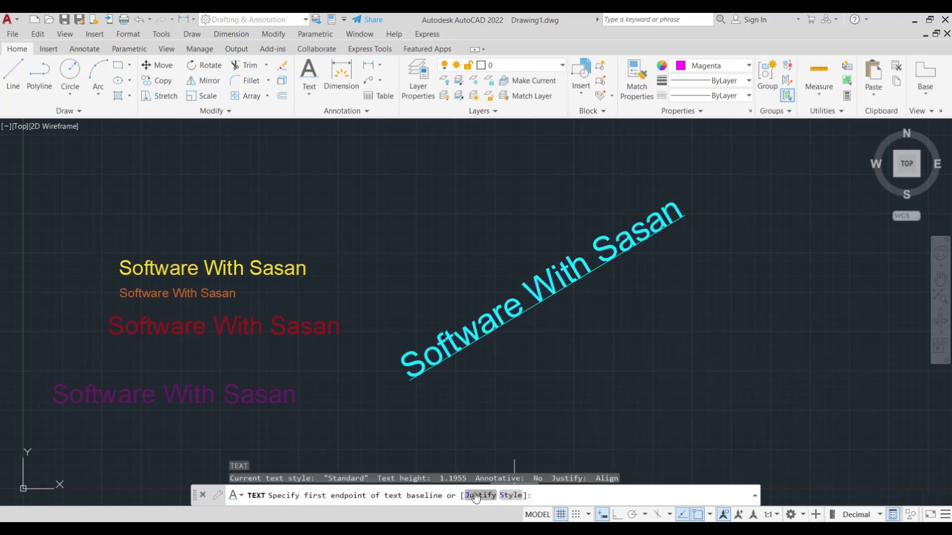
click(477, 495)
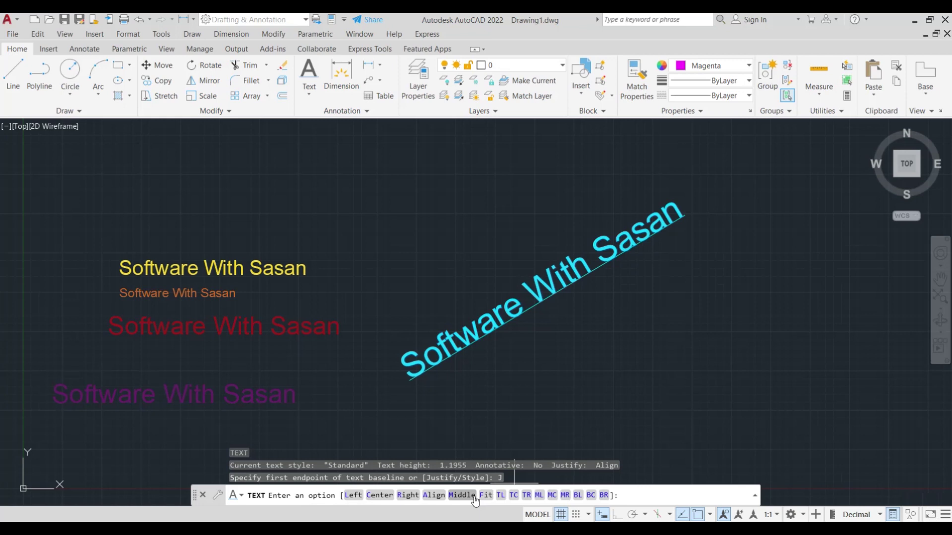
click(484, 496)
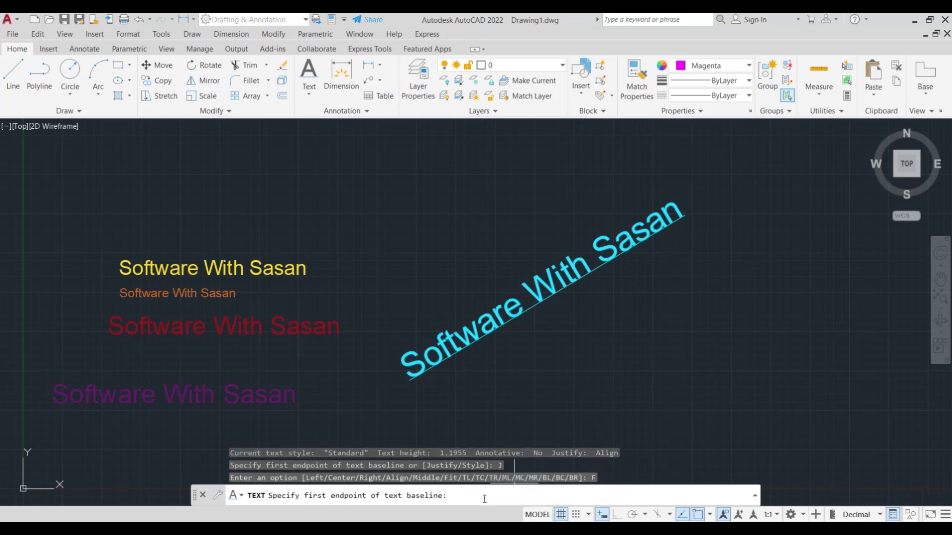
click(510, 417)
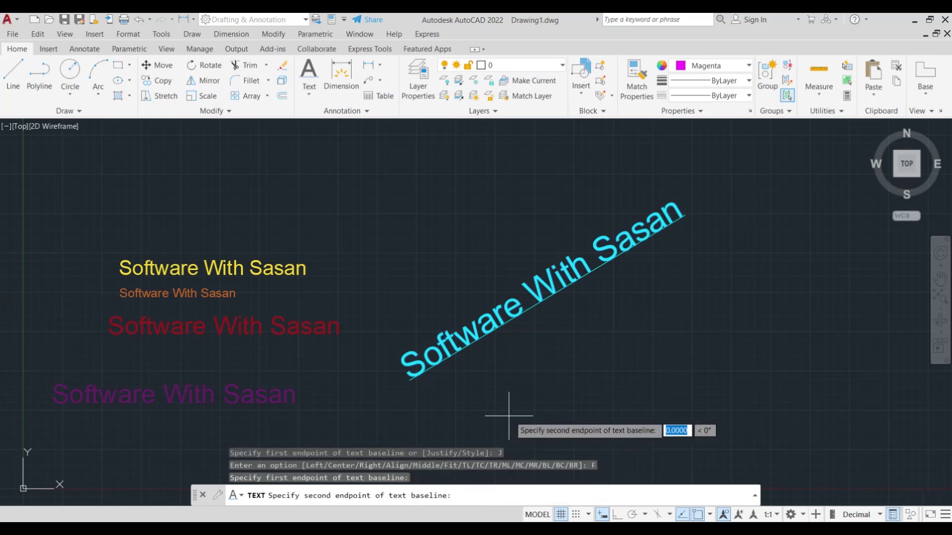
key(F8)
click(590, 413)
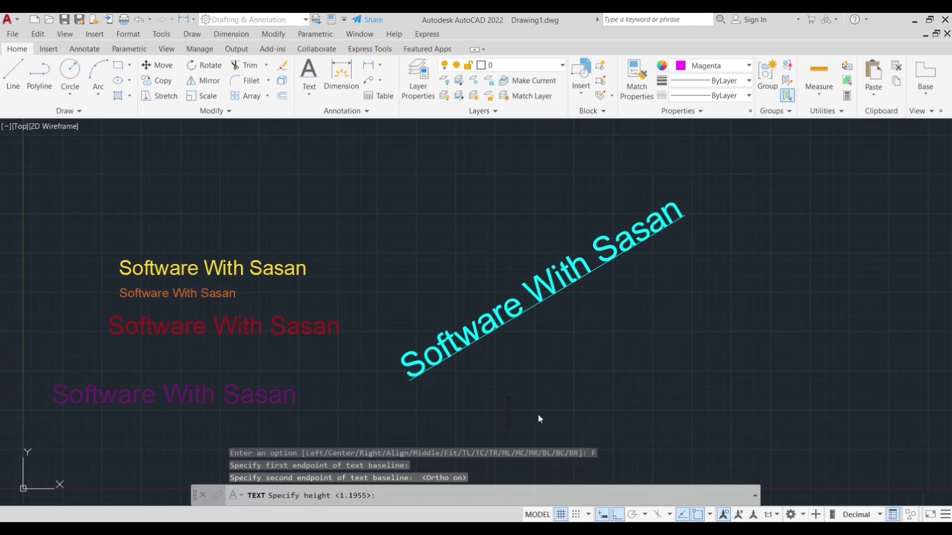
text(S)
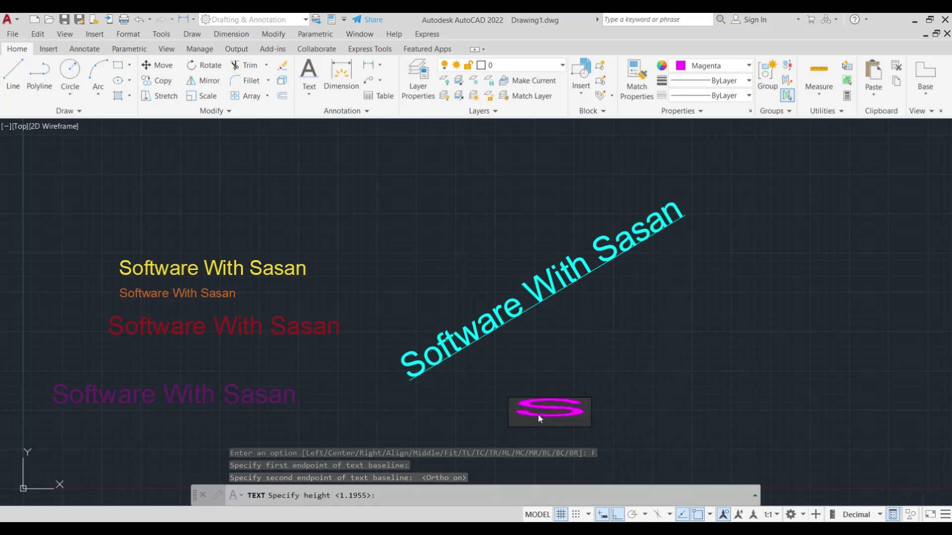
text(oftwar)
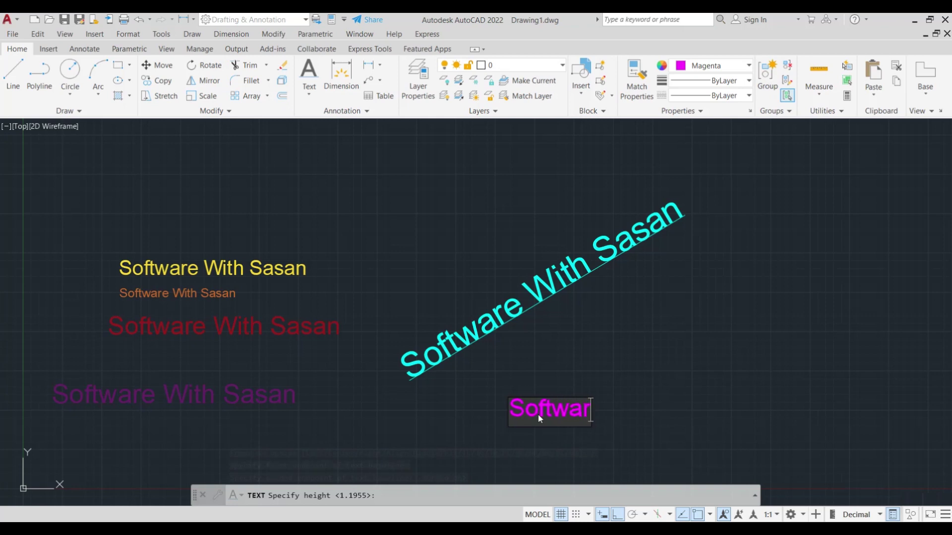
text(e Wi)
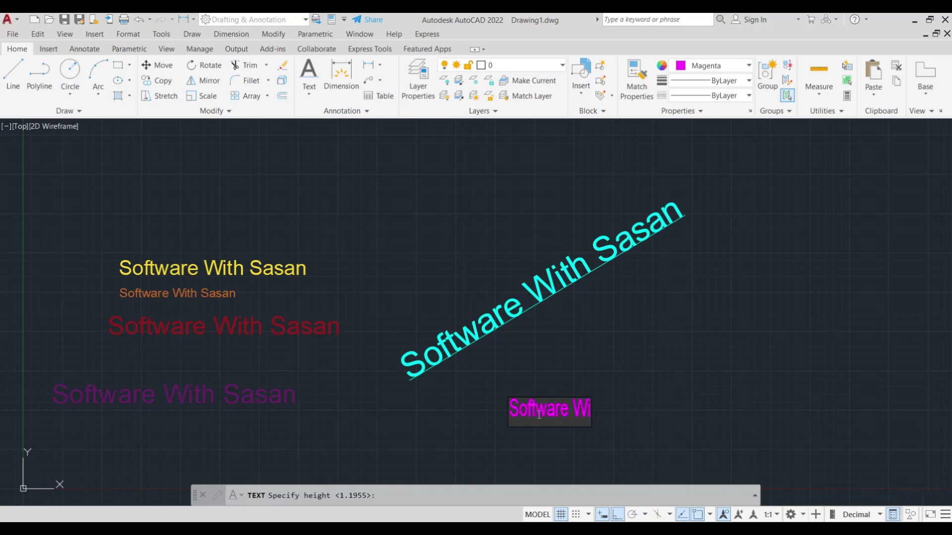
text(th Sasan)
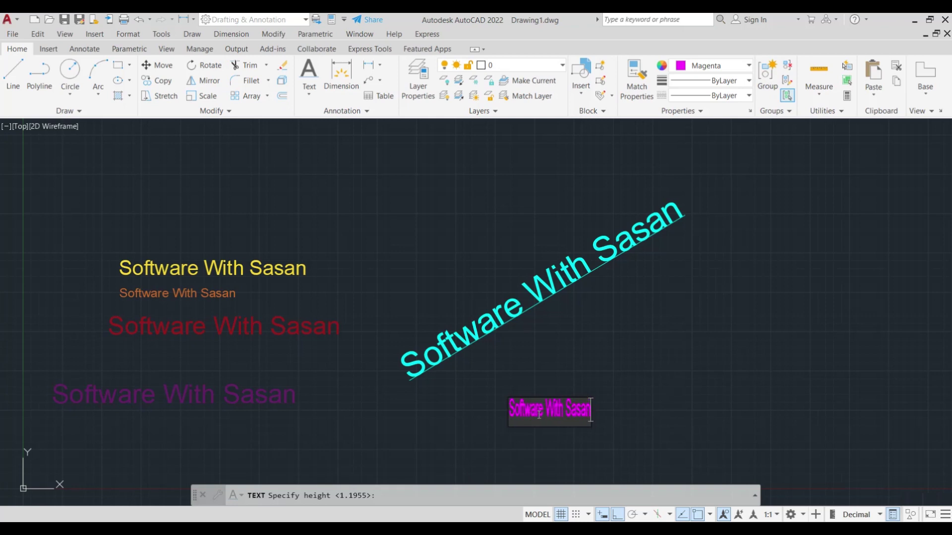
key(Return)
key(Return)
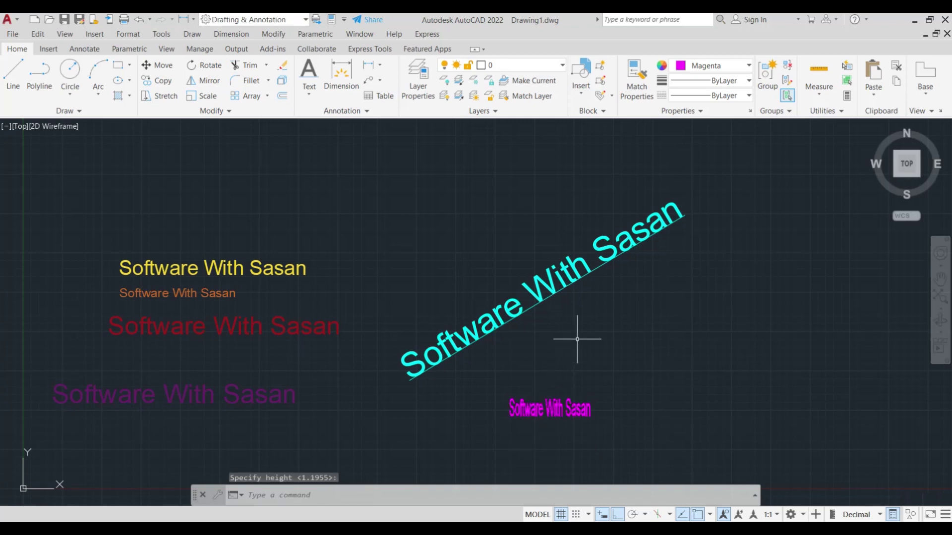
- Make Green the current colour and start a new single-line text
click(729, 66)
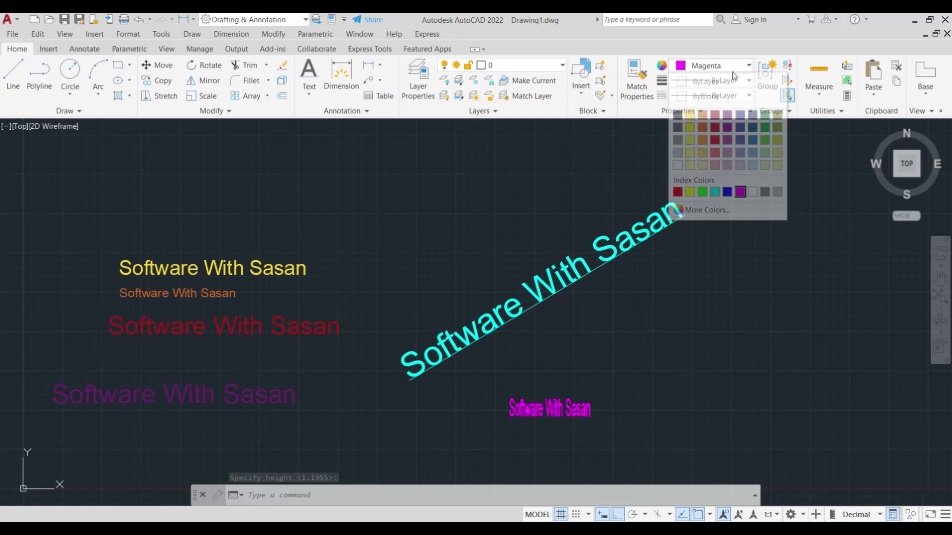
click(702, 192)
text(dt)
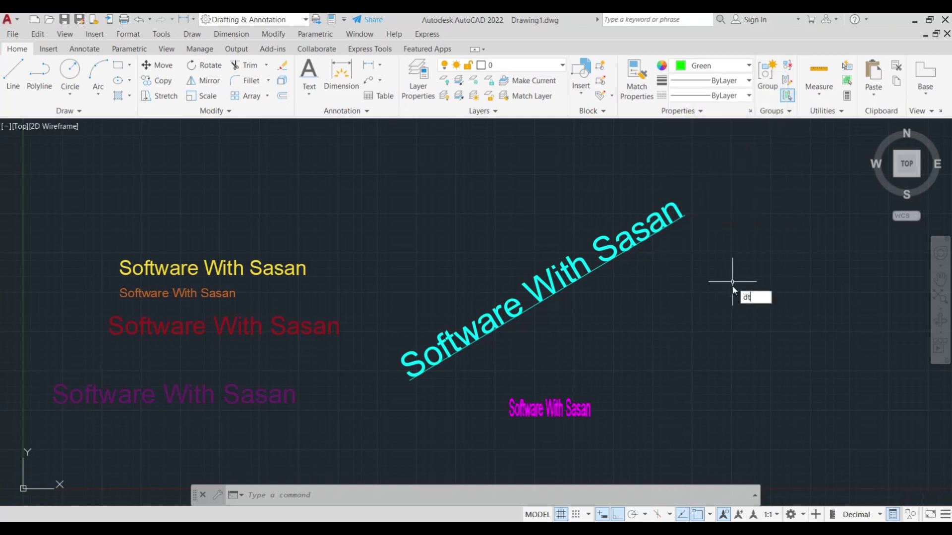
key(Return)
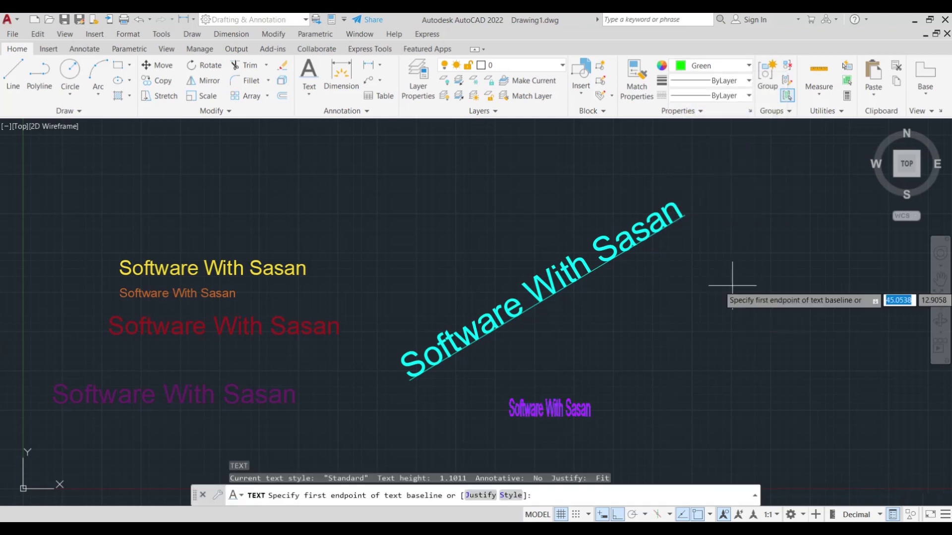
- Place a TL-justified 'Software With Sasan' near the top, with default height and zero rotation
click(479, 495)
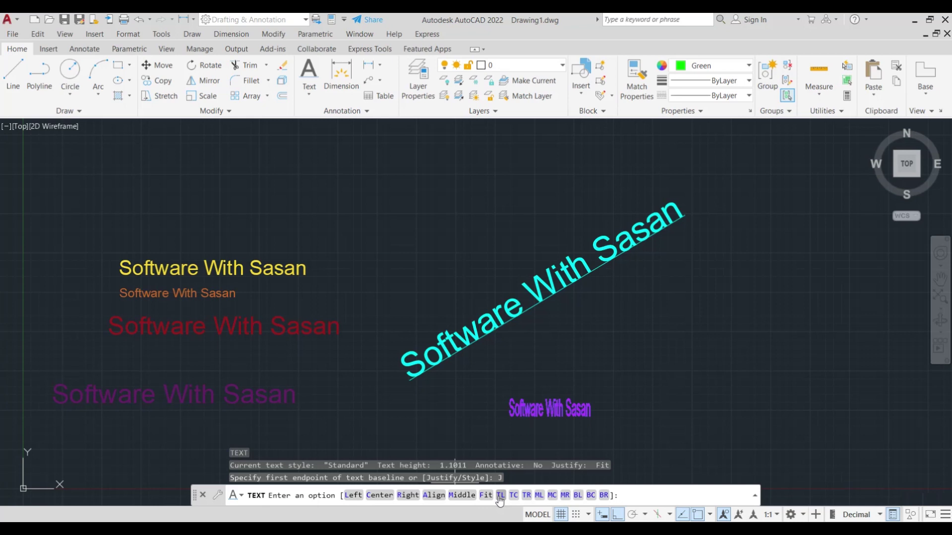
click(500, 497)
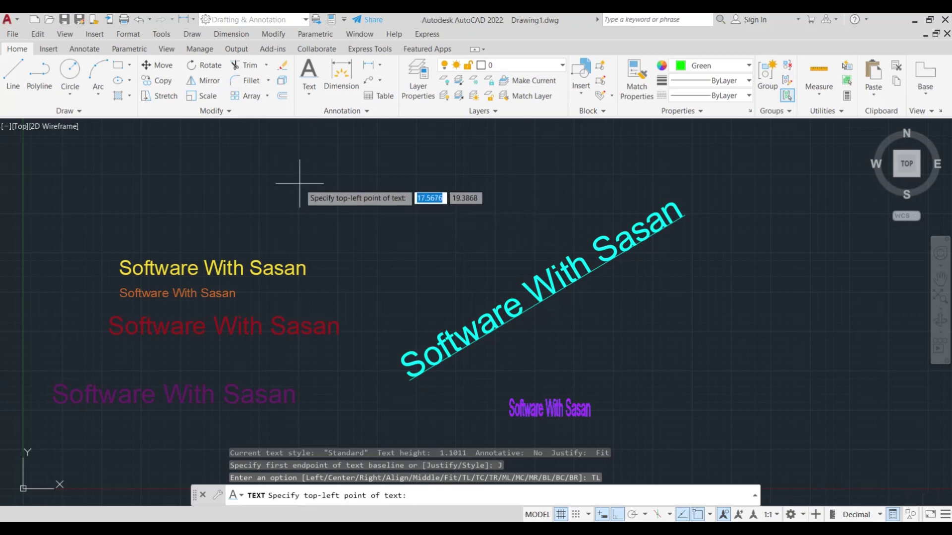
click(300, 184)
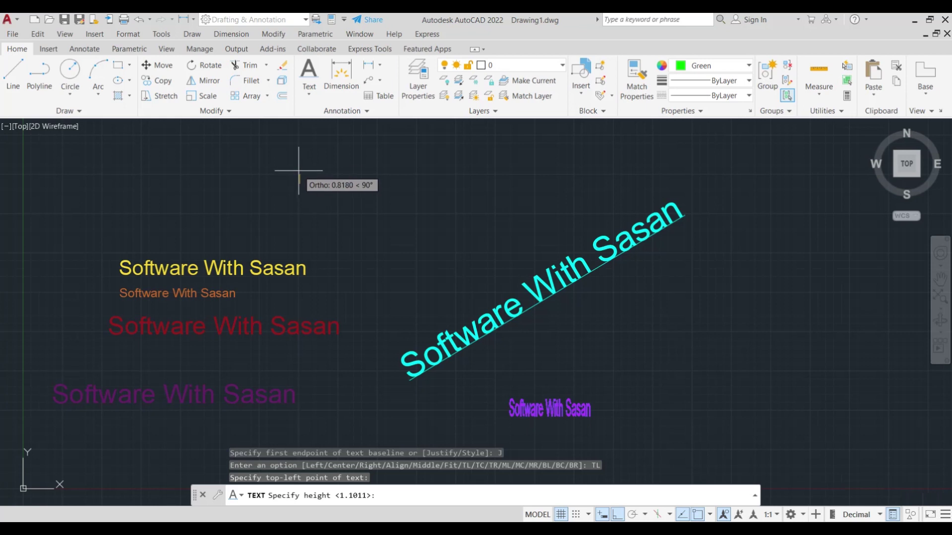
key(Return)
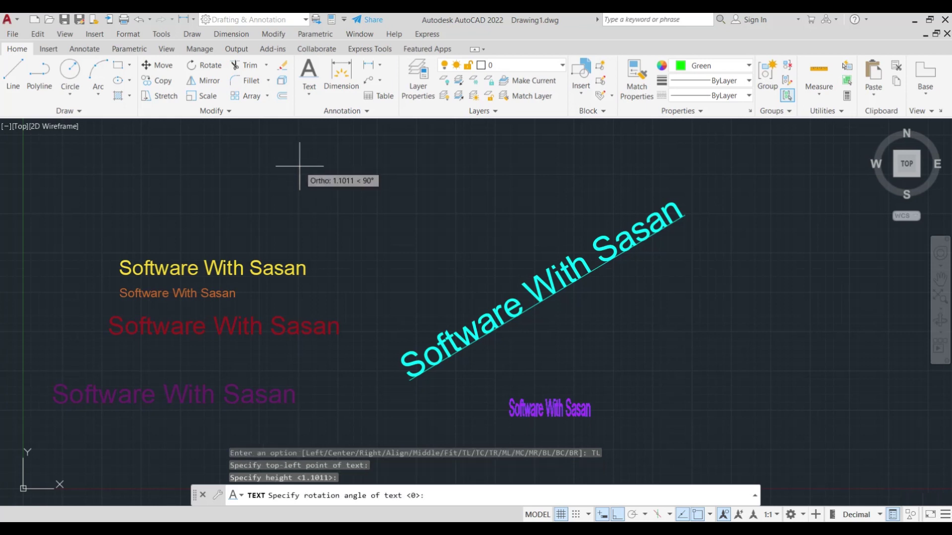
key(F8)
text(SO)
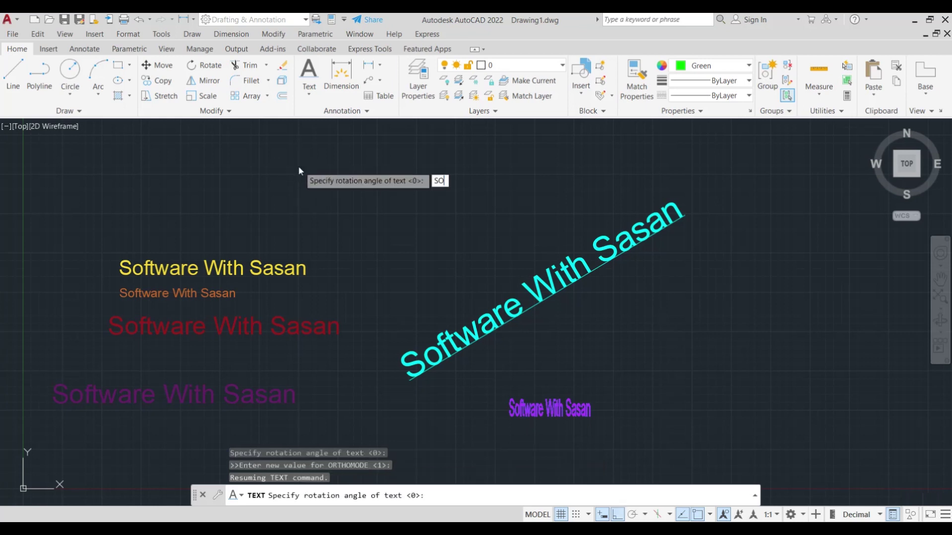
key(BackSpace)
key(BackSpace)
key(Return)
text(S)
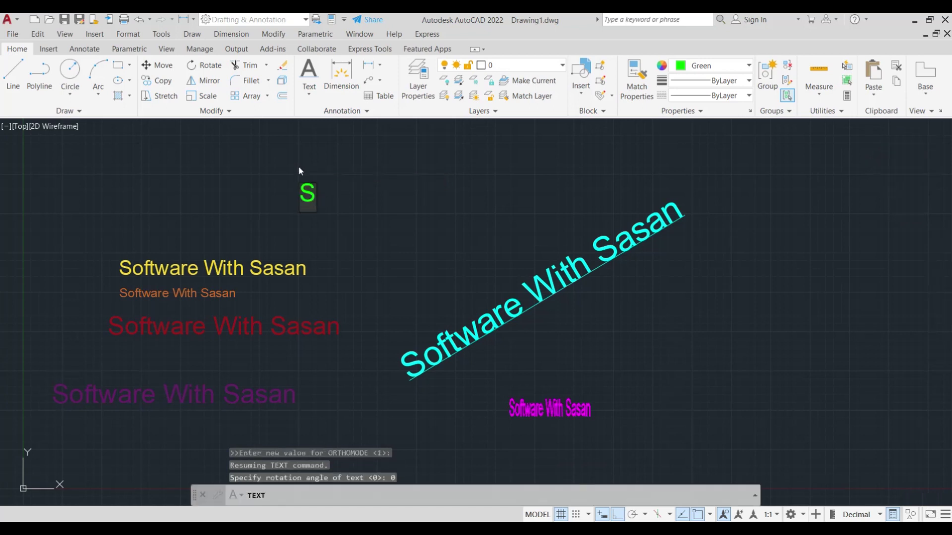
text(oft)
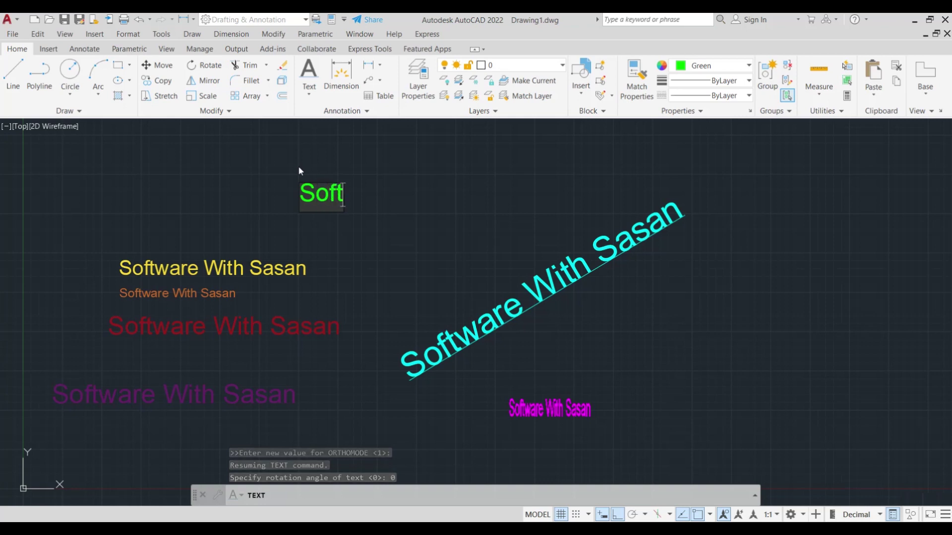
text(ware)
key(BackSpace)
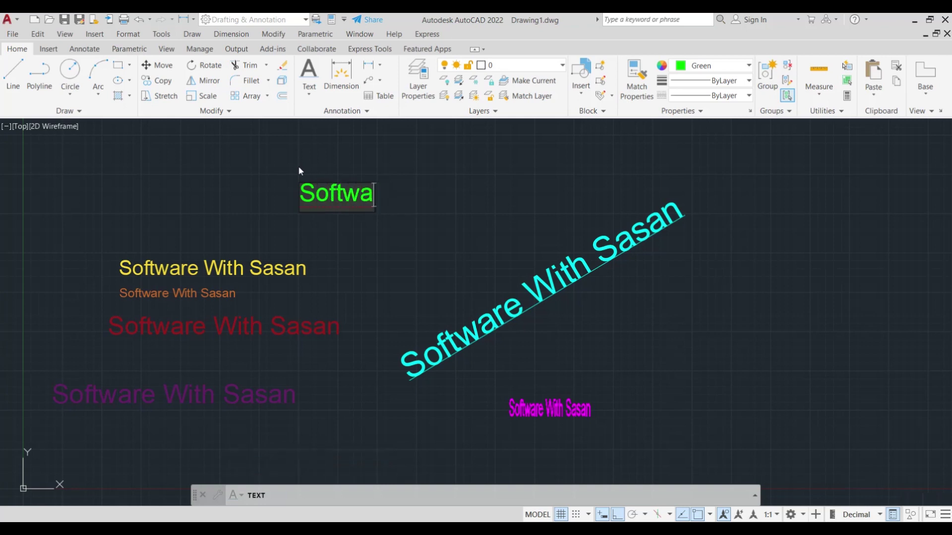
text(re W)
text(it)
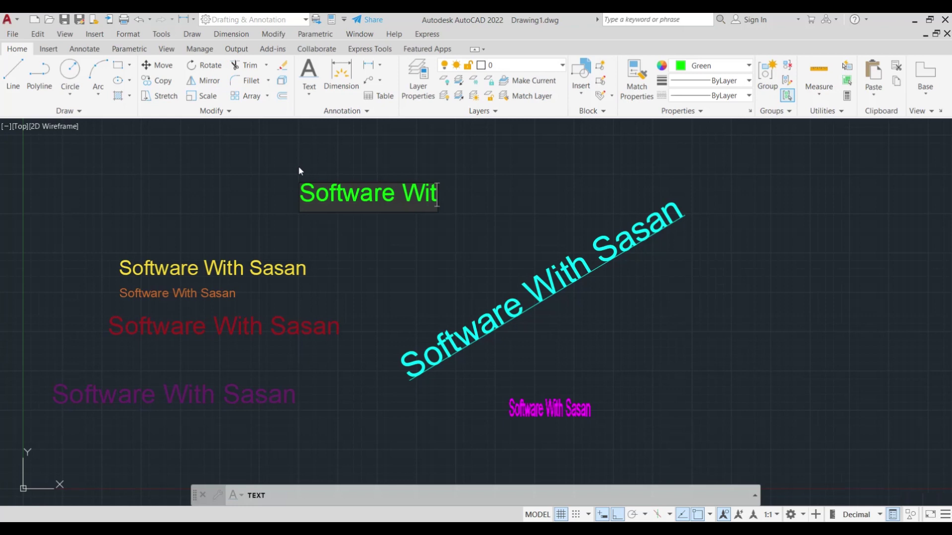
text(h Sasan)
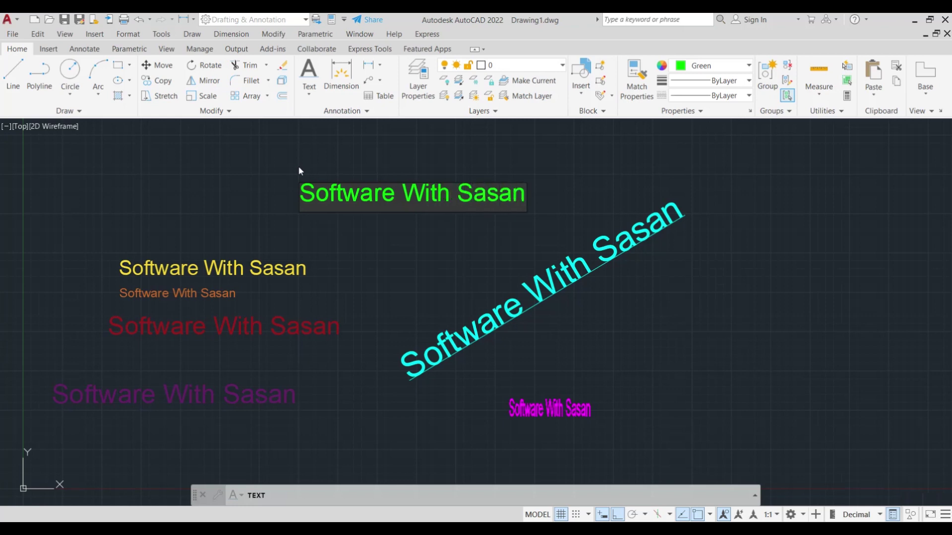
key(Return)
key(Return)
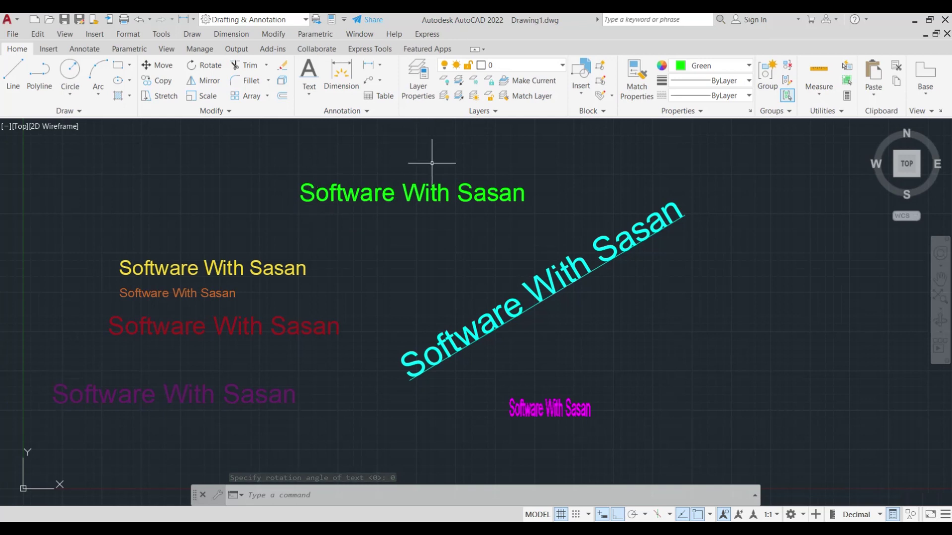
- Add a TC-justified 'Software' at height 5.7617, unrotated, on the drawing's left, then restart DT
text(DT)
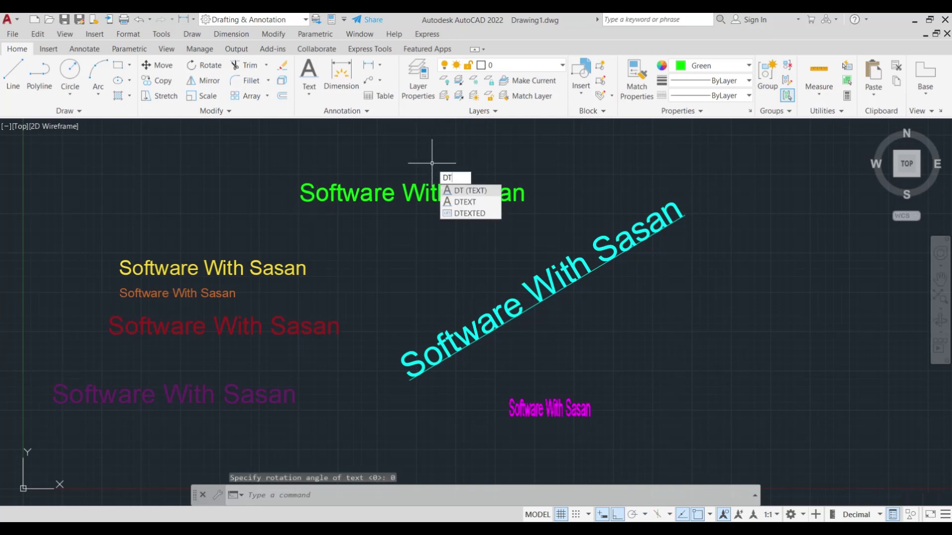
key(Return)
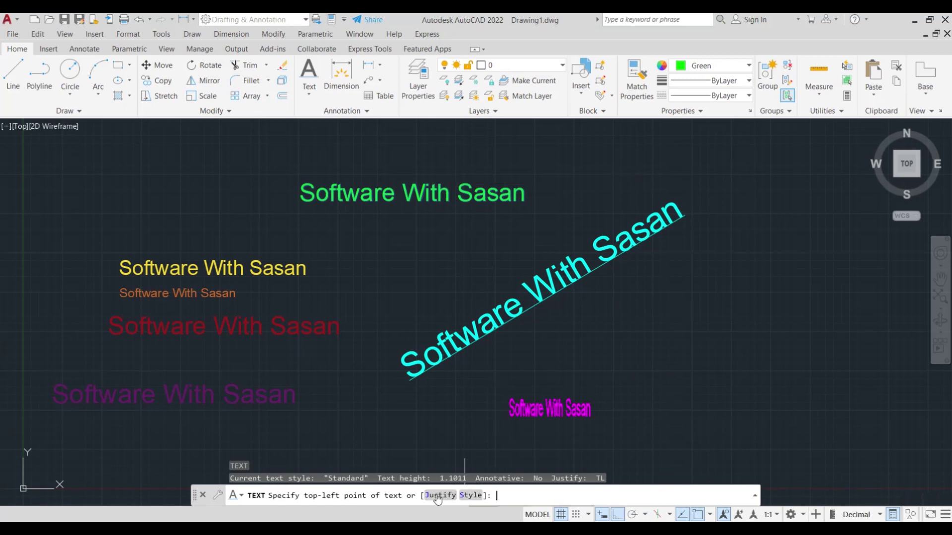
click(438, 497)
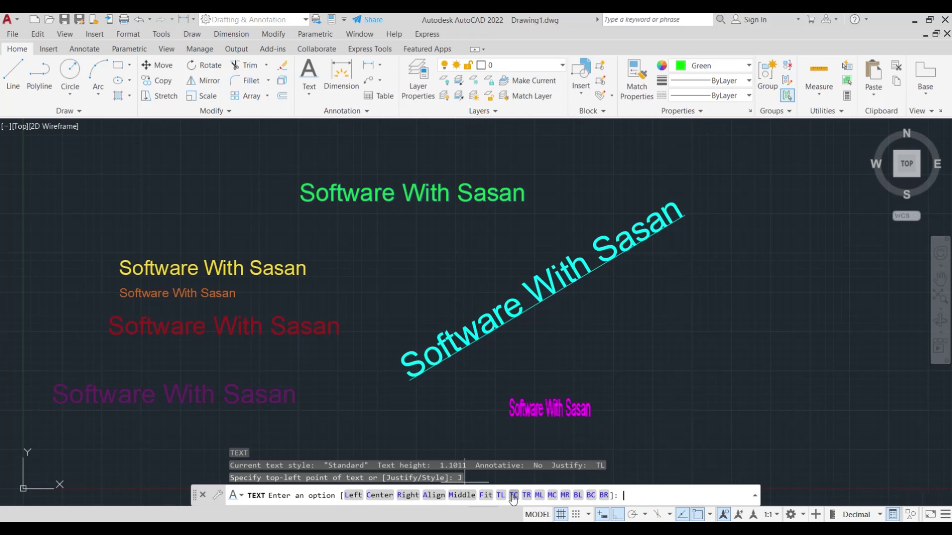
click(513, 495)
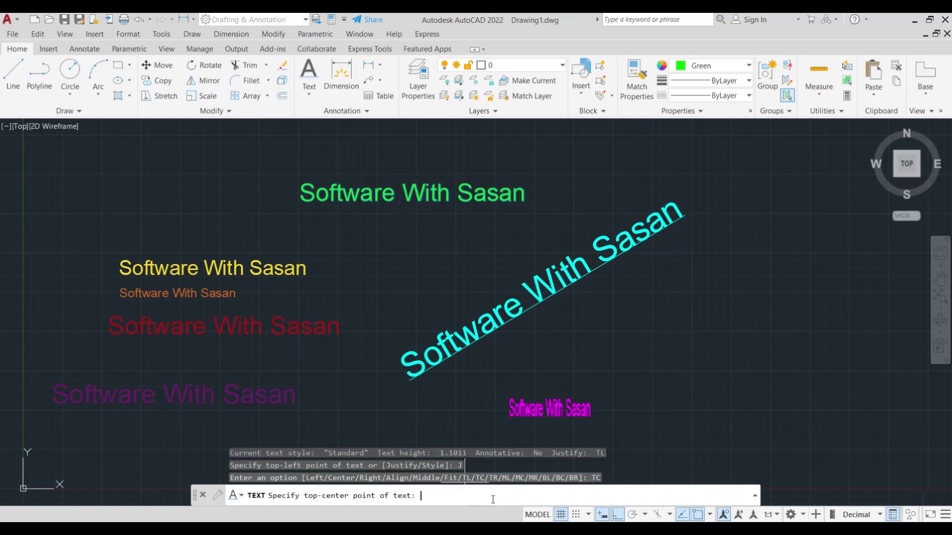
click(250, 231)
click(339, 238)
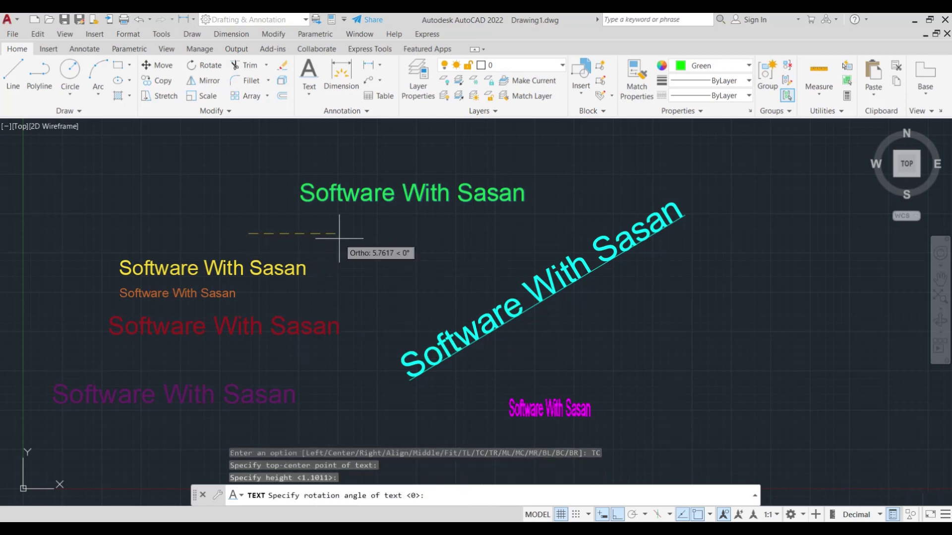
click(339, 238)
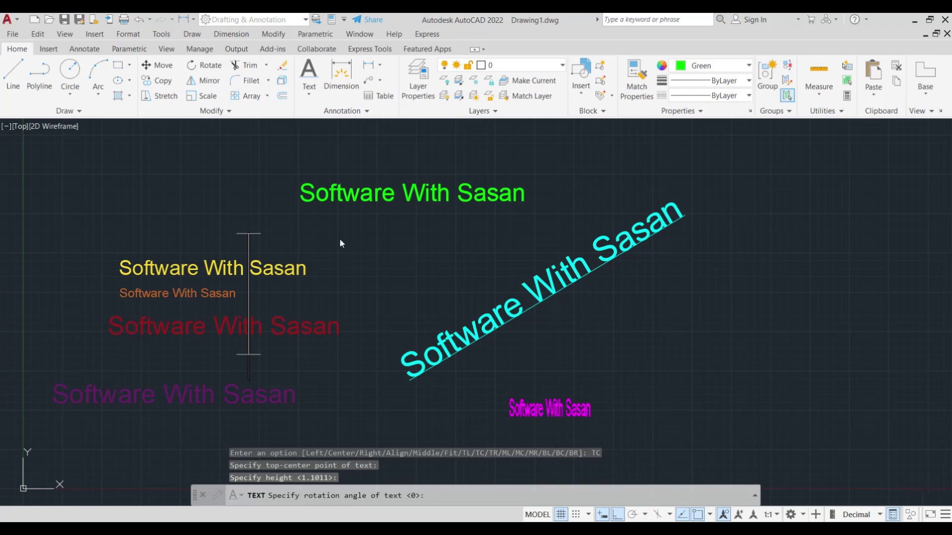
text(S)
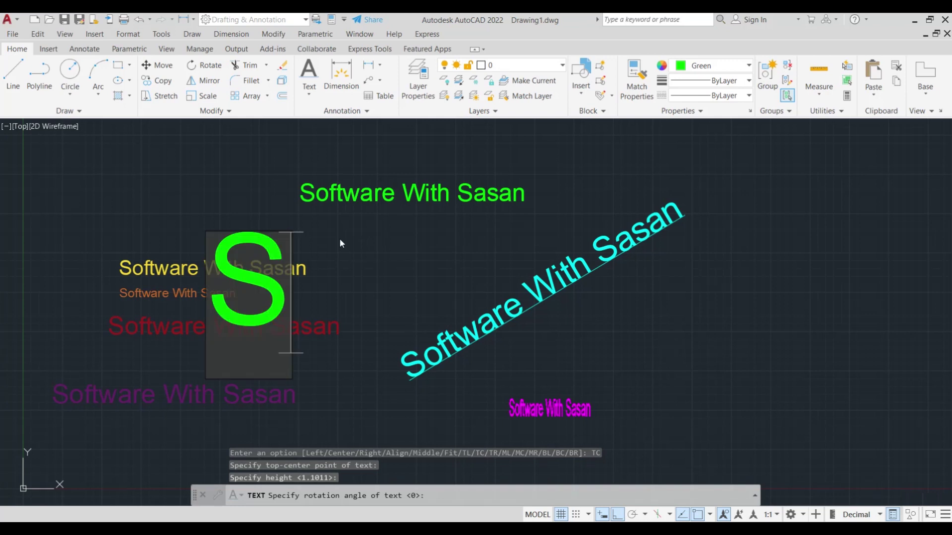
text(of)
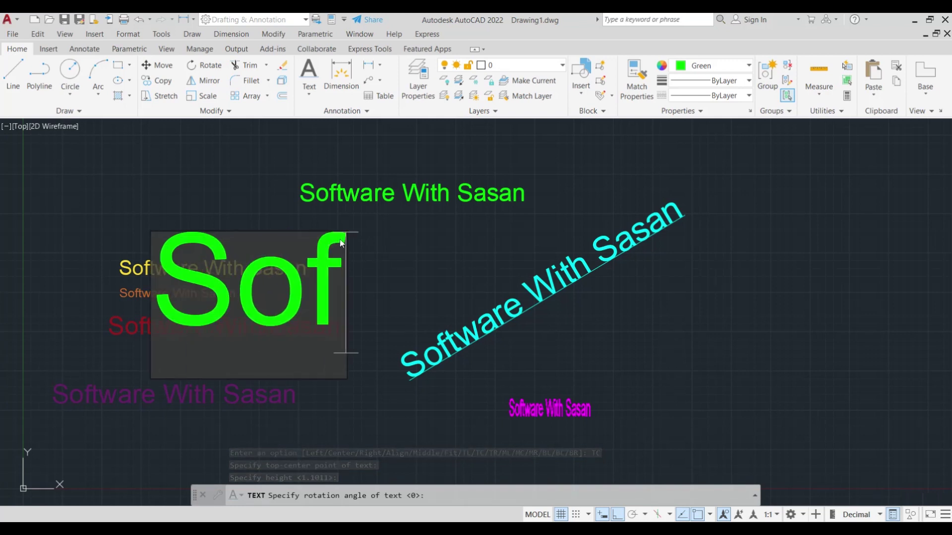
text(tware)
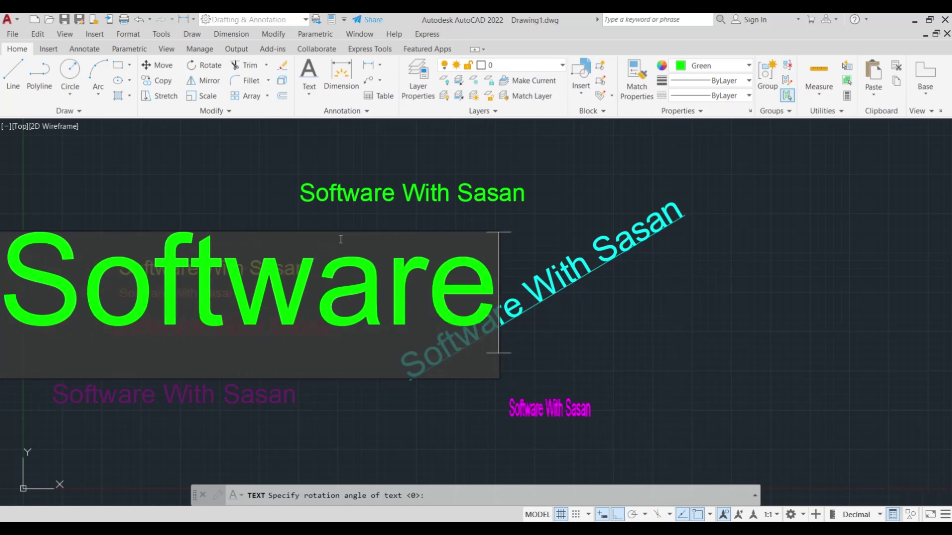
key(Return)
key(Return)
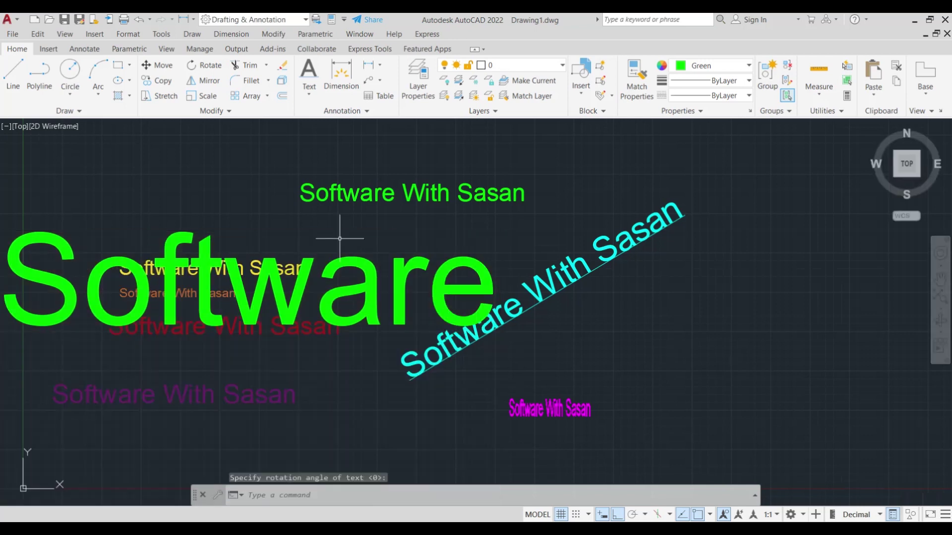
text(d)
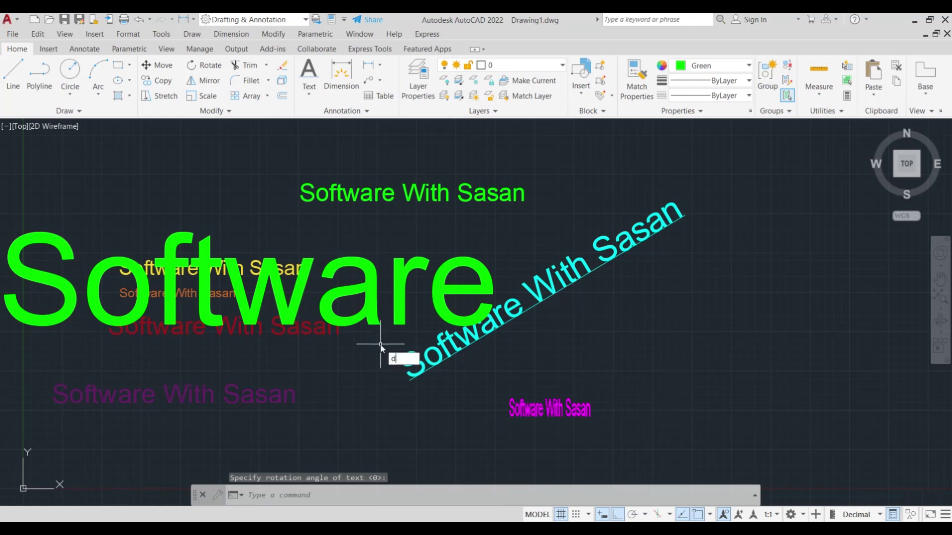
text(t)
key(Return)
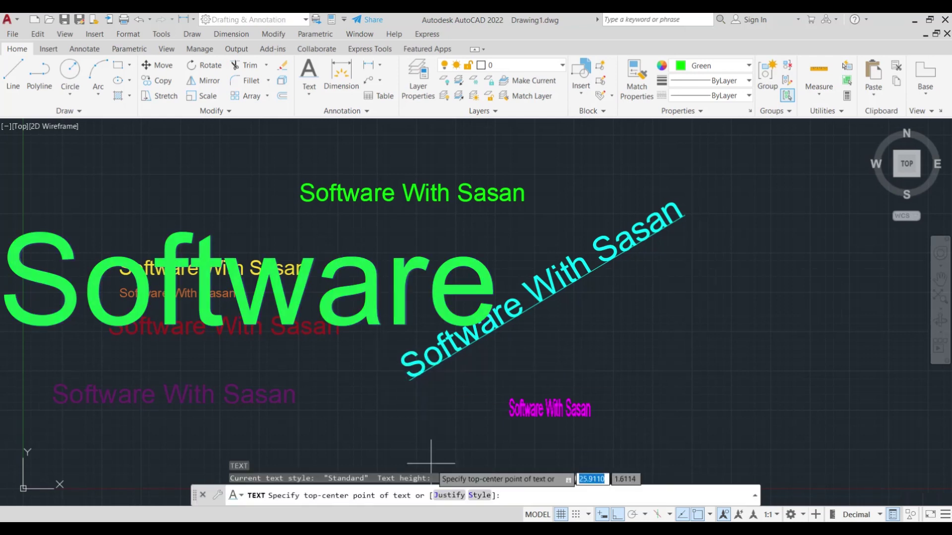
- Add a TR-justified 'Software With Sasan' with its top-right point below the magenta text, default height
click(449, 498)
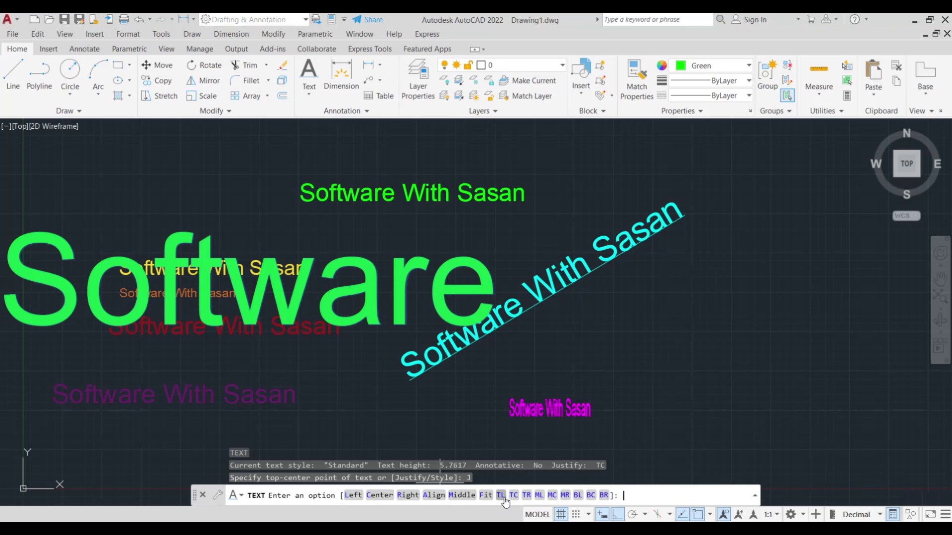
click(526, 496)
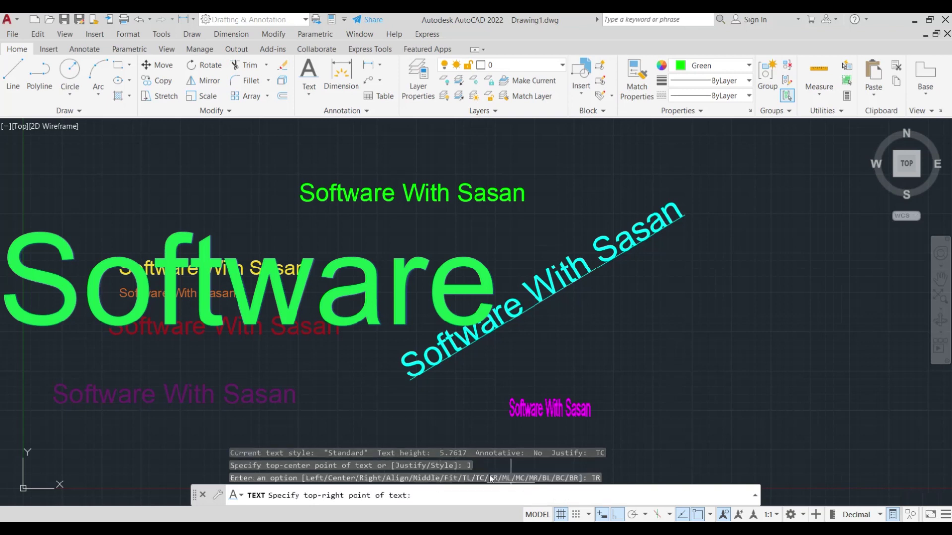
click(390, 427)
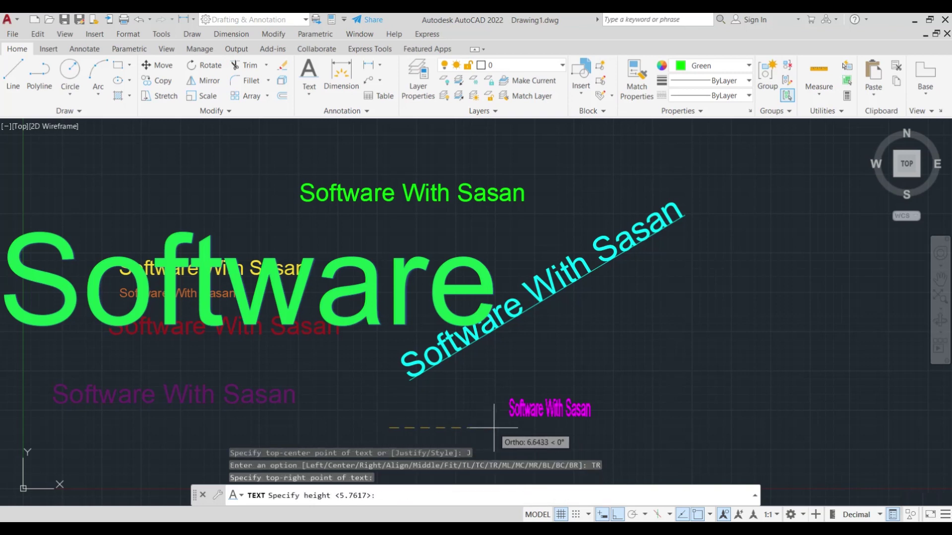
key(Return)
key(Return)
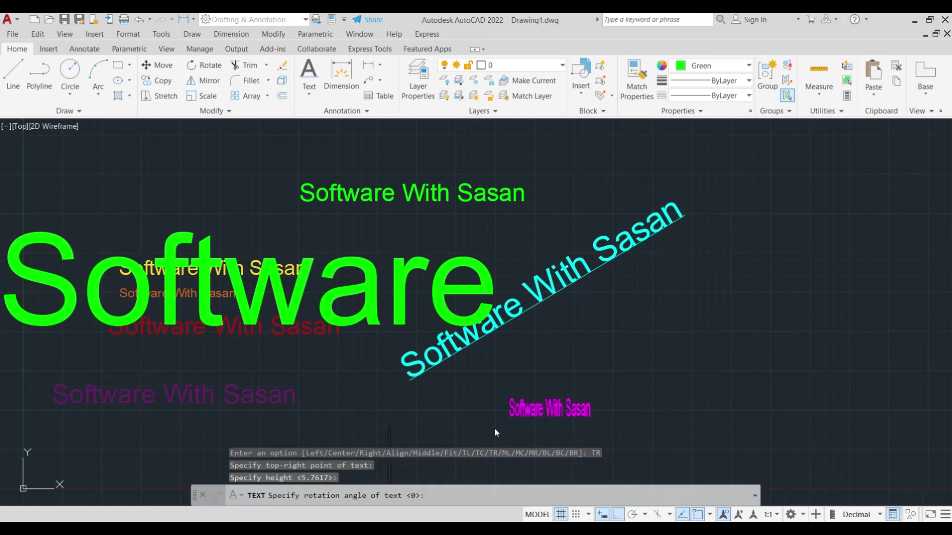
text(S)
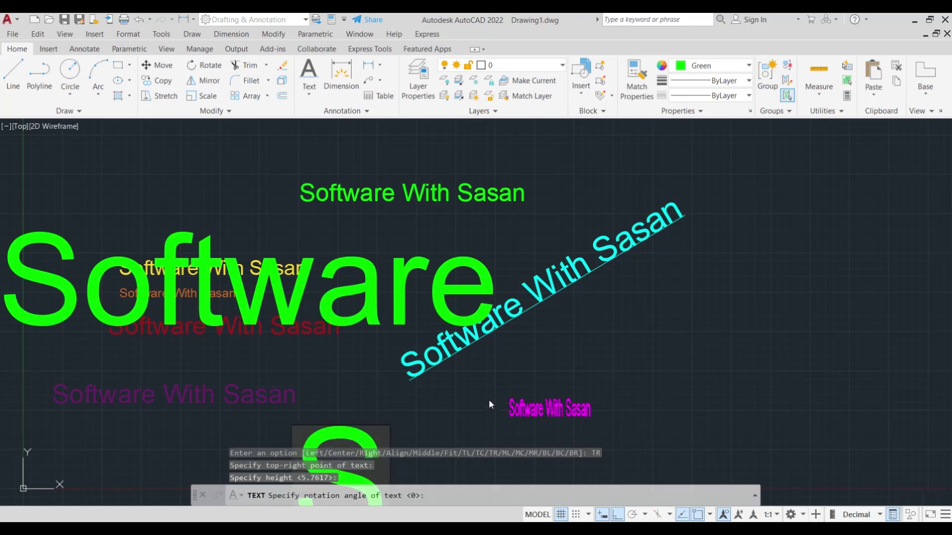
scroll(489, 396, down, 2)
scroll(490, 395, down, 2)
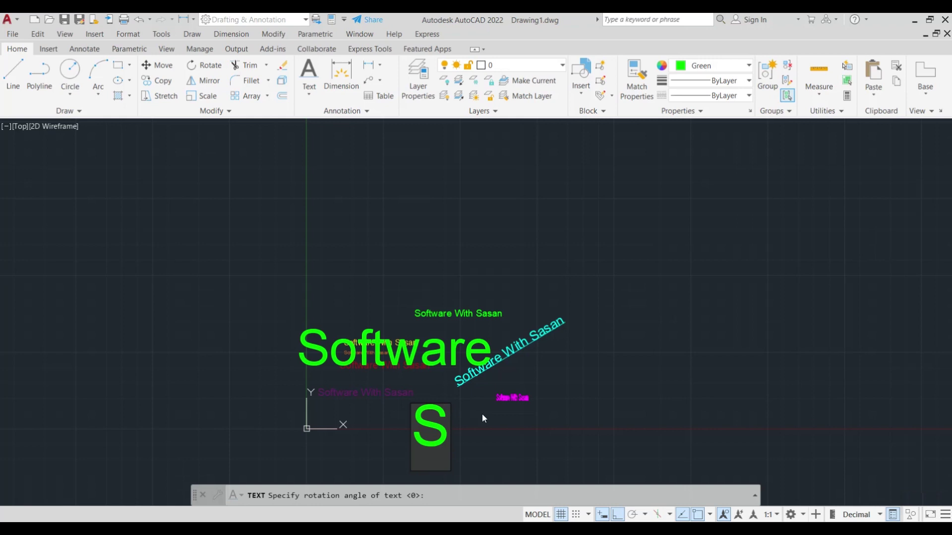
text(o)
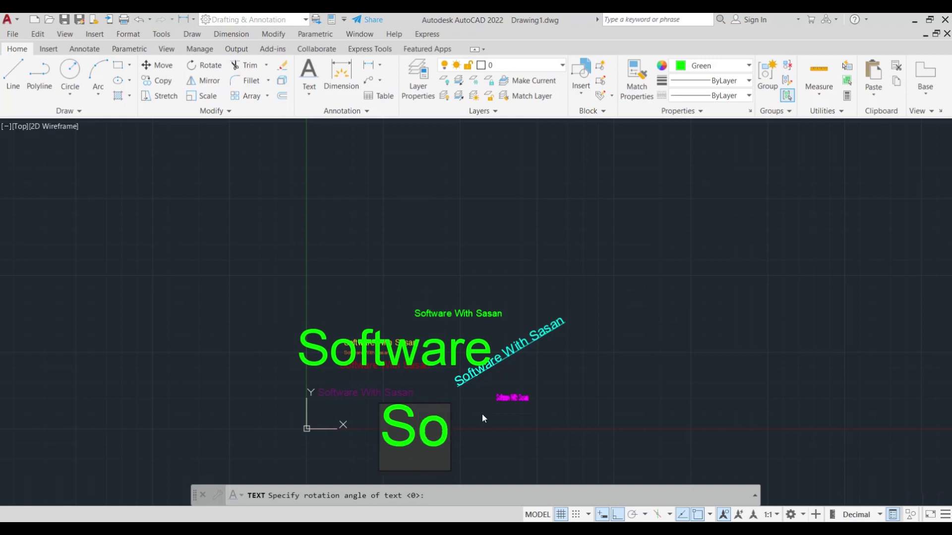
text(ftware )
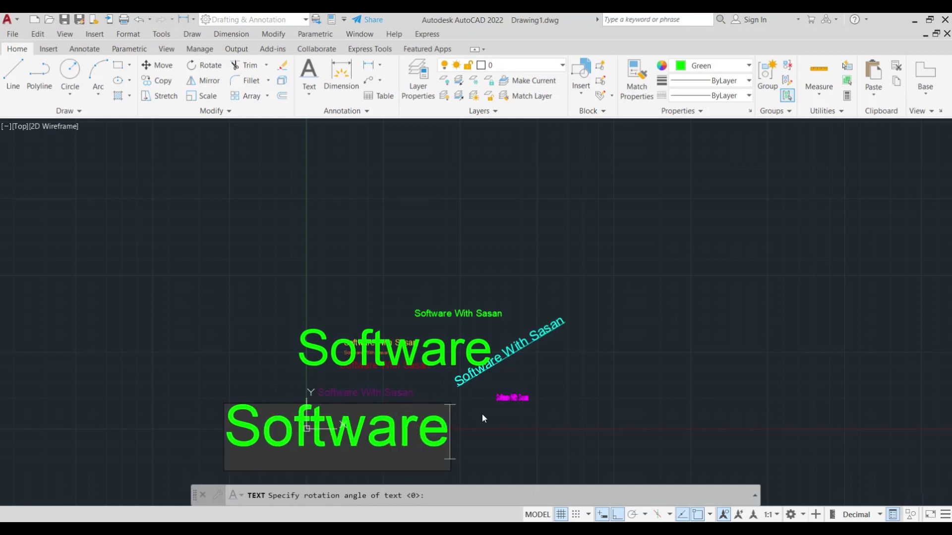
text(Wi)
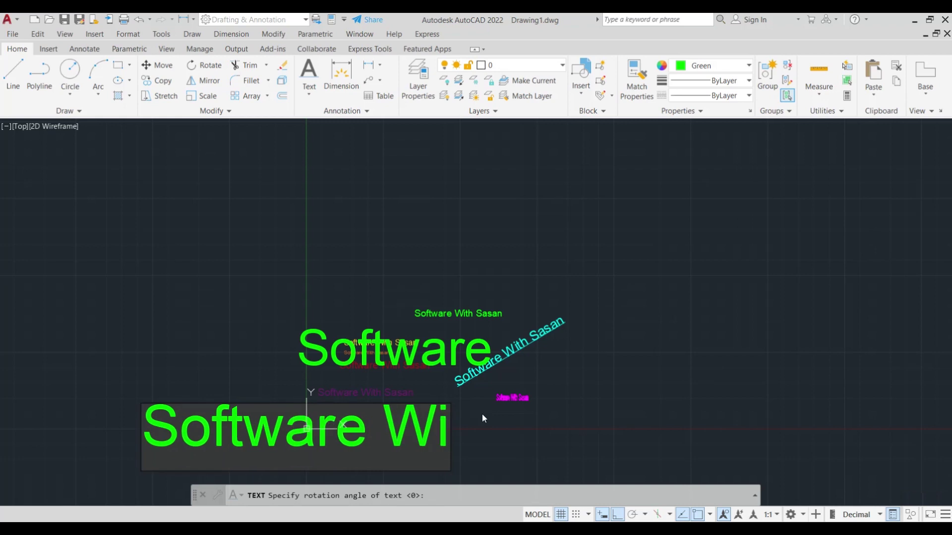
text(th Sasa)
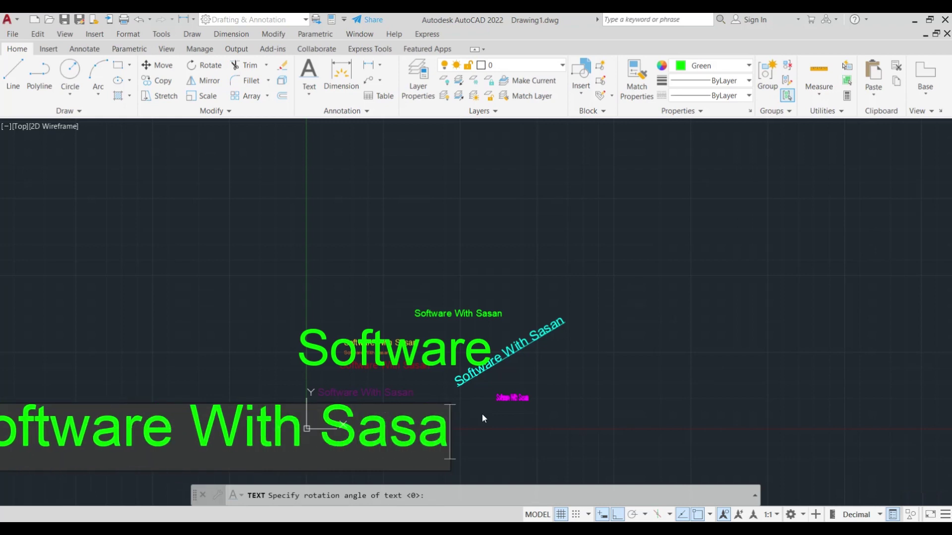
text(n)
key(Return)
key(Return)
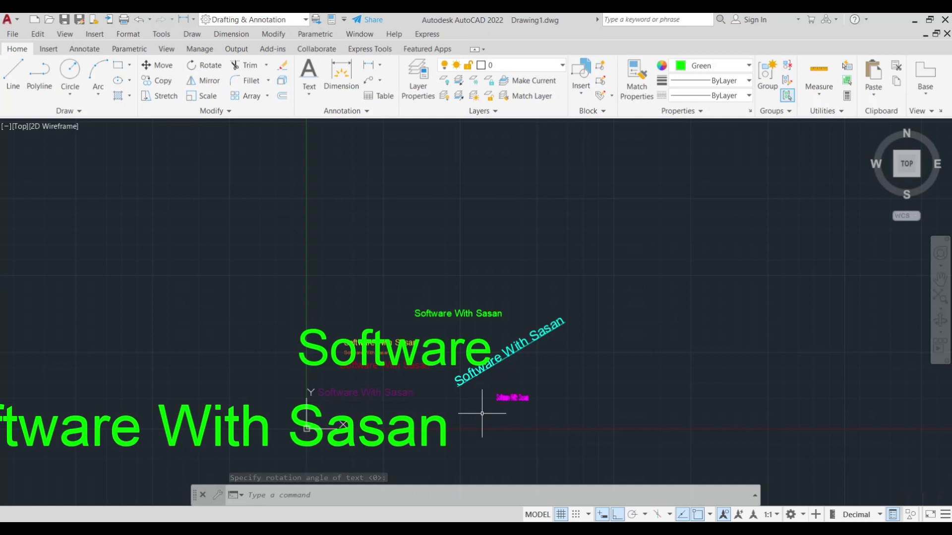
- Place an ML-justified 'Software' above the drawing at default height and zero rotation
text(text)
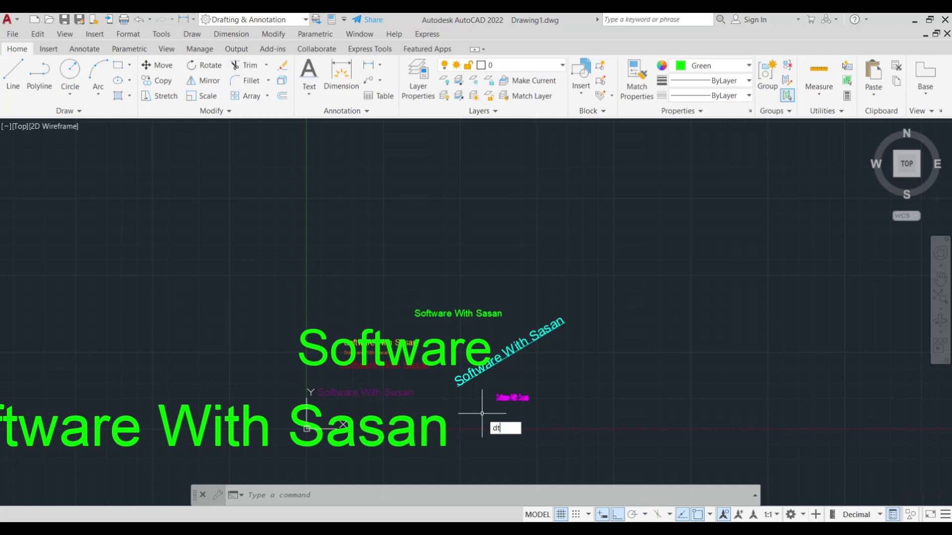
key(Return)
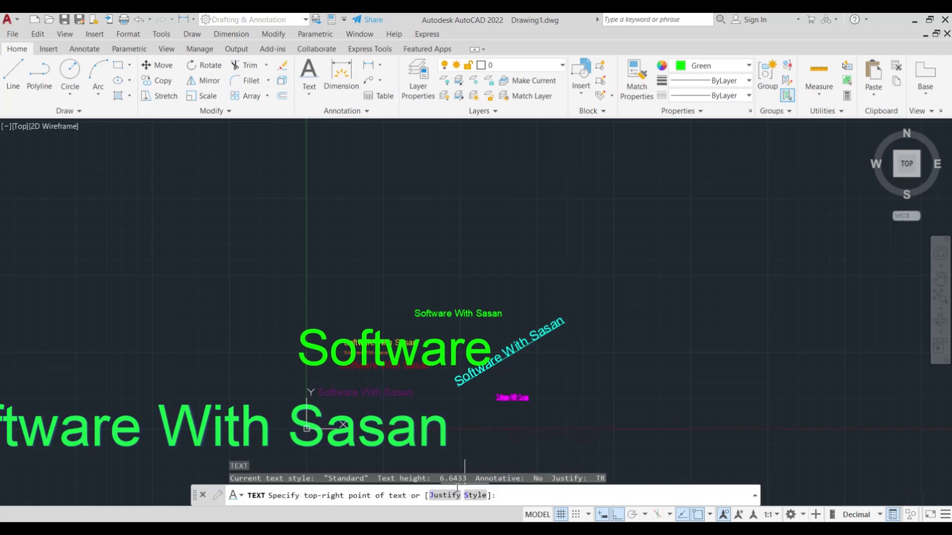
click(444, 496)
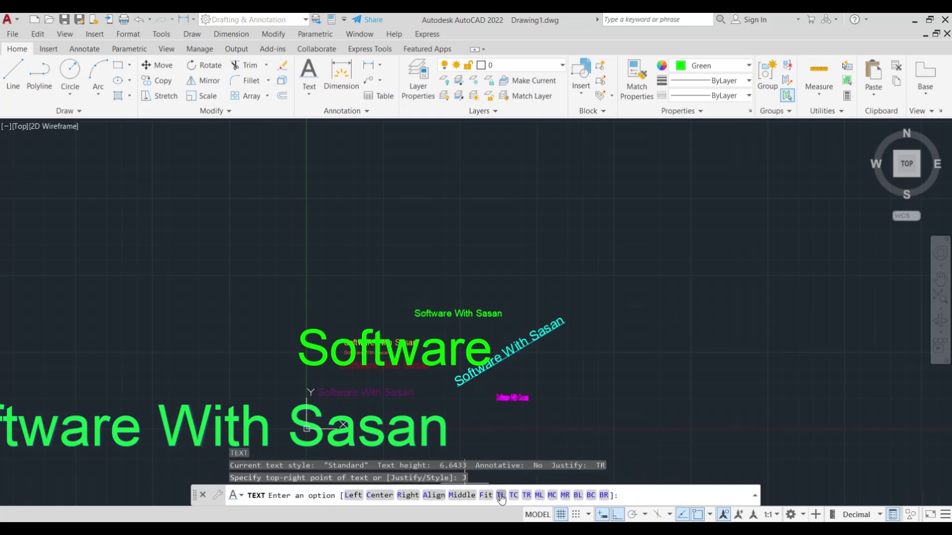
click(539, 495)
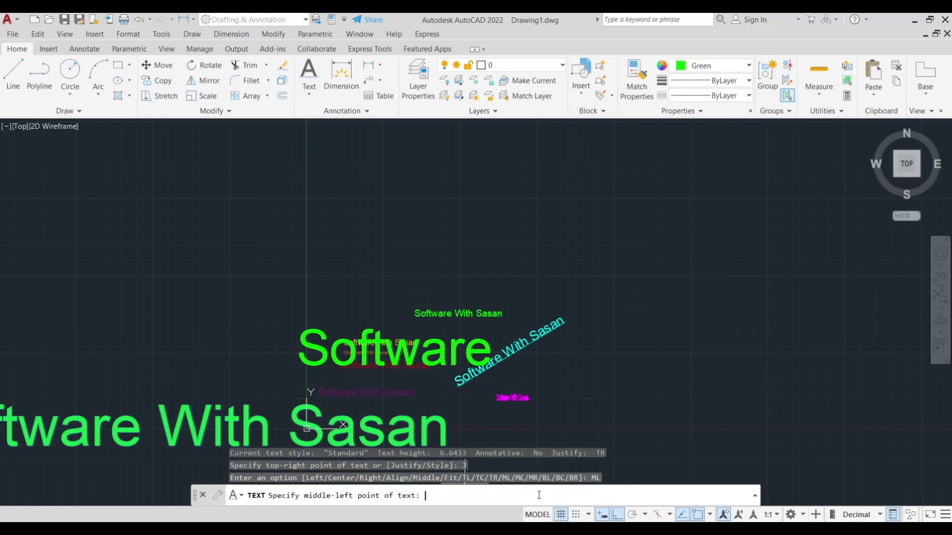
click(276, 250)
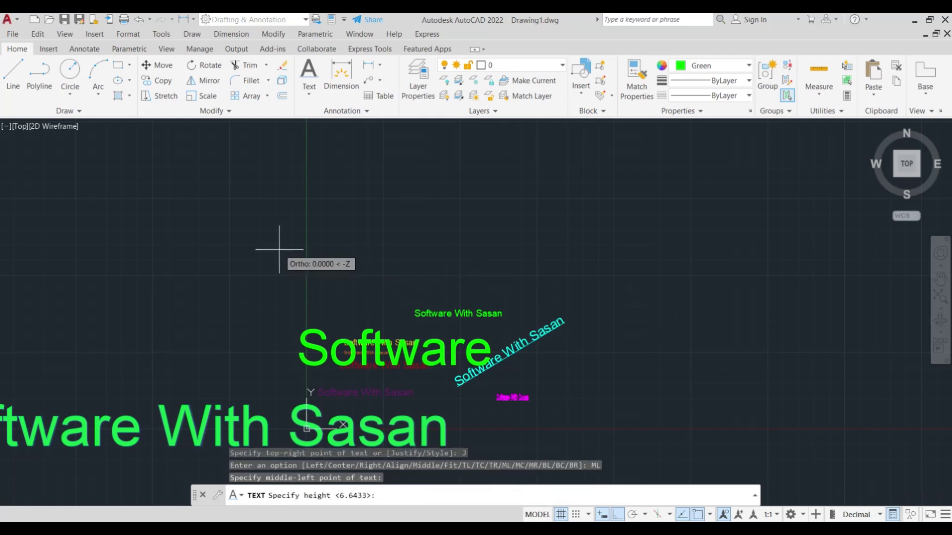
key(Return)
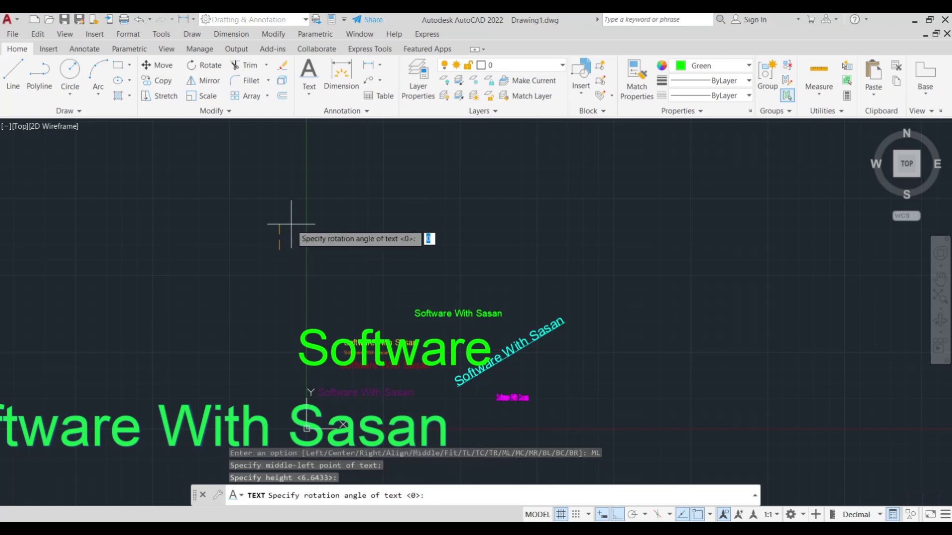
key(Return)
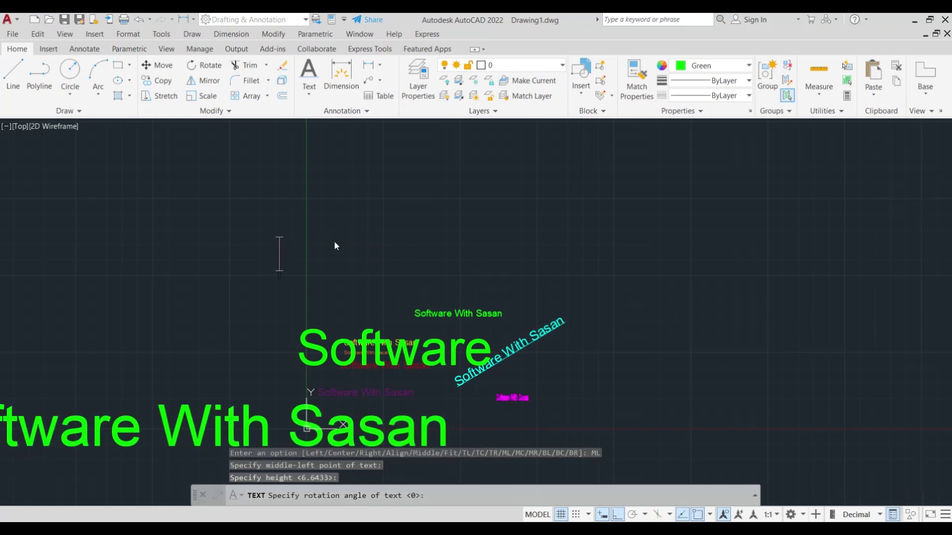
text(S)
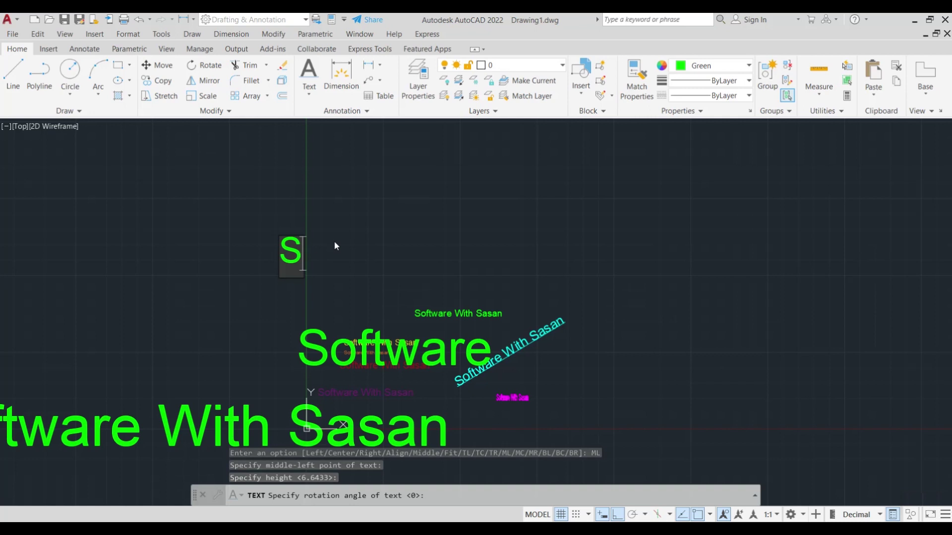
text(o)
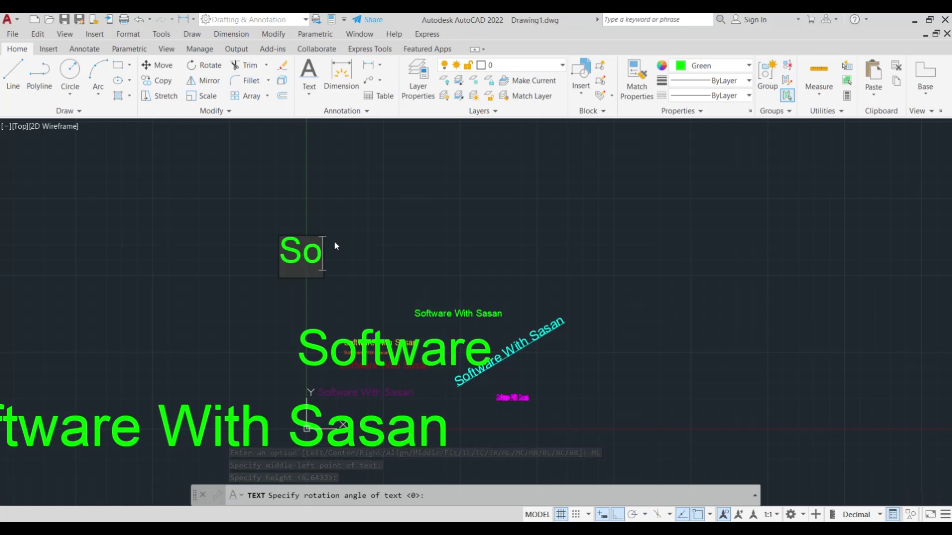
text(ftwa)
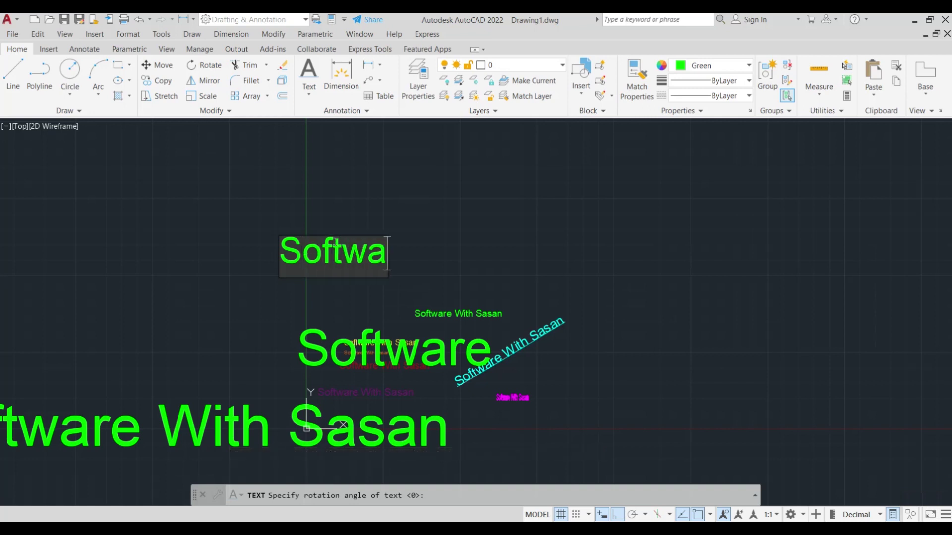
text(re)
key(Return)
key(Return)
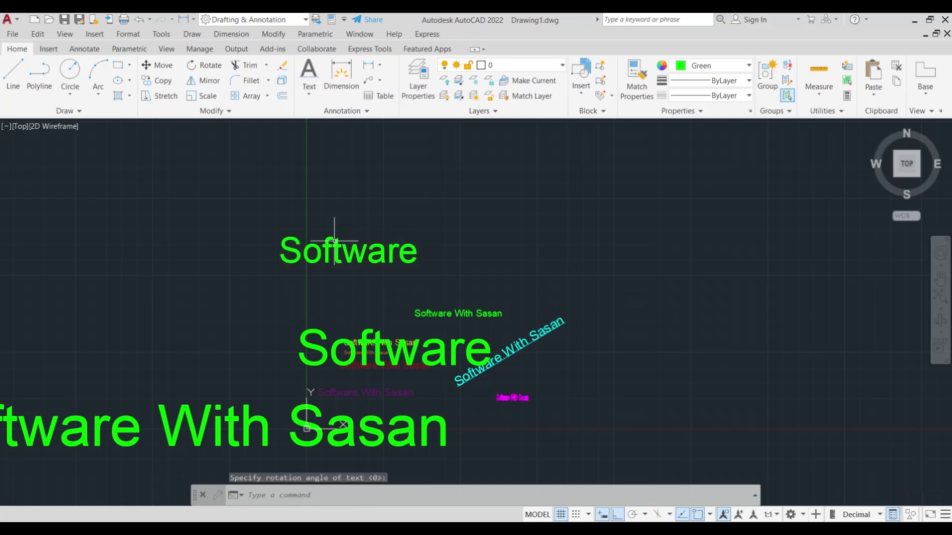
key(Return)
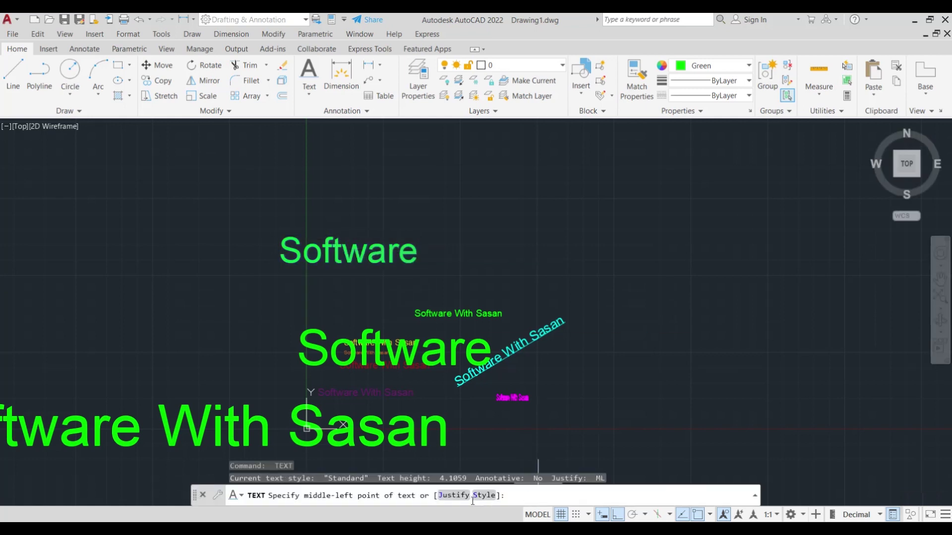
- Add a smaller MC-justified 'With' just right of the upper 'Software', unrotated
click(454, 495)
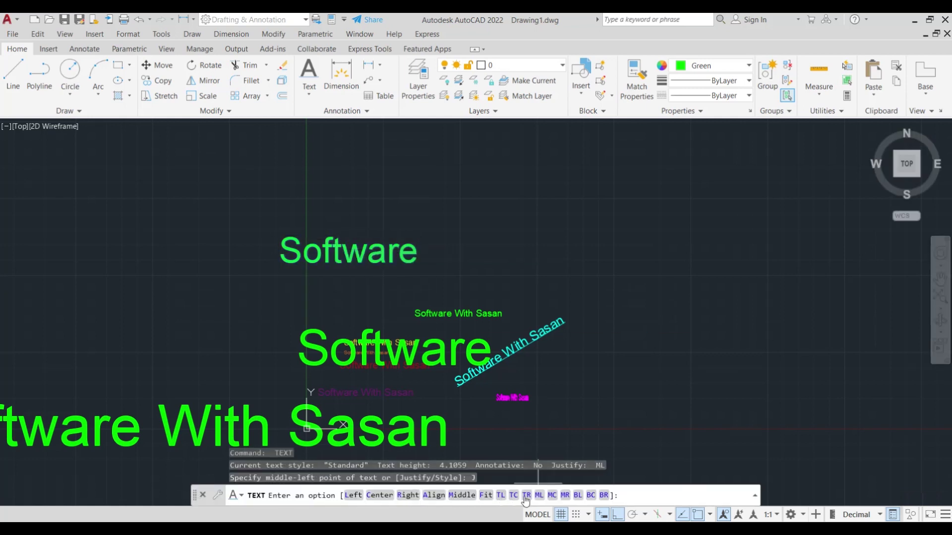
click(552, 496)
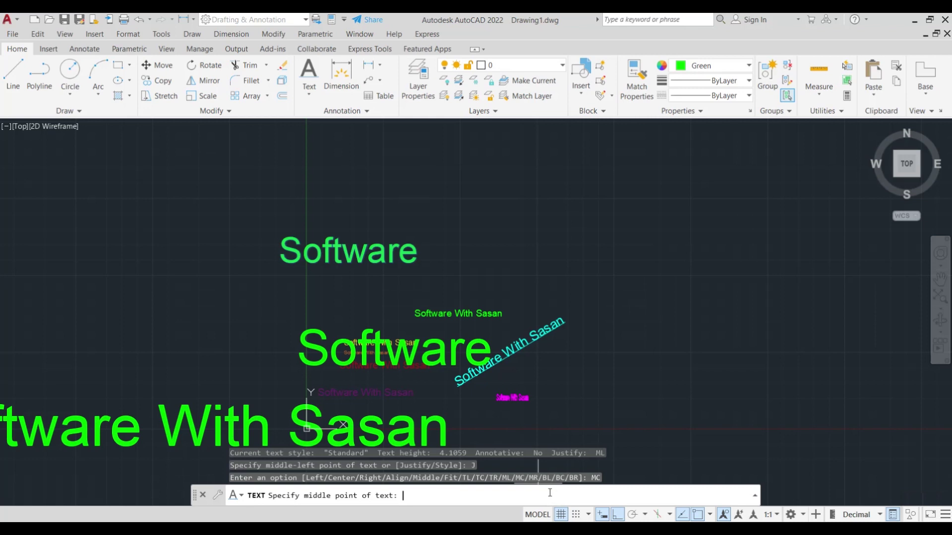
click(434, 260)
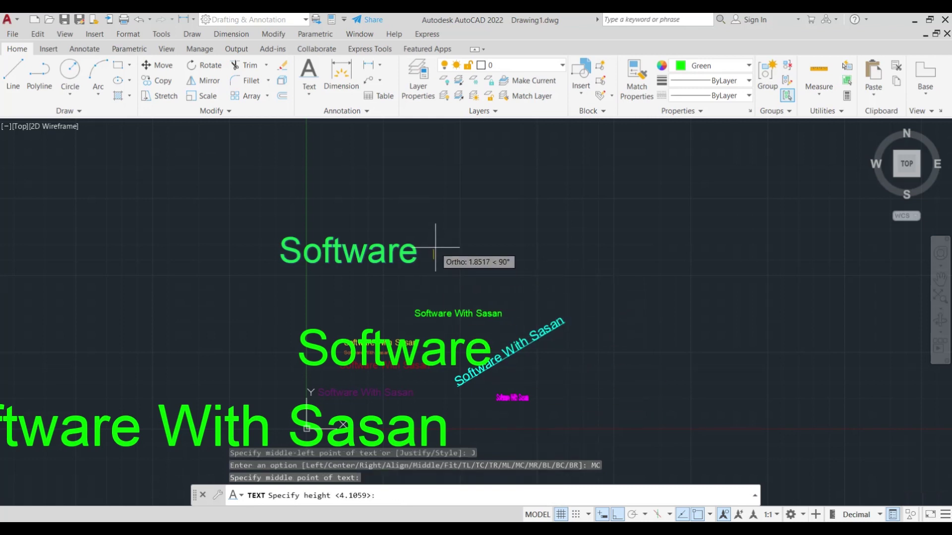
click(436, 244)
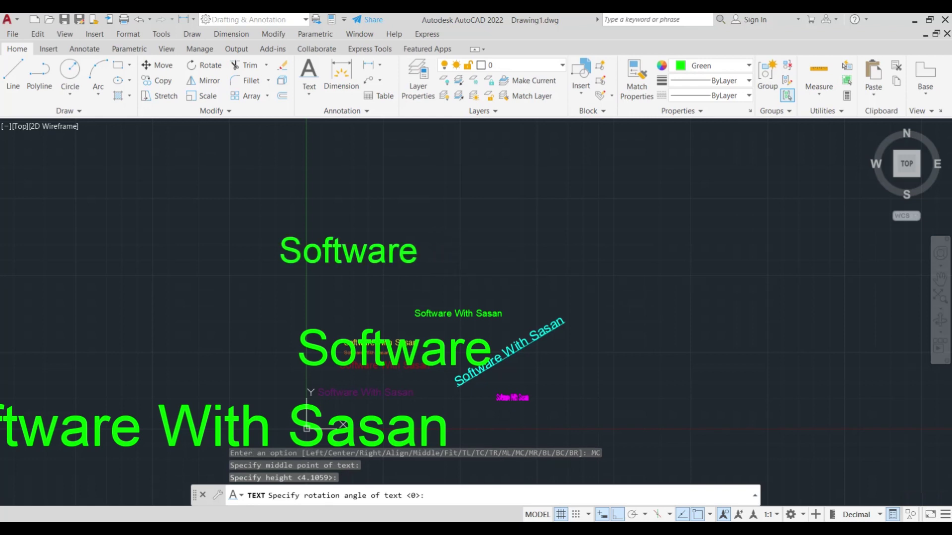
click(464, 259)
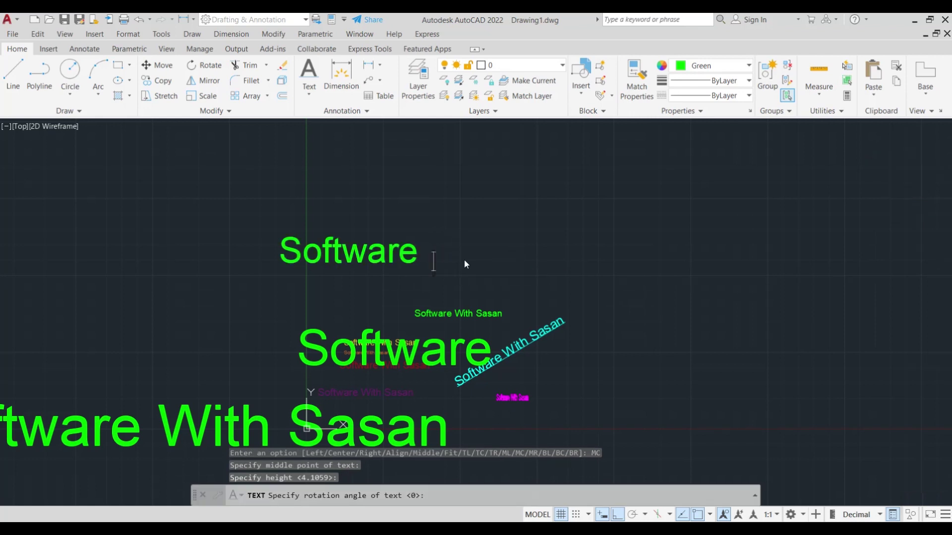
text(W)
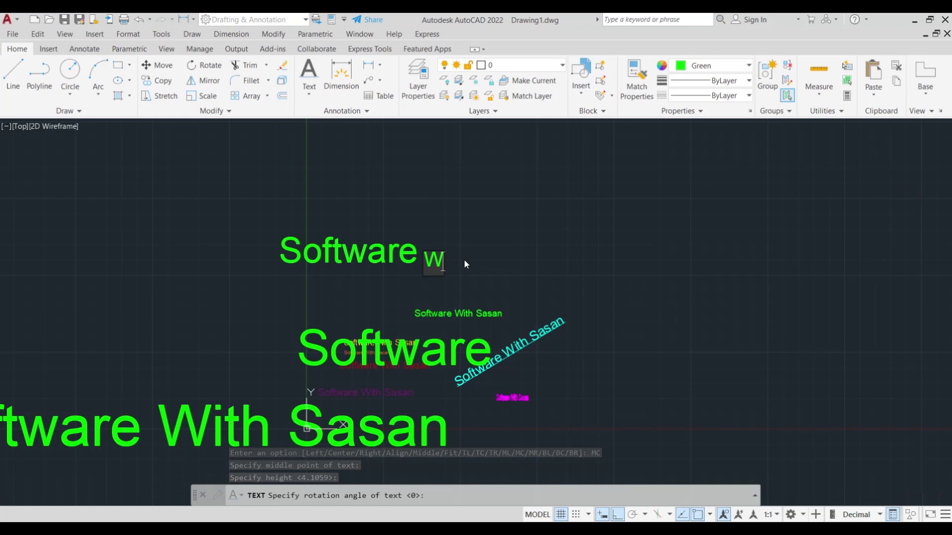
text(iy)
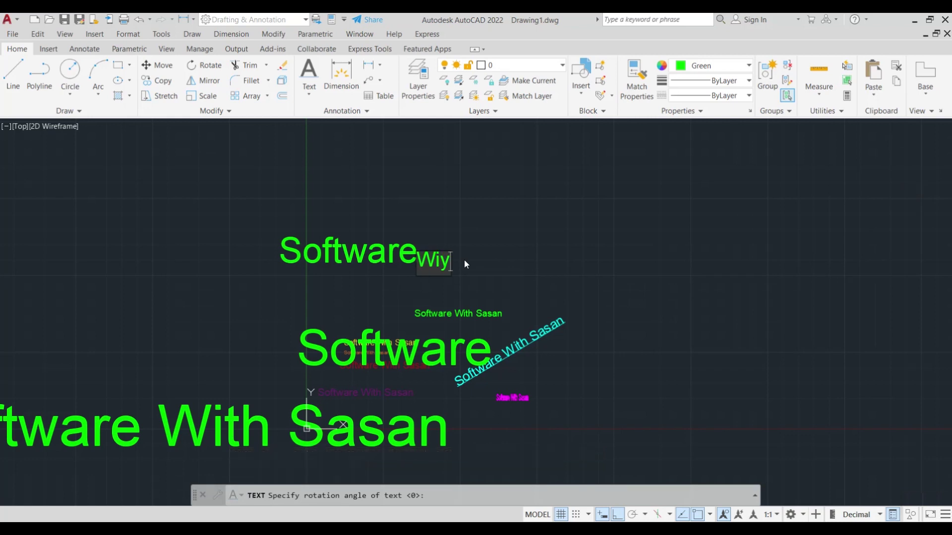
key(BackSpace)
text(t)
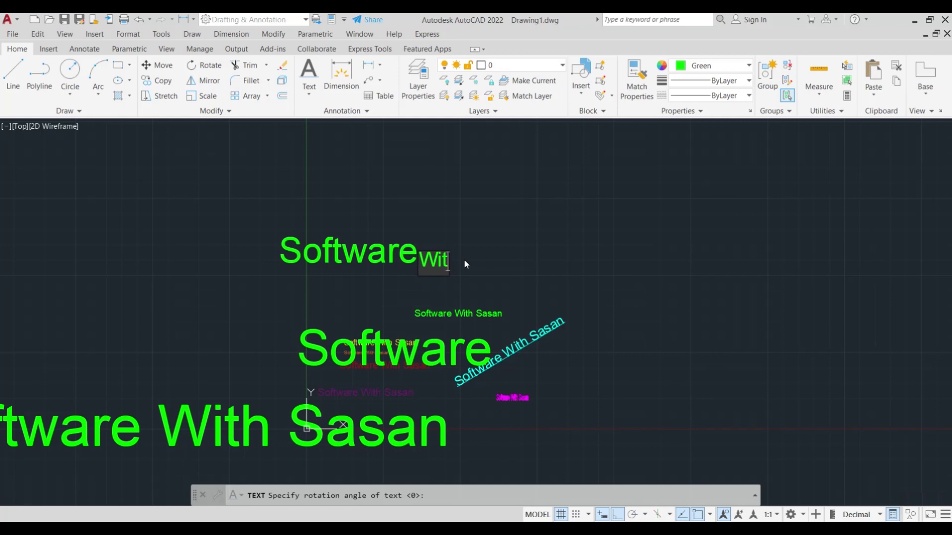
text(h)
key(Return)
key(Return)
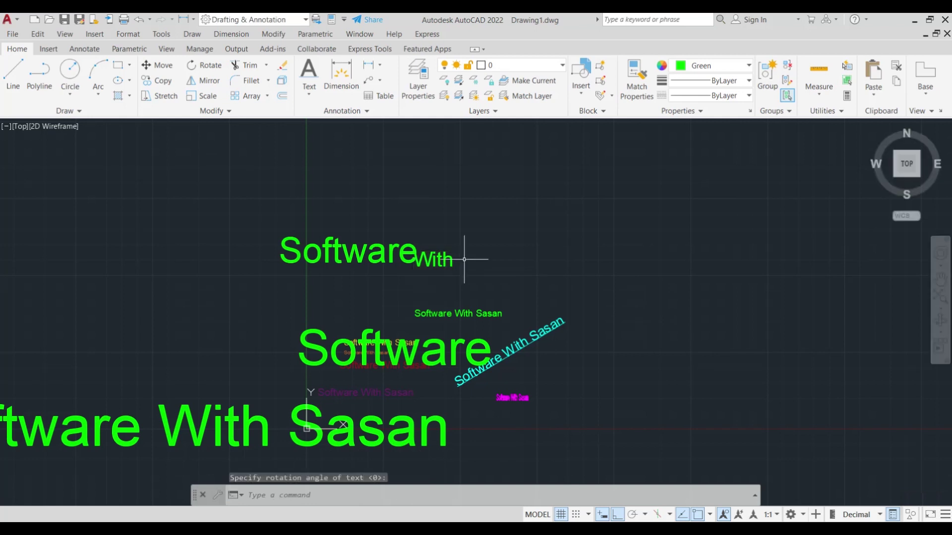
- Place a green middle-right justified 'Sasan' text at height 6.9237, rotation 0, right of 'With'
key(Return)
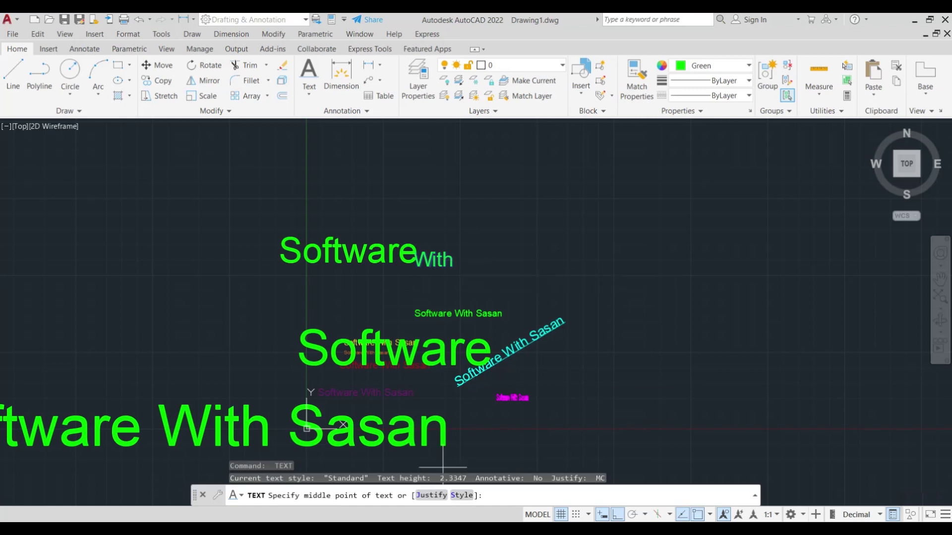
click(427, 496)
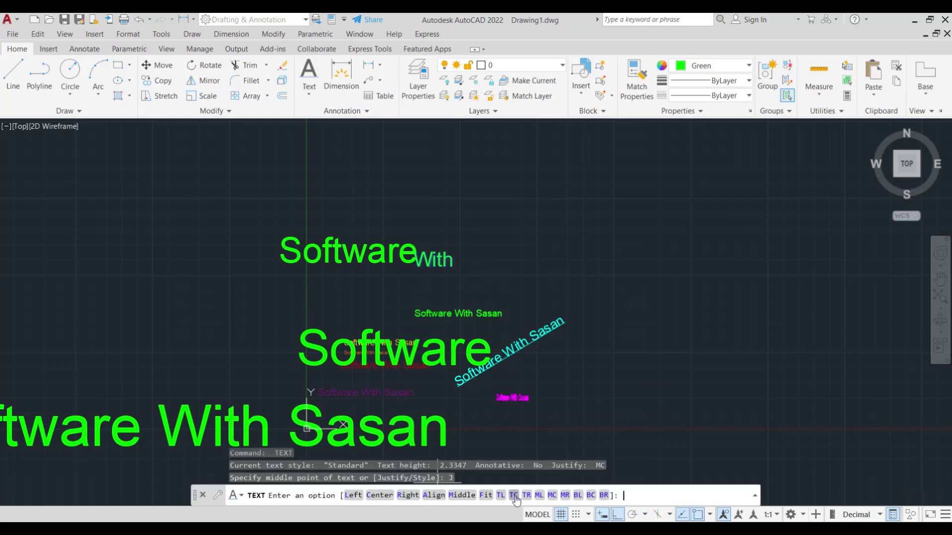
click(564, 495)
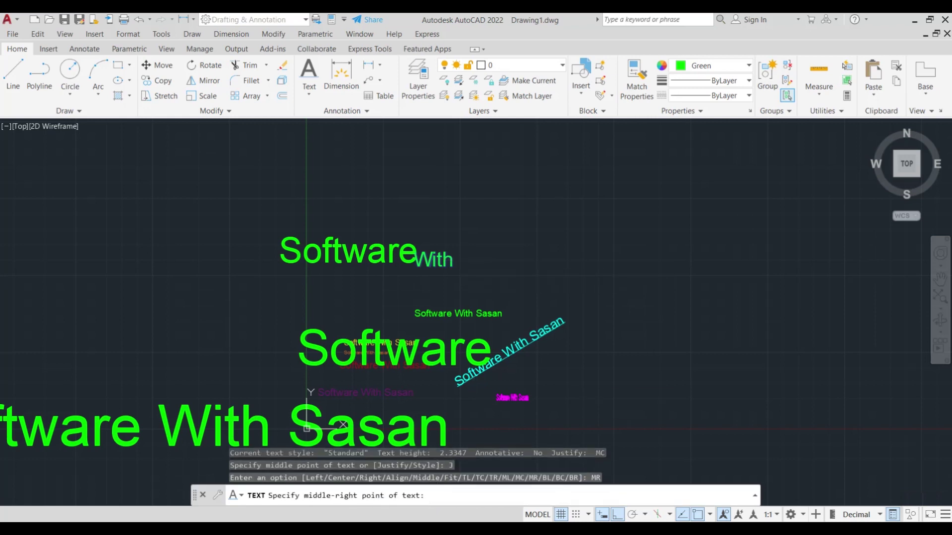
click(595, 273)
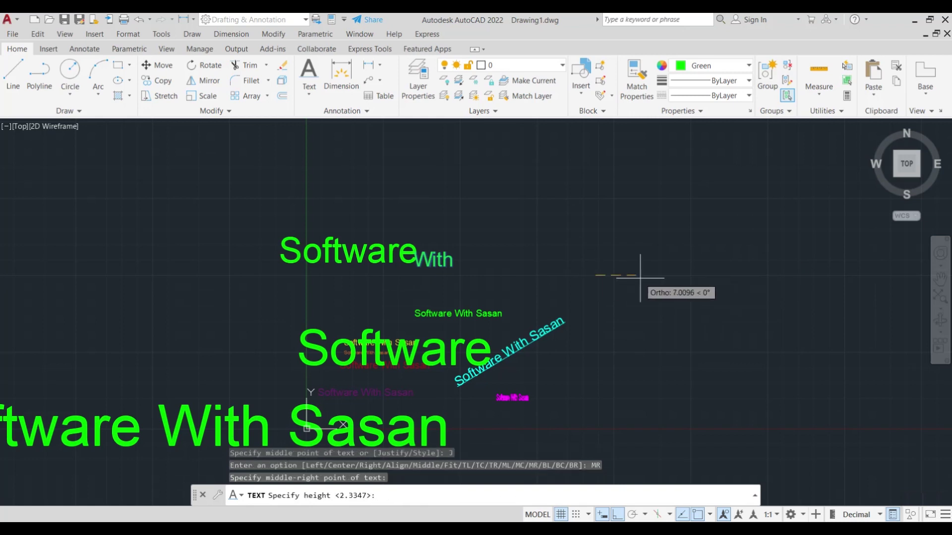
click(612, 237)
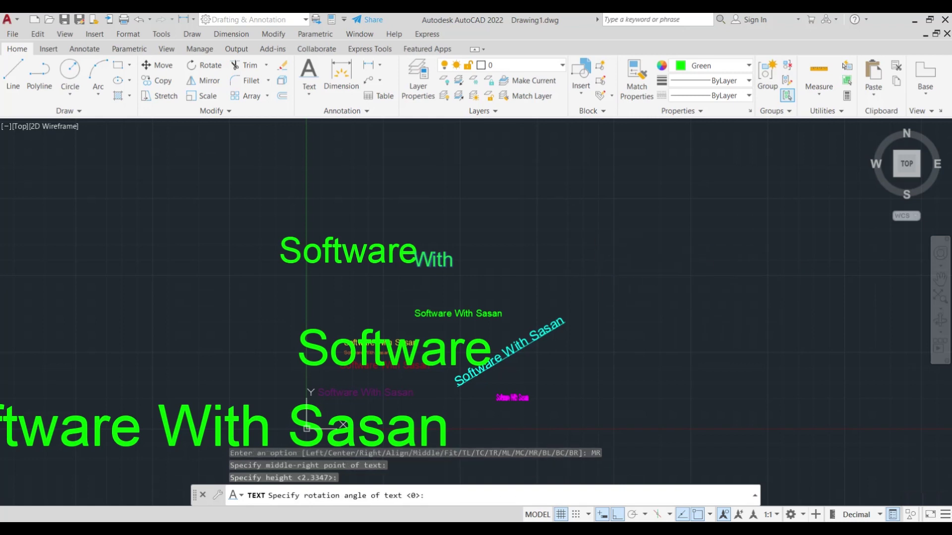
key(Return)
text(S)
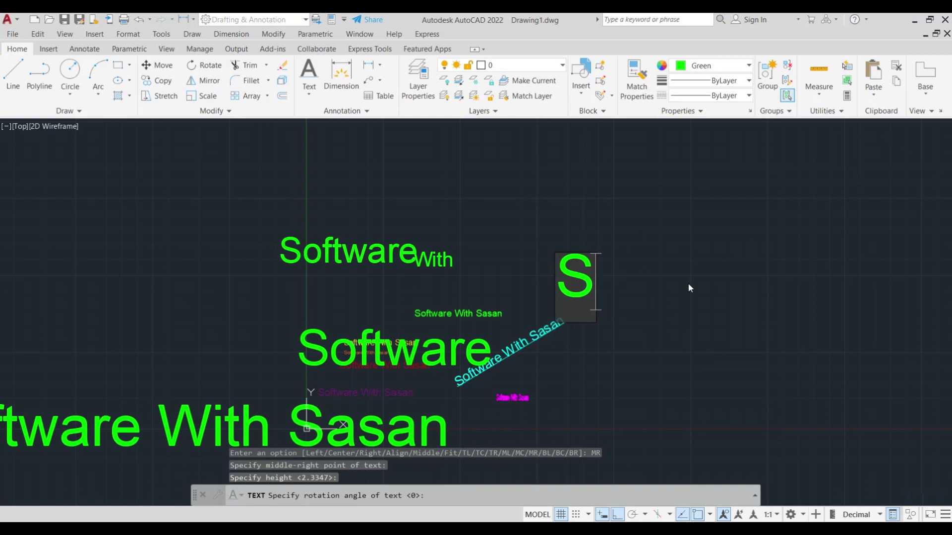
text(asa)
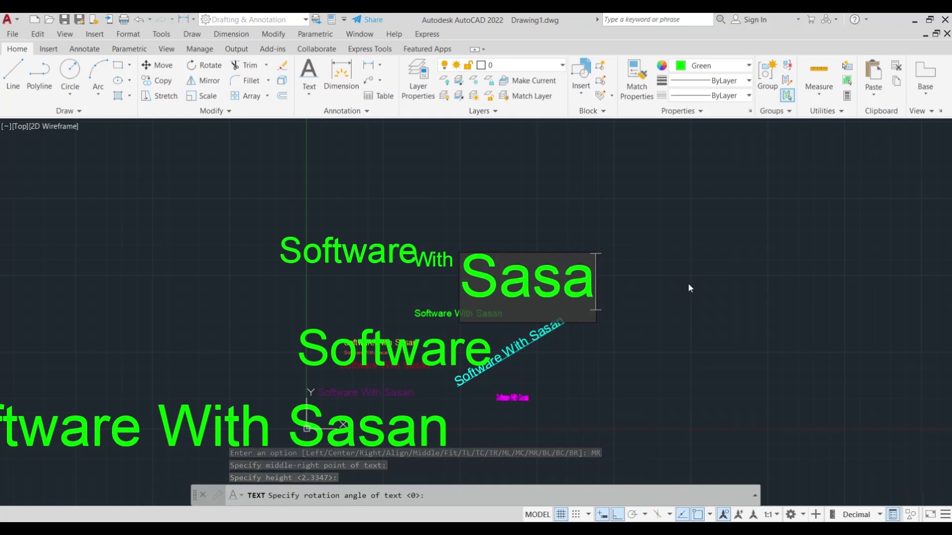
text(n)
key(Return)
key(Return)
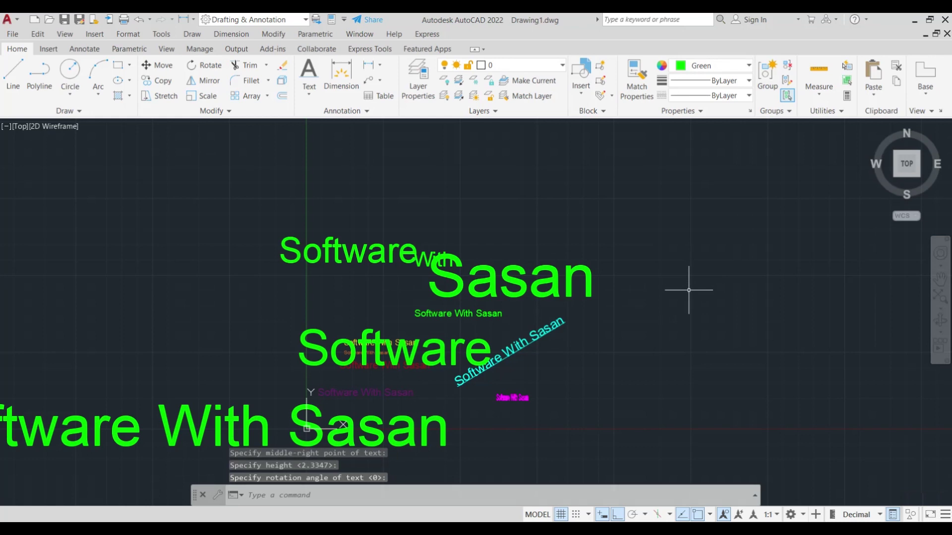
key(Return)
- Add bottom-left justified text 'Autocad' with a picked height, right of the cyan diagonal text
text(J)
key(Return)
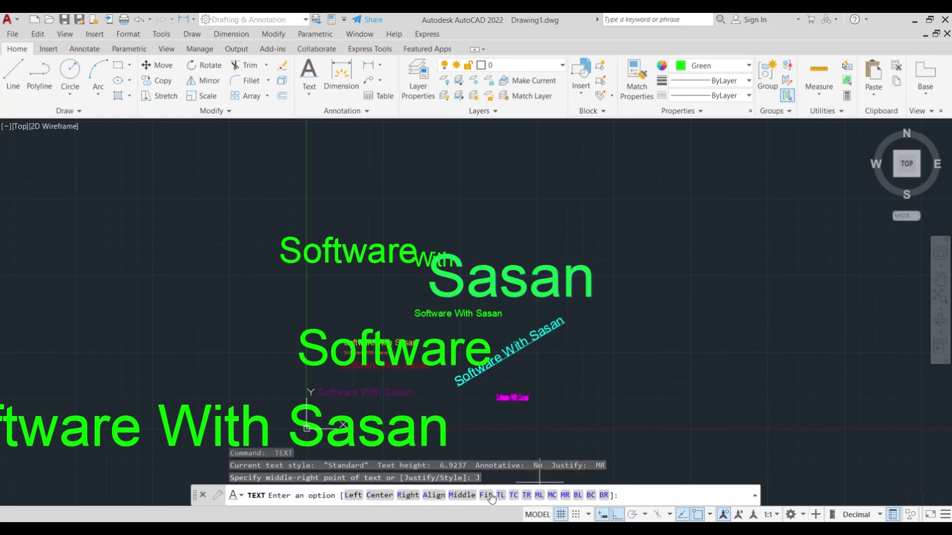
click(578, 495)
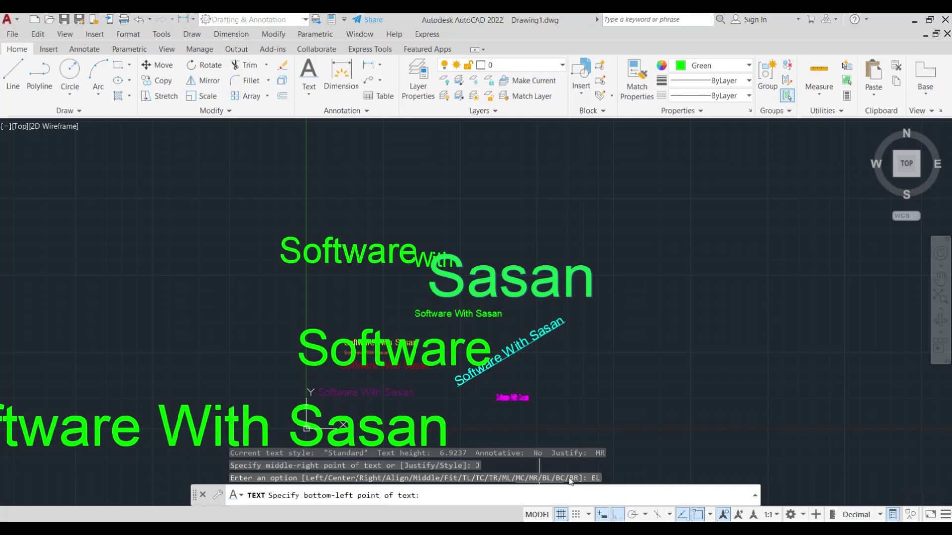
click(611, 364)
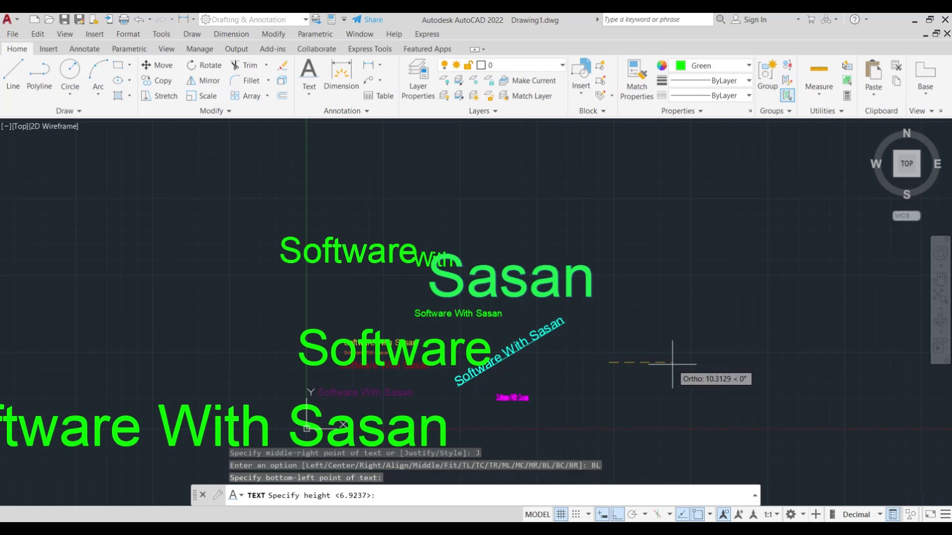
click(614, 341)
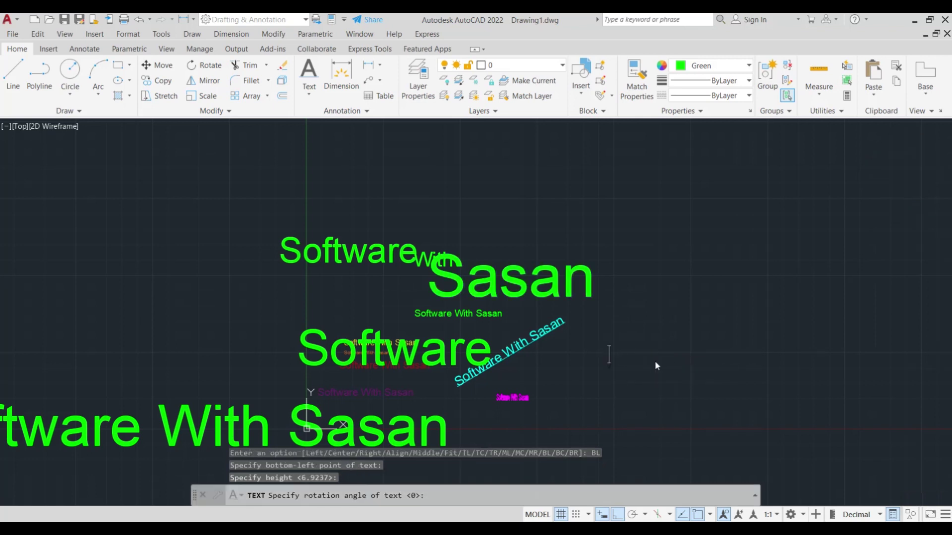
text(A)
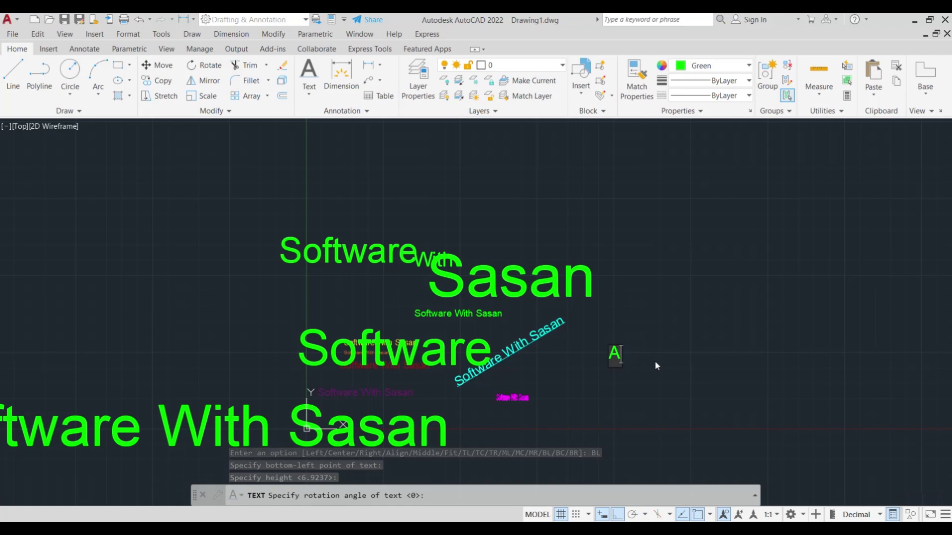
text(utocad)
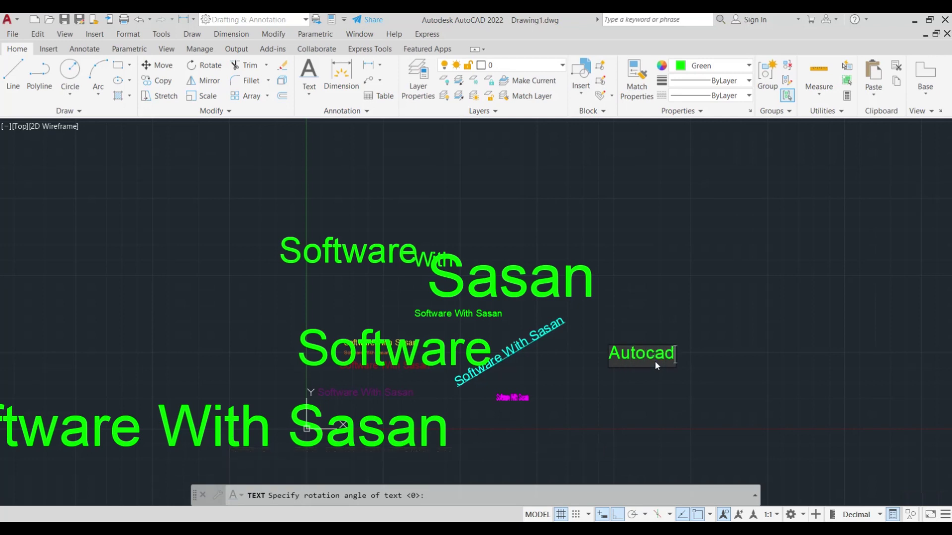
key(Return)
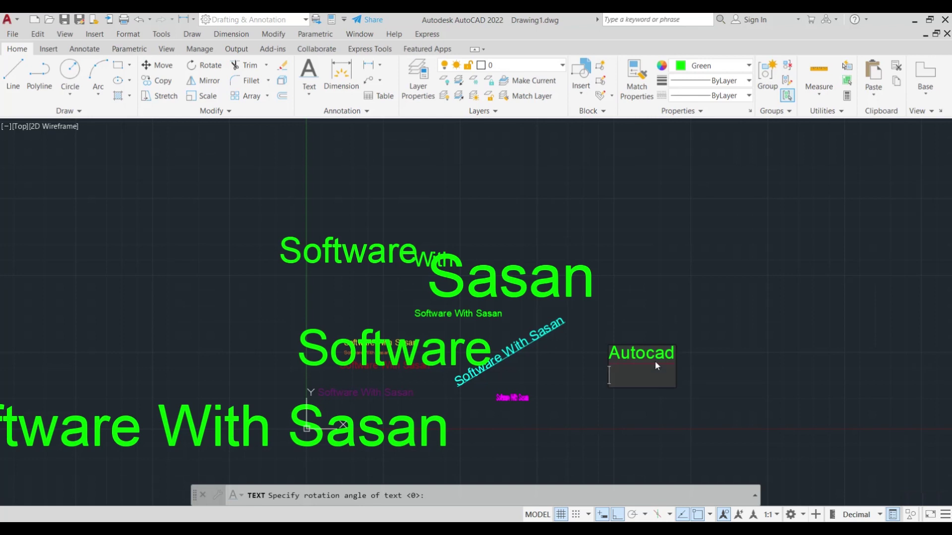
key(Return)
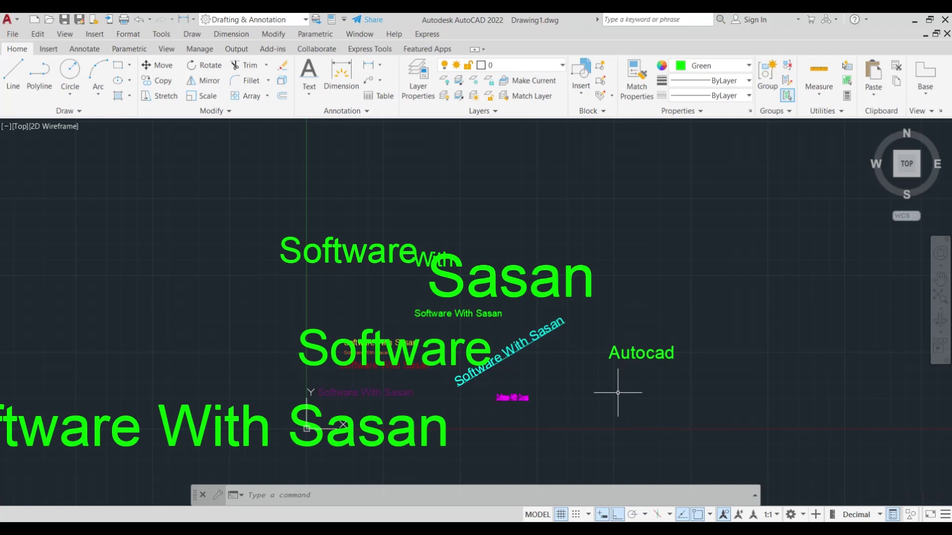
- Add bottom-right justified 'Software With Sasan' text ending just right of the big 'Sasan'
text(text)
key(Return)
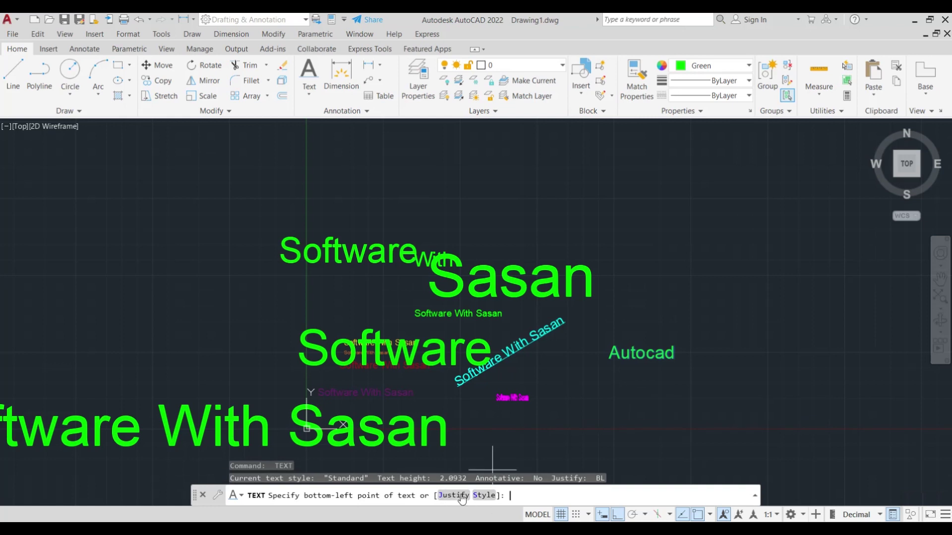
click(449, 495)
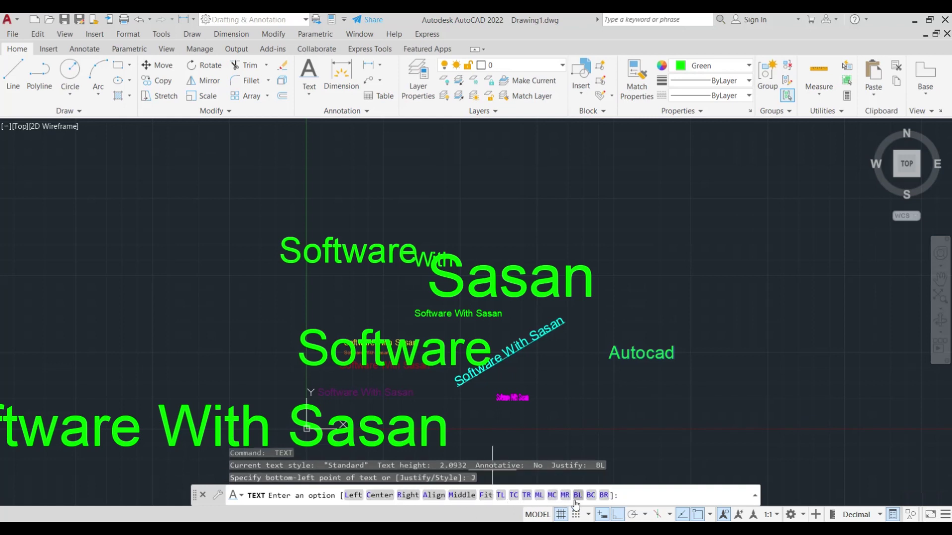
click(604, 496)
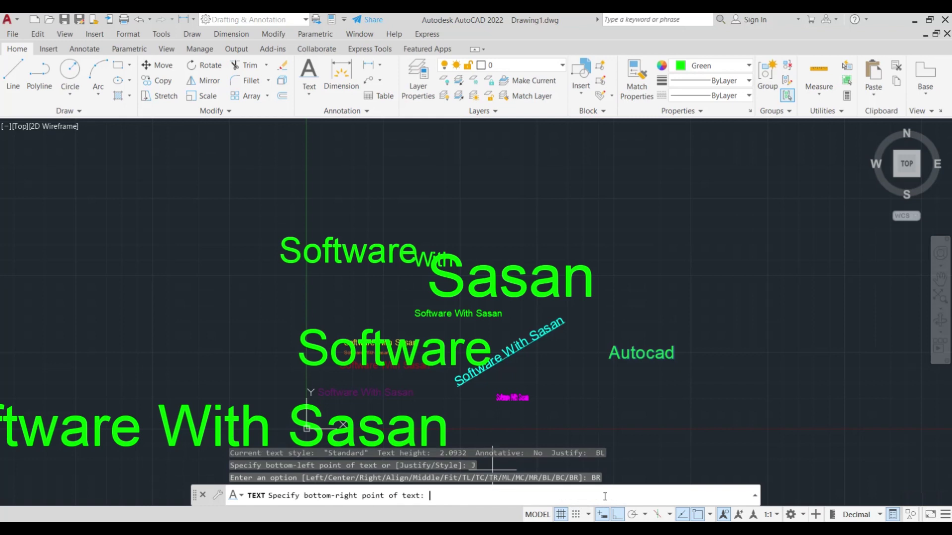
click(609, 275)
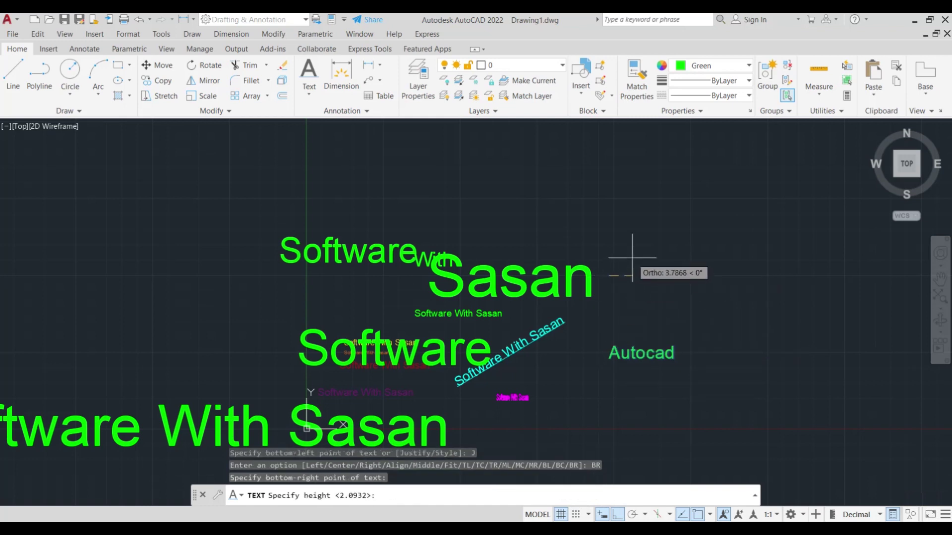
click(615, 251)
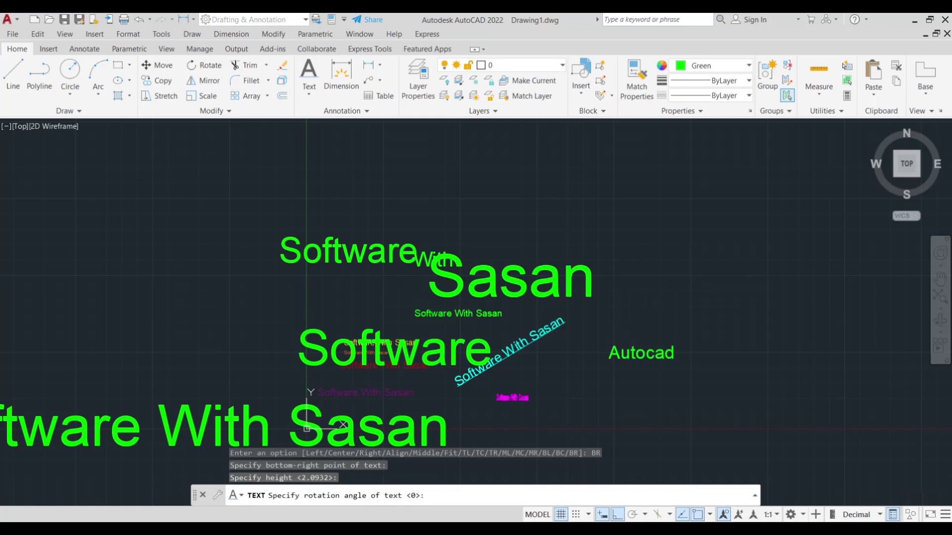
text(S)
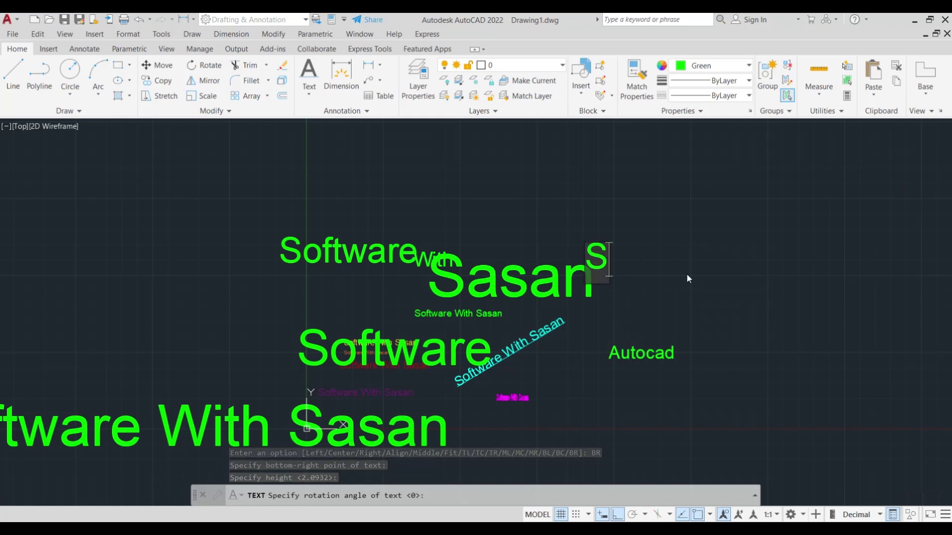
text(o)
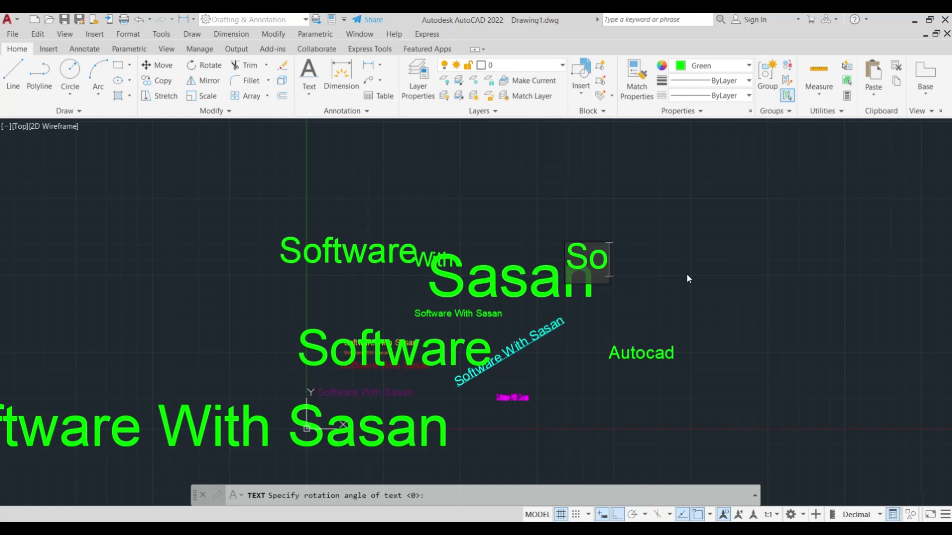
text(ft)
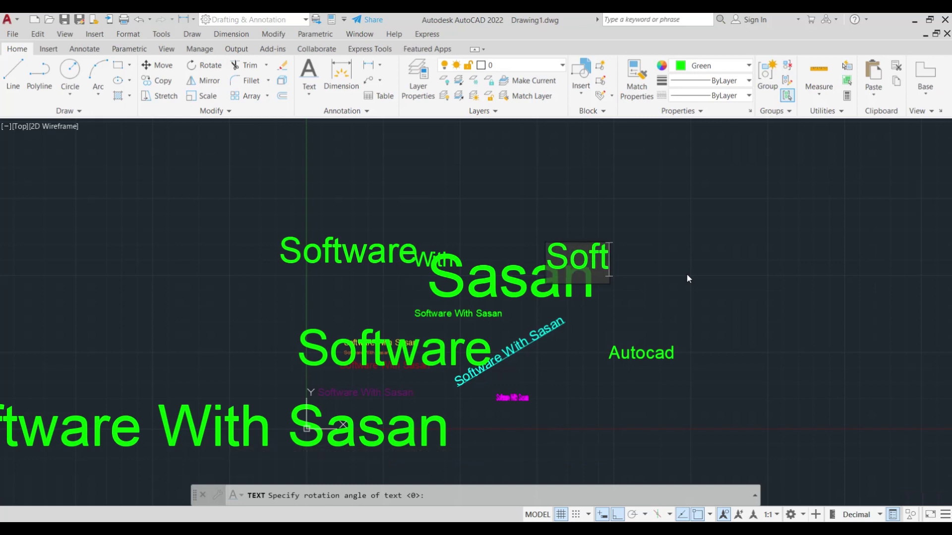
text(ware)
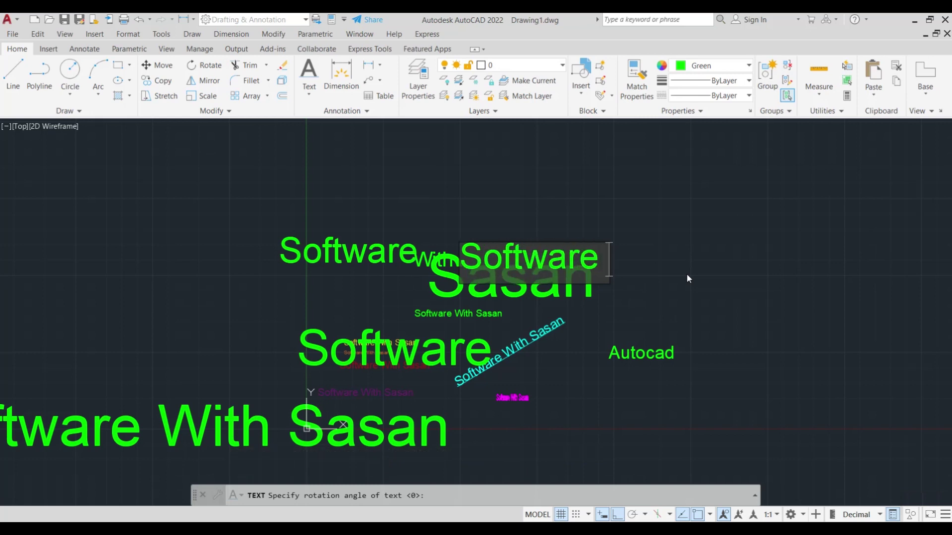
text( Wit)
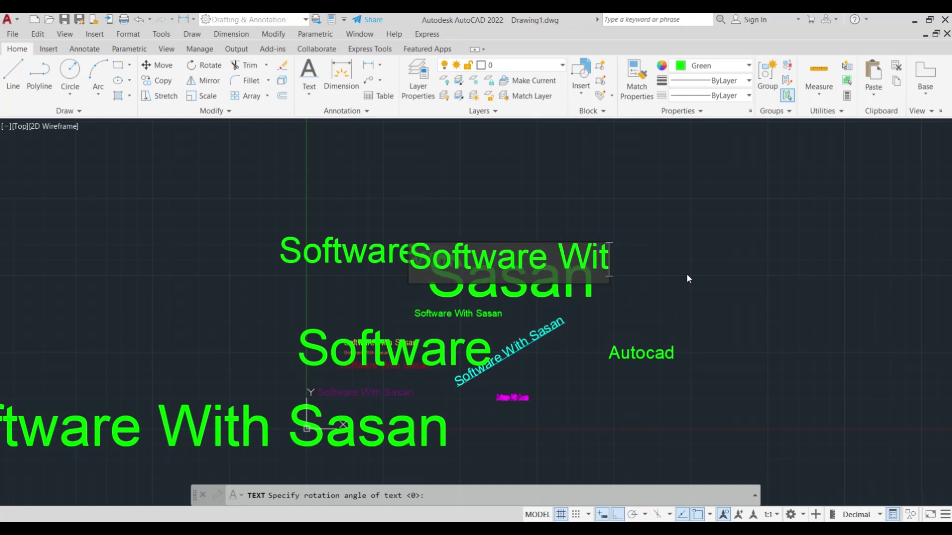
text(h Sasa)
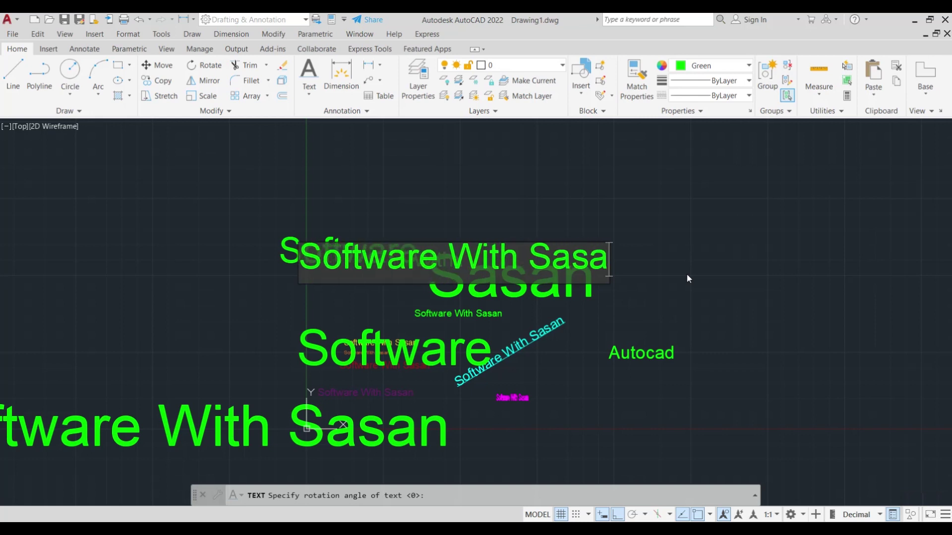
text(n)
key(Return)
key(Return)
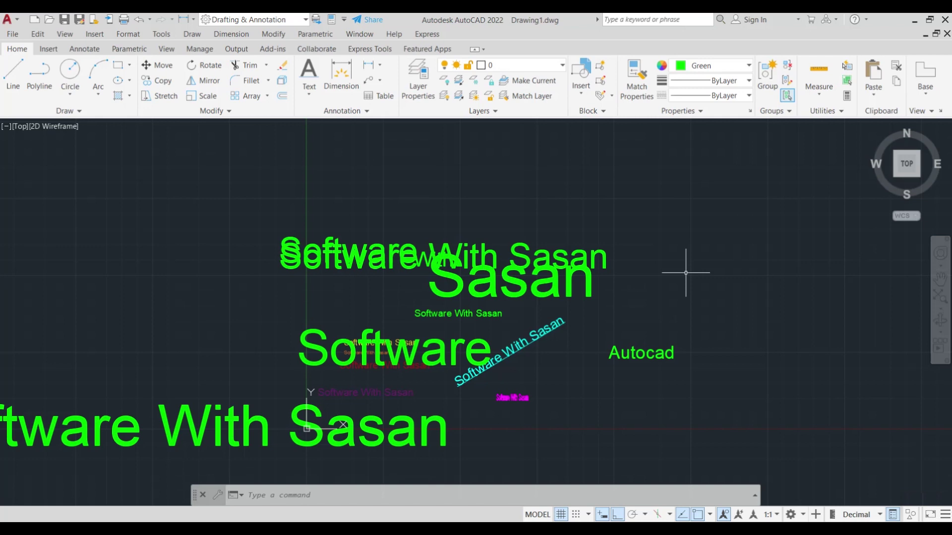
text(text)
key(Return)
text(s)
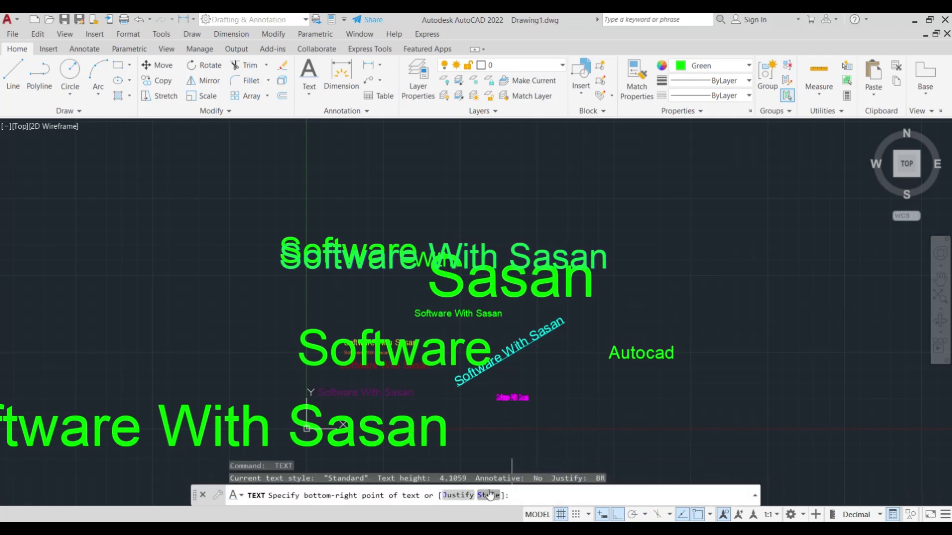
key(Return)
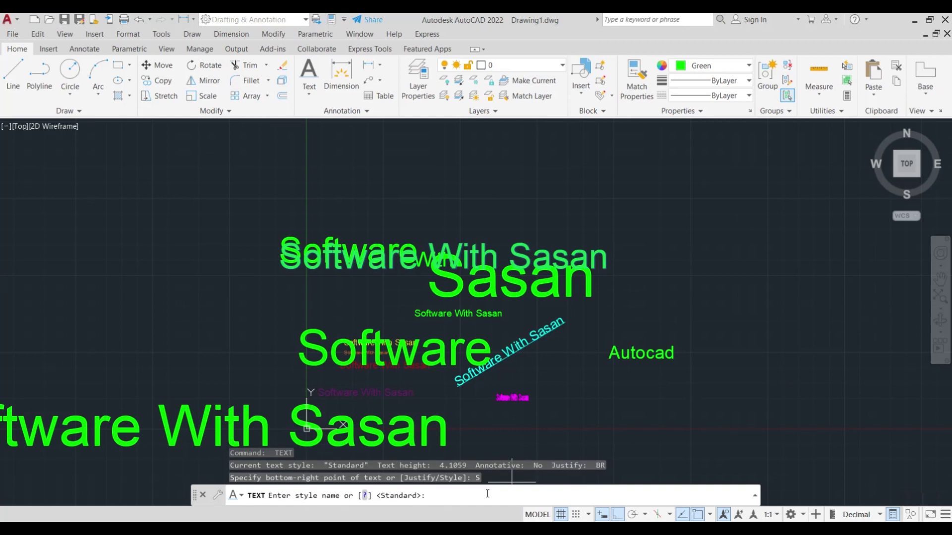
key(Escape)
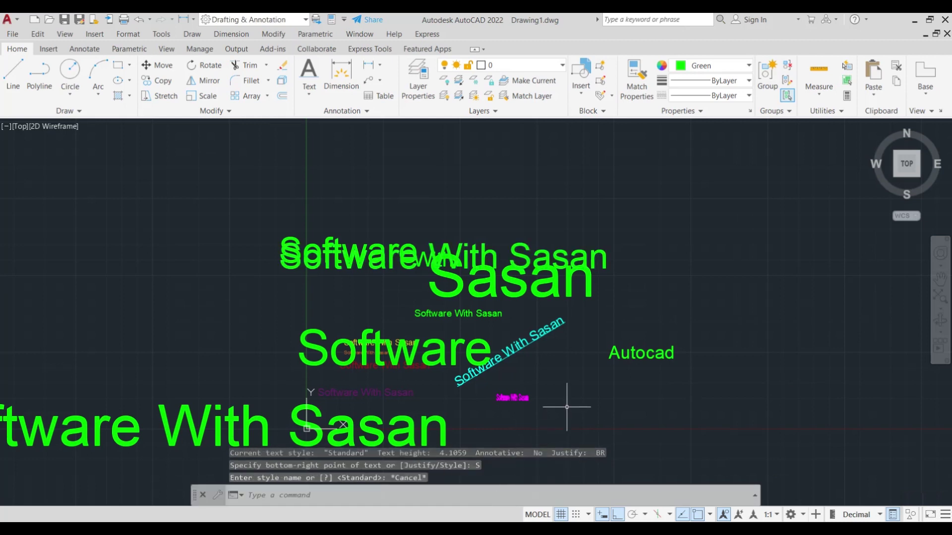